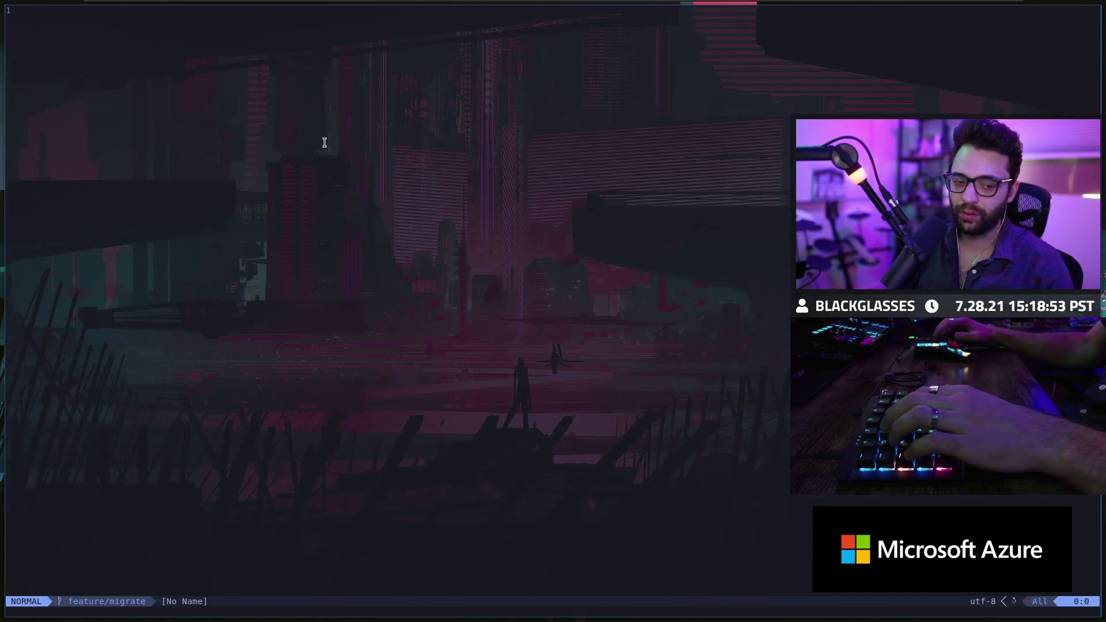
text(:q)
Quit the empty Neovim session, clear the terminal, and switch to the browser
key(Return)
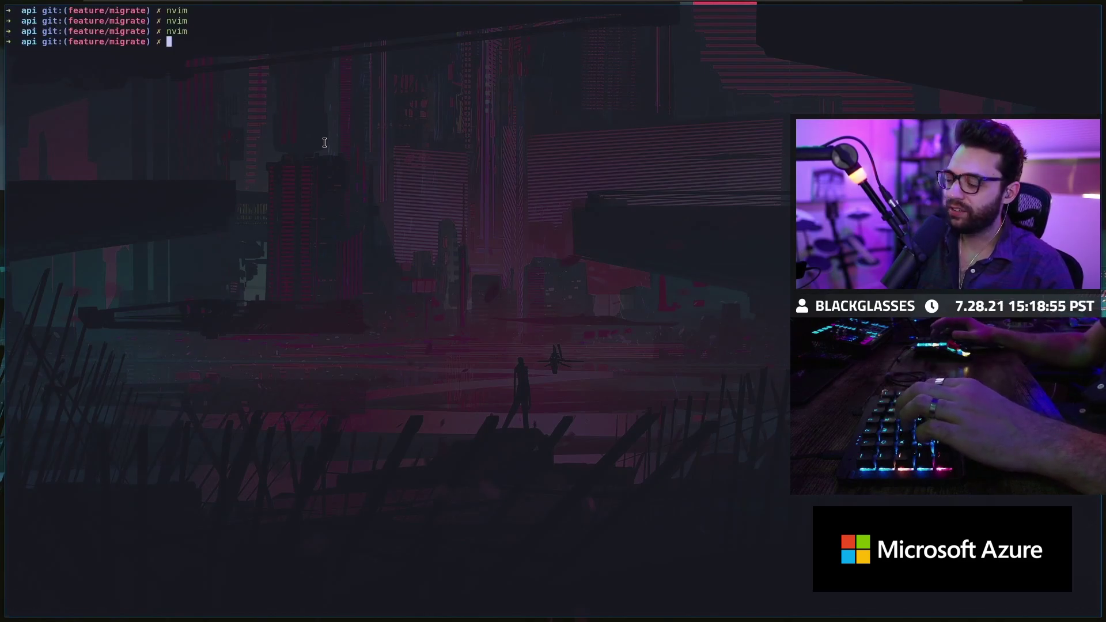
key(ctrl+l)
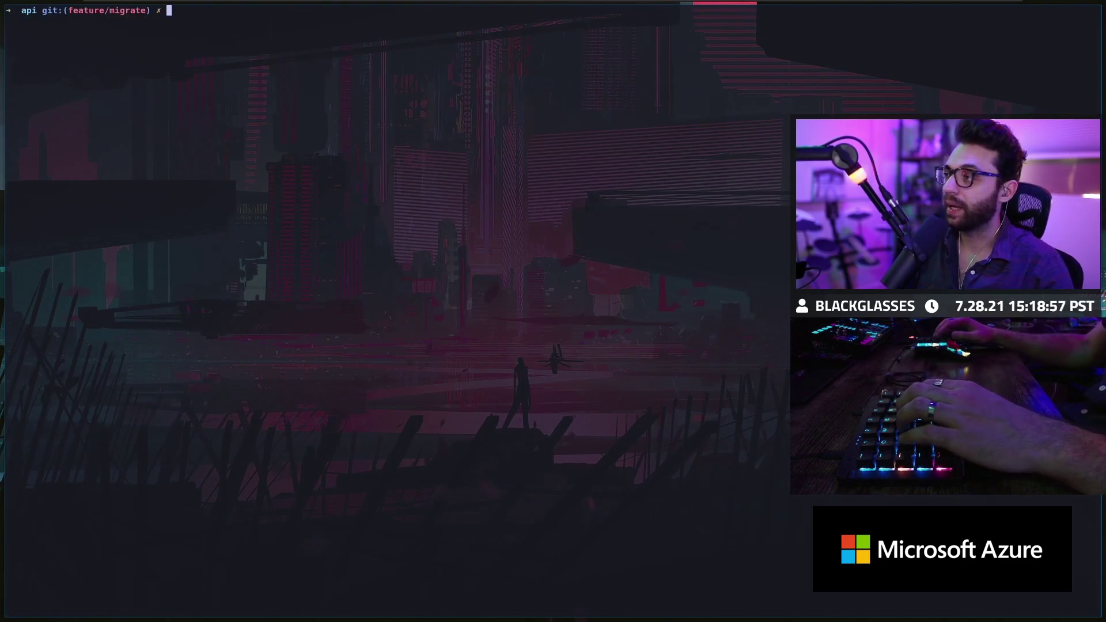
key(super+2)
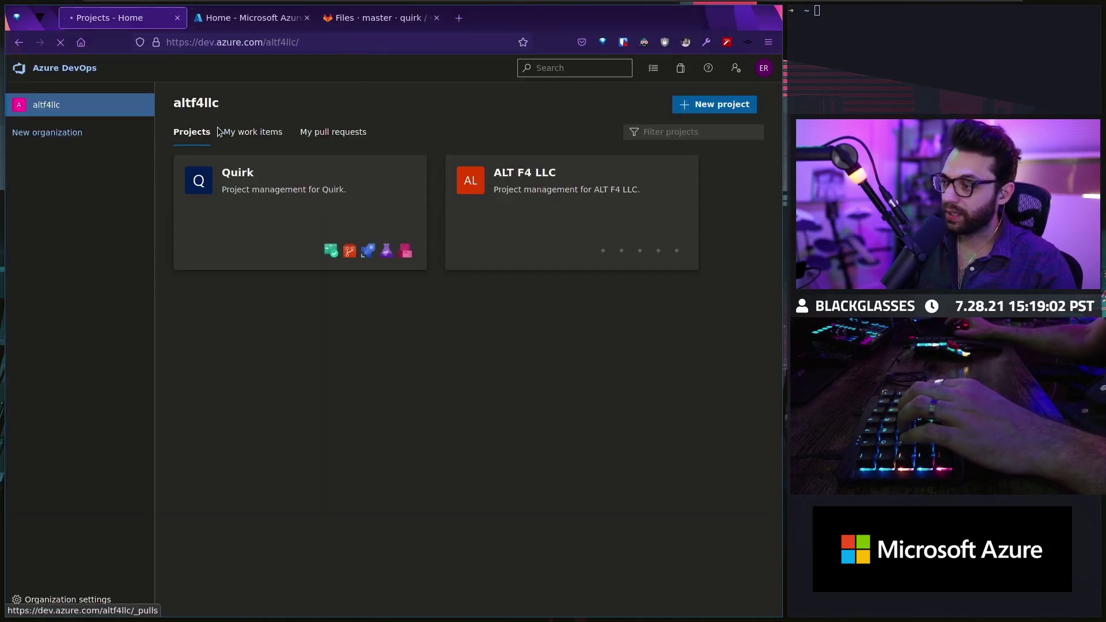
mouse_move(18, 301)
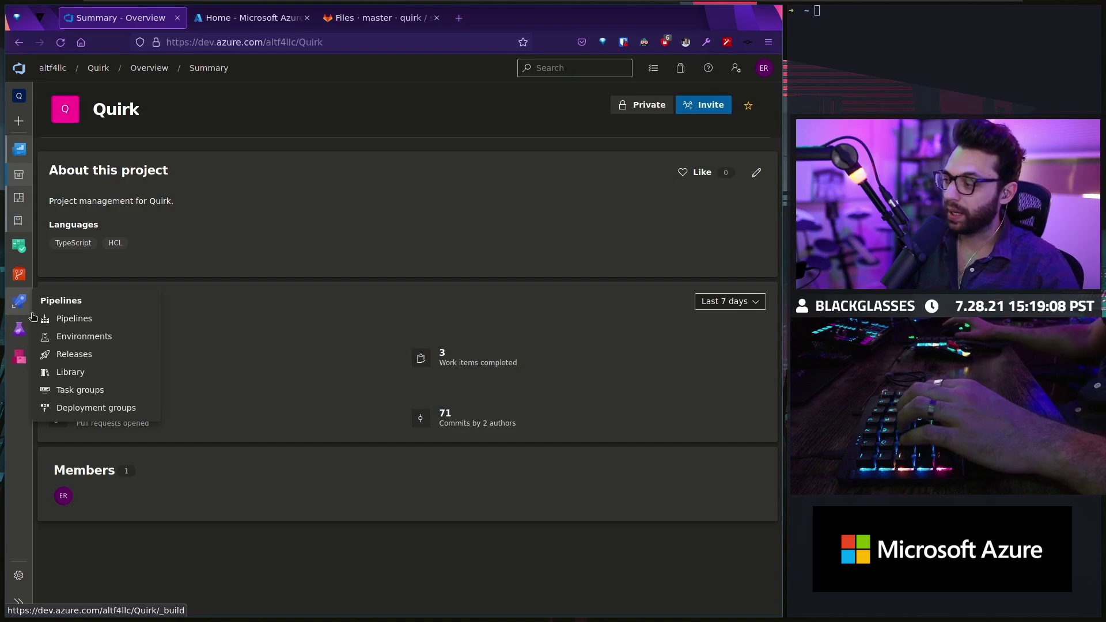
Fill the new container registry form with resource group quirk-dev-service and name quirkdev, then review it
click(74, 318)
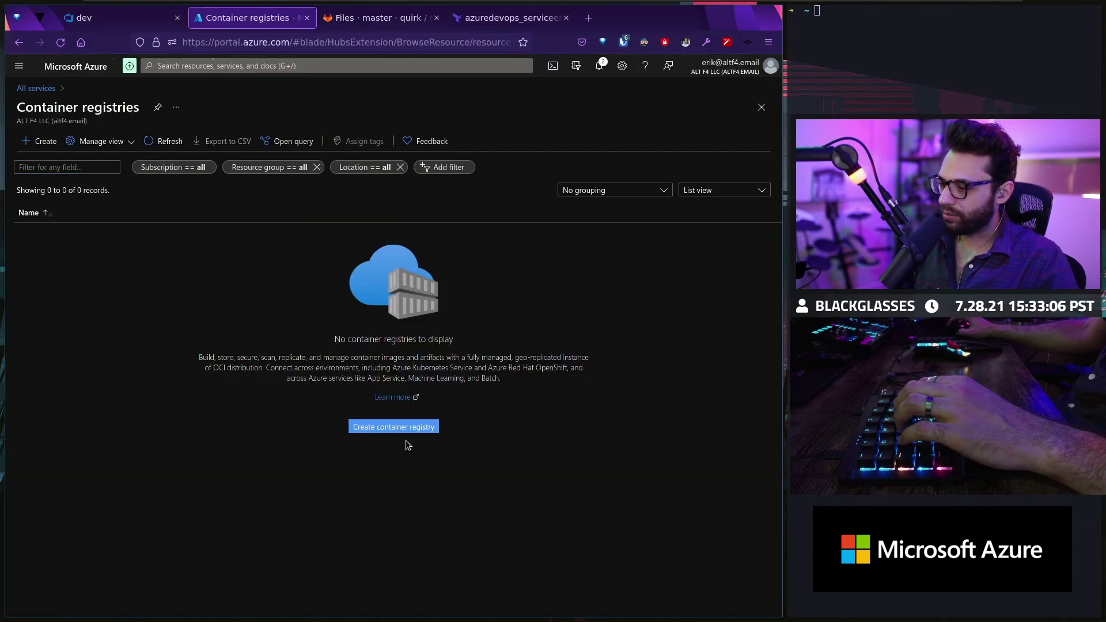
click(394, 427)
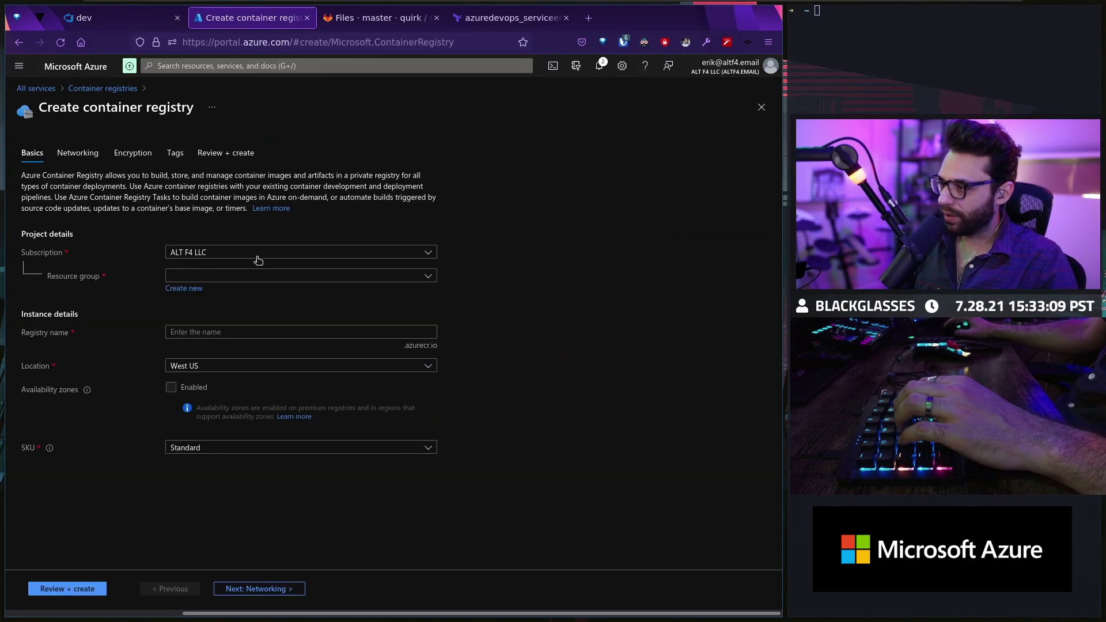
click(211, 277)
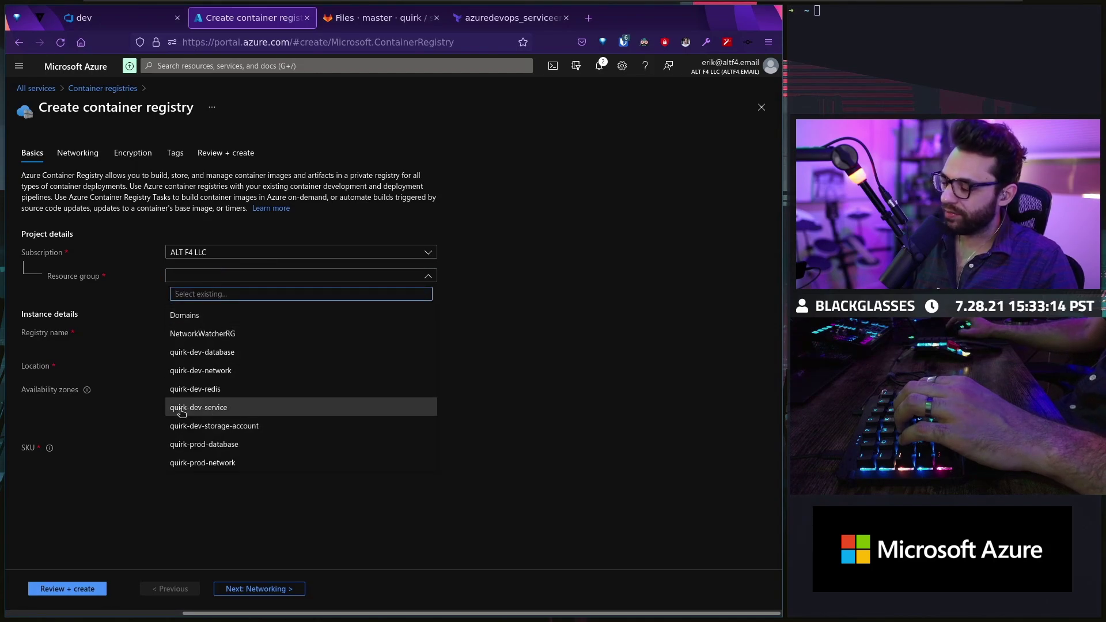
click(223, 410)
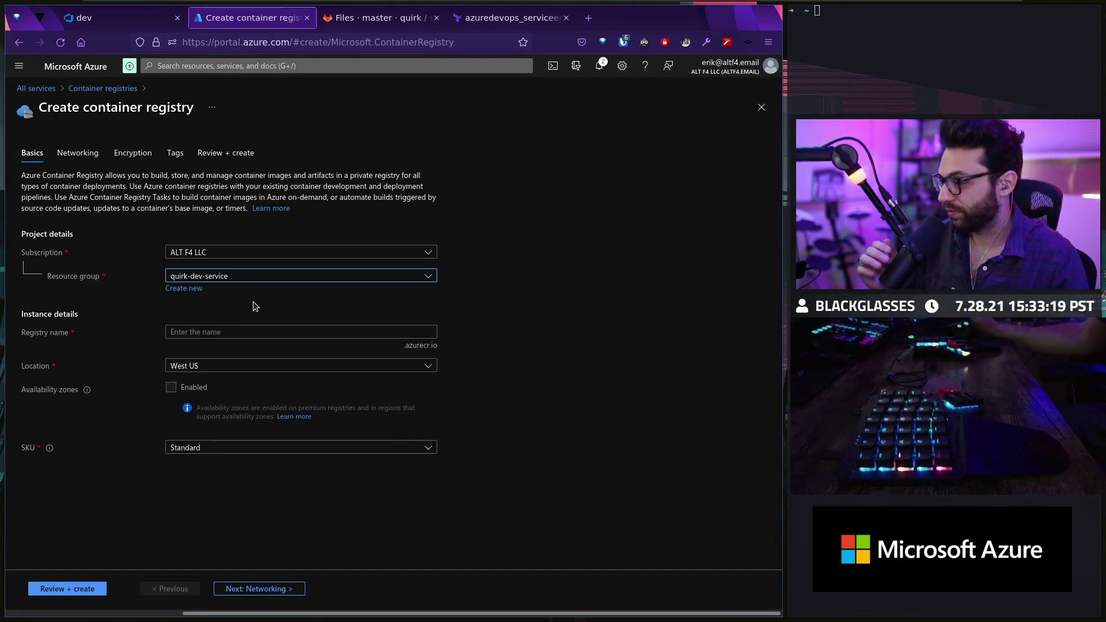
click(257, 332)
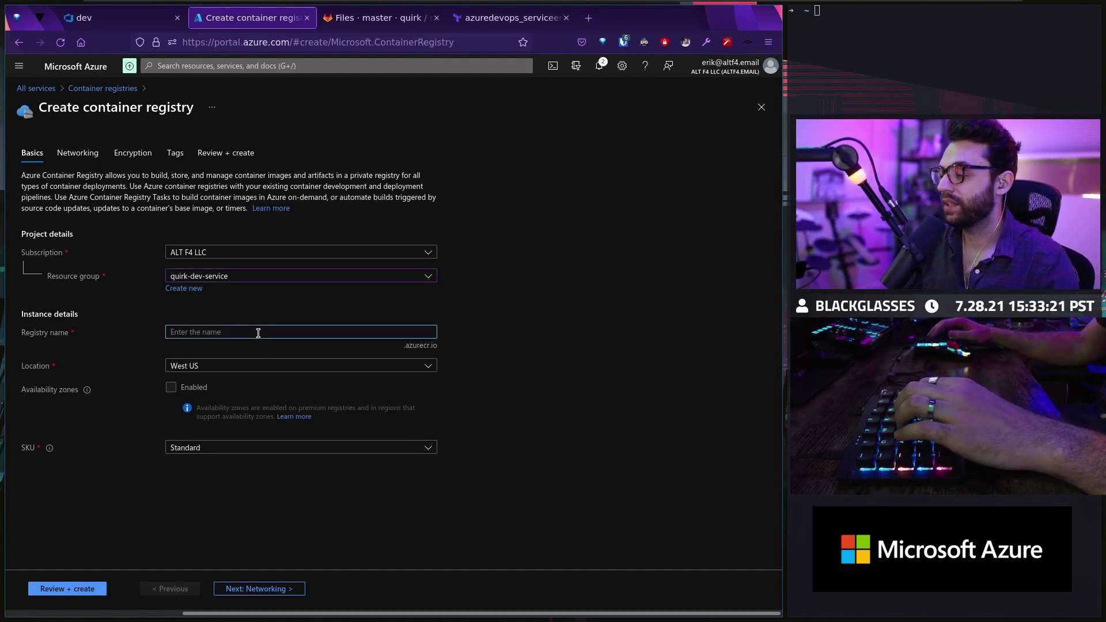
text(quirkdev)
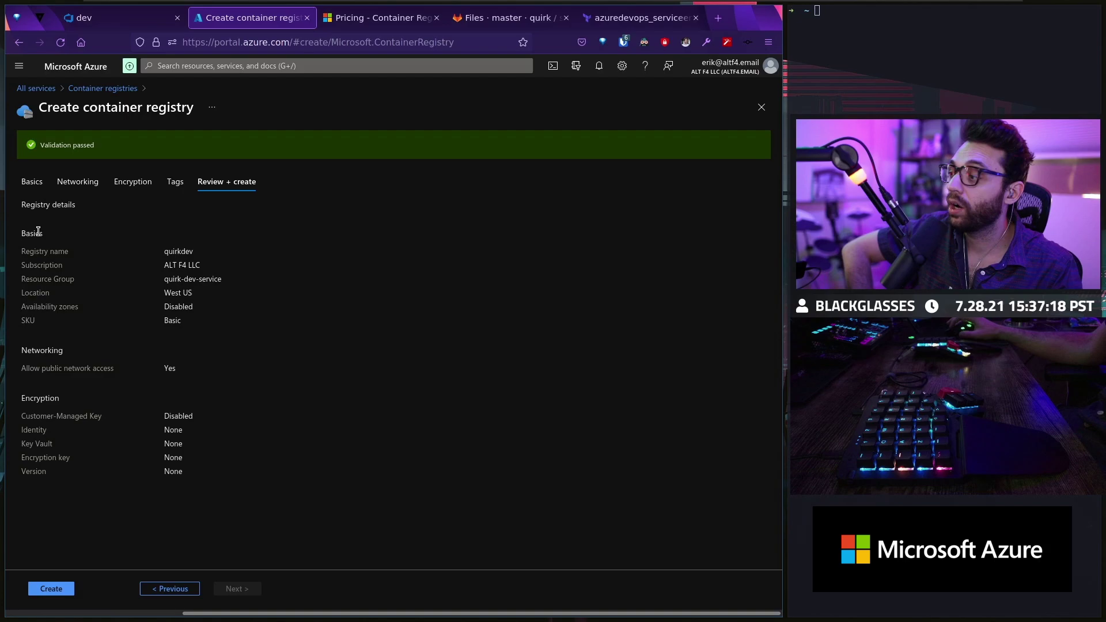
drag(36, 231, 305, 476)
click(305, 477)
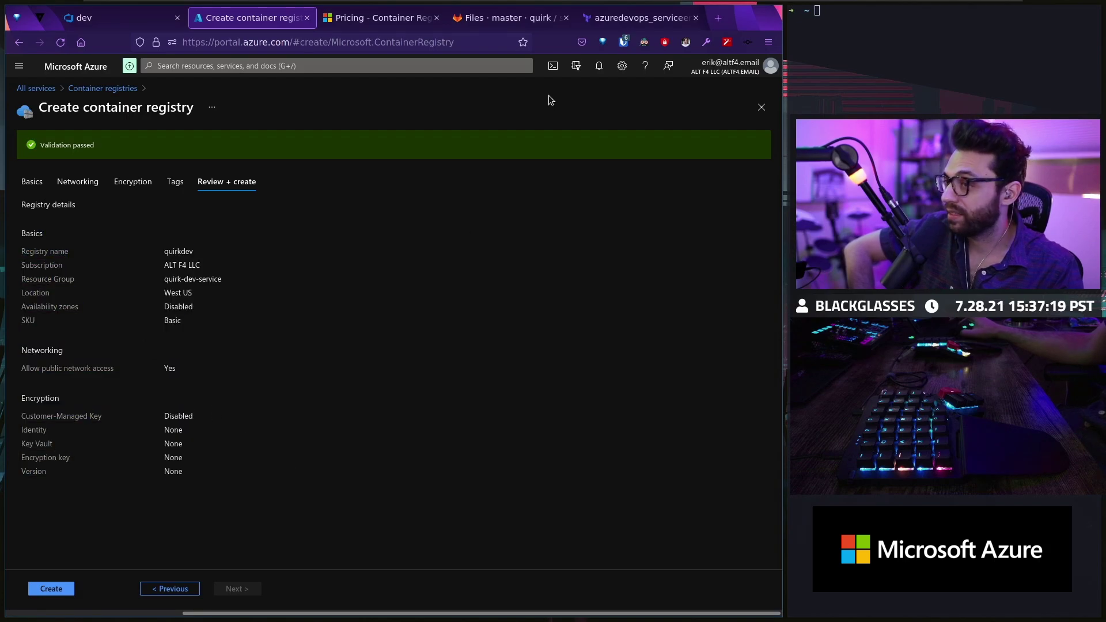
Browse the Quirk and ALT F4 LLC projects in the altf4llc organization, then load lucid.app in a new tab
click(640, 18)
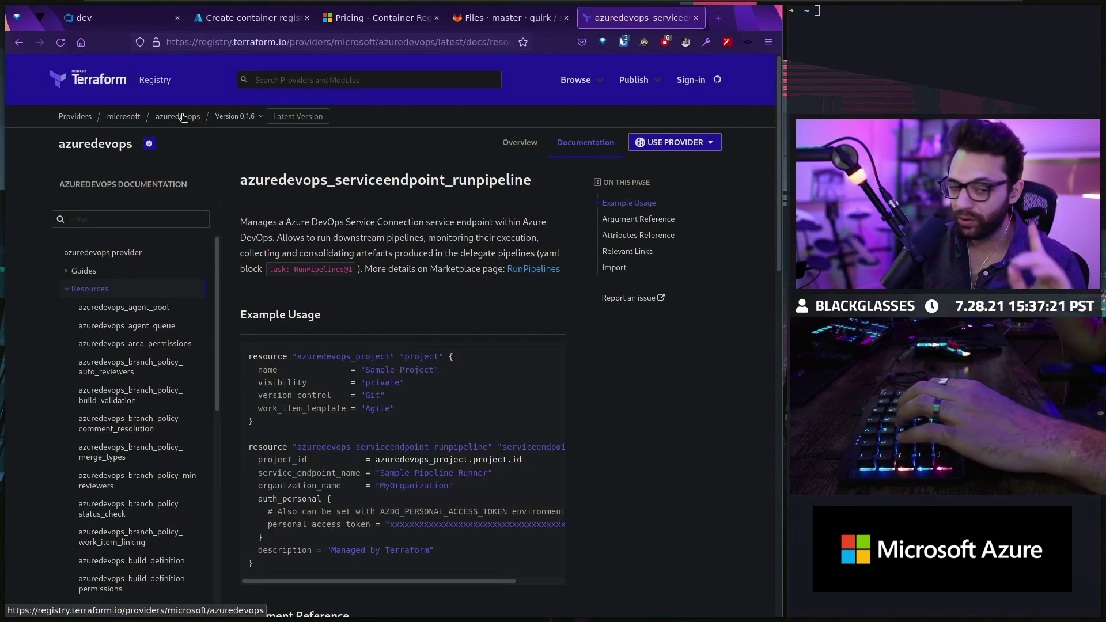
click(121, 17)
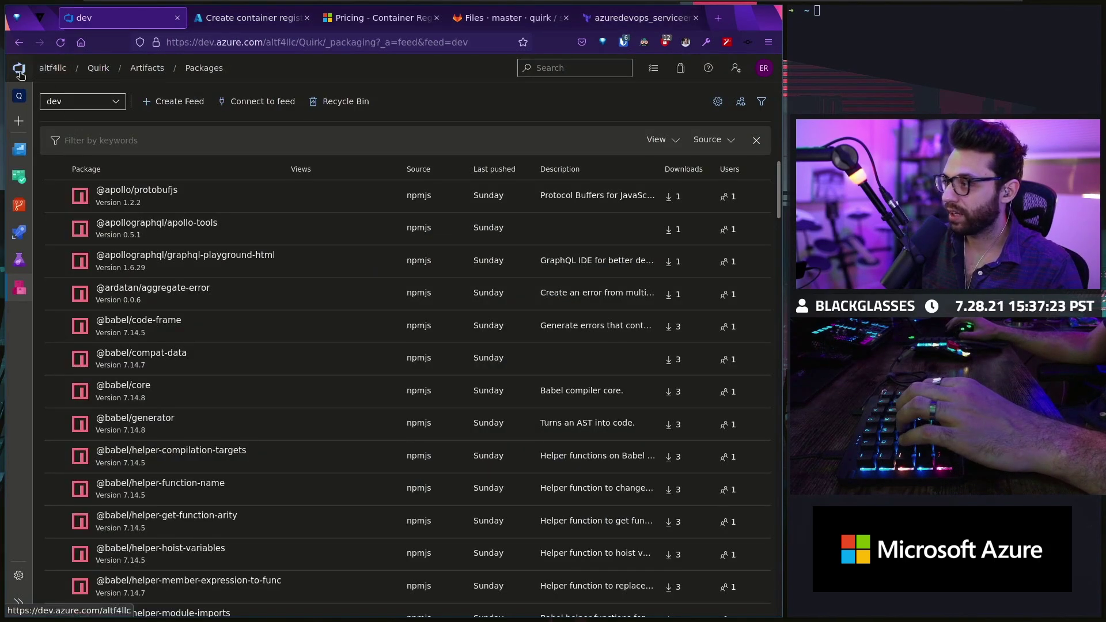
click(51, 68)
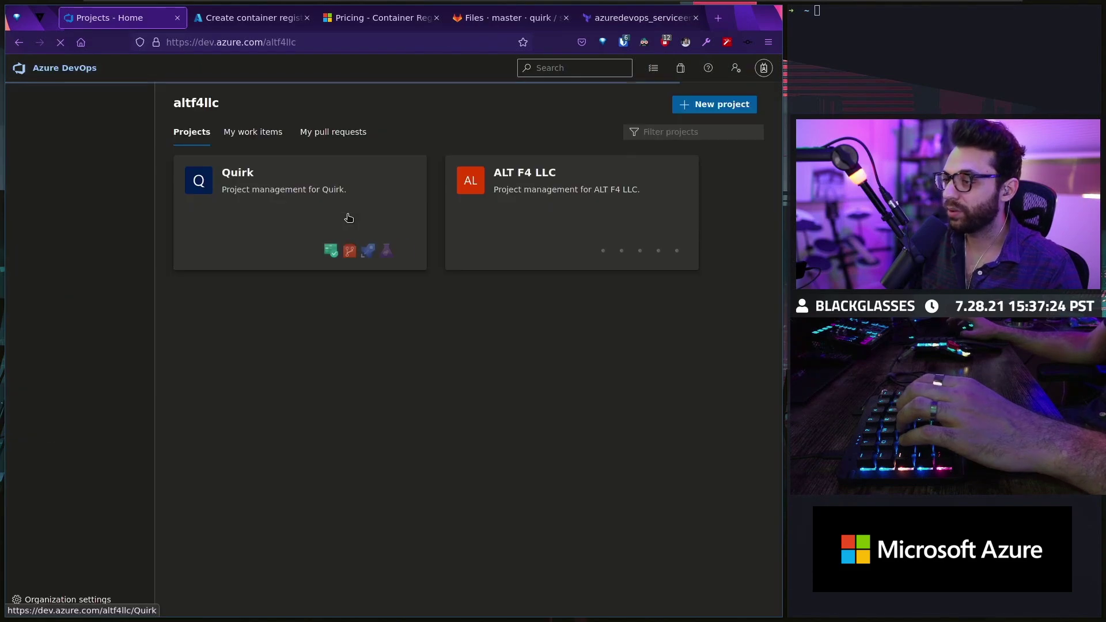
click(317, 176)
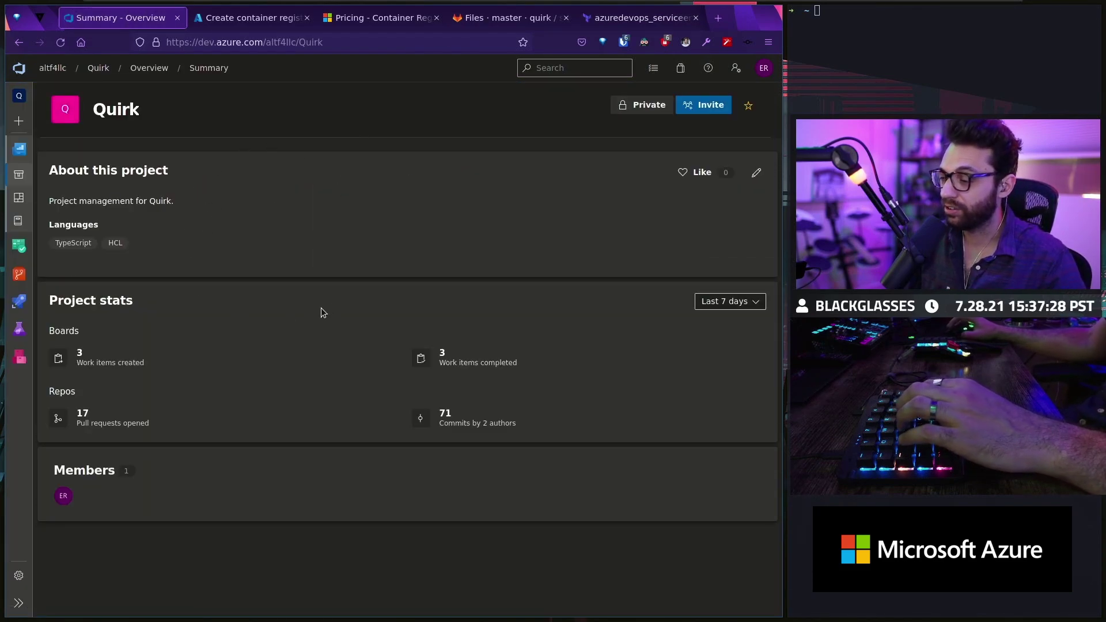
click(51, 68)
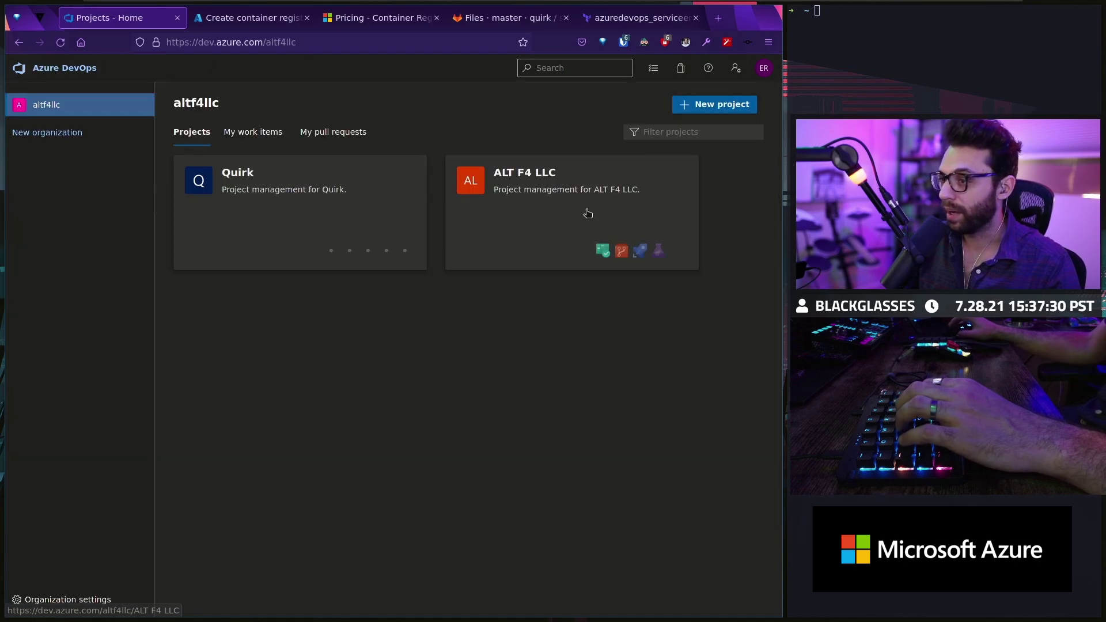
click(536, 176)
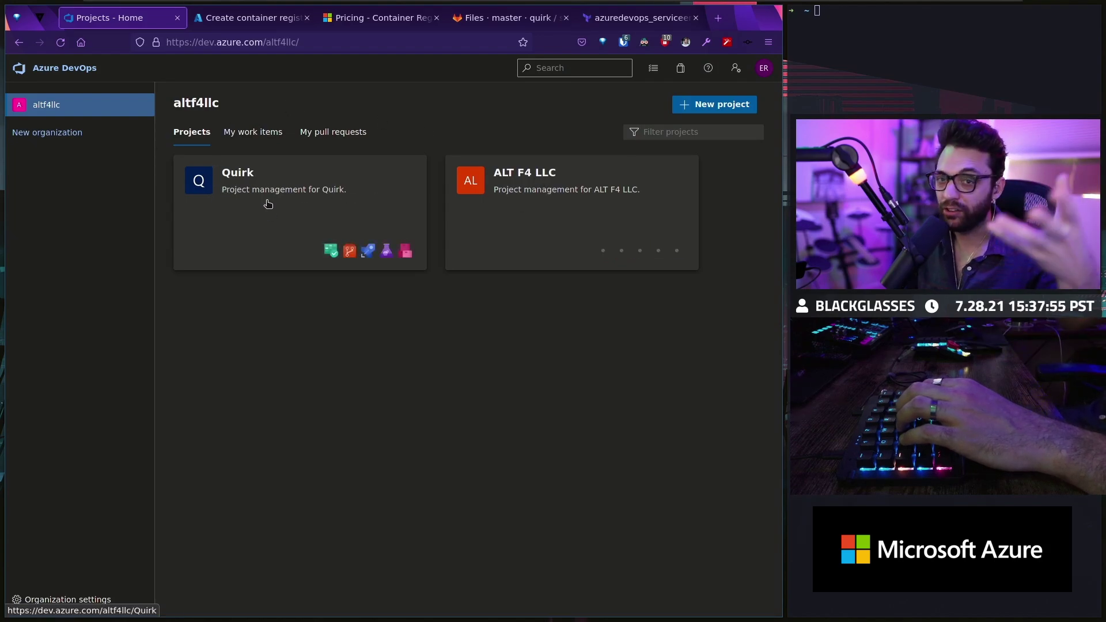
click(718, 18)
text(lucid.app)
key(Return)
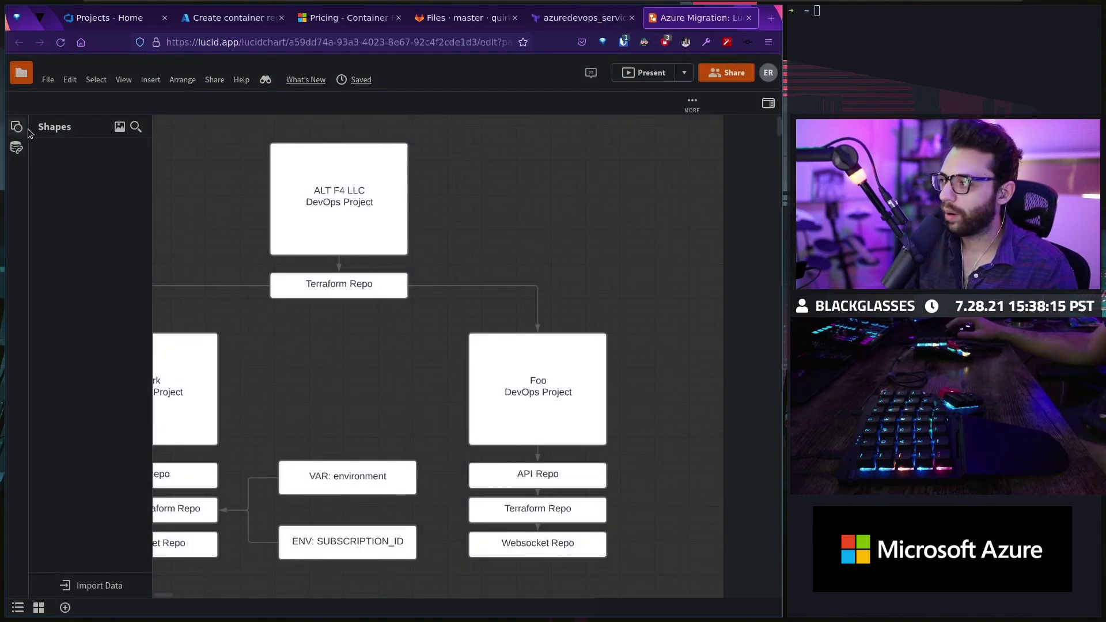
Collapse the Lucidchart Shapes panel to widen the Azure Migration diagram
click(17, 127)
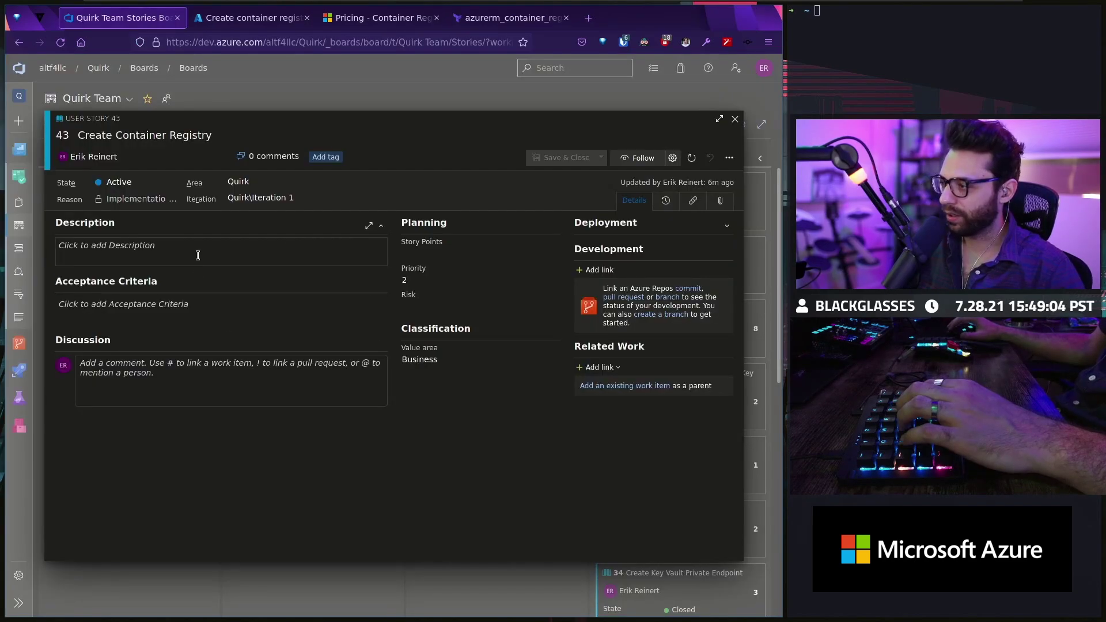
Fill in user story 43's description, priority, risk and value area, and save it
click(199, 255)
text(Create a registr)
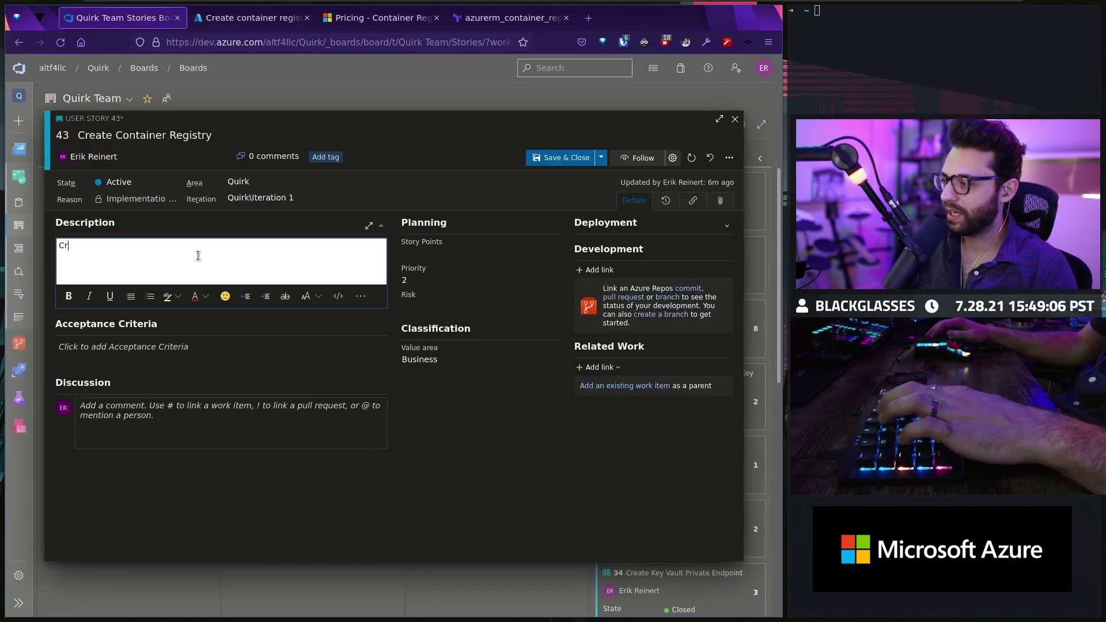
text(y per environment for services.)
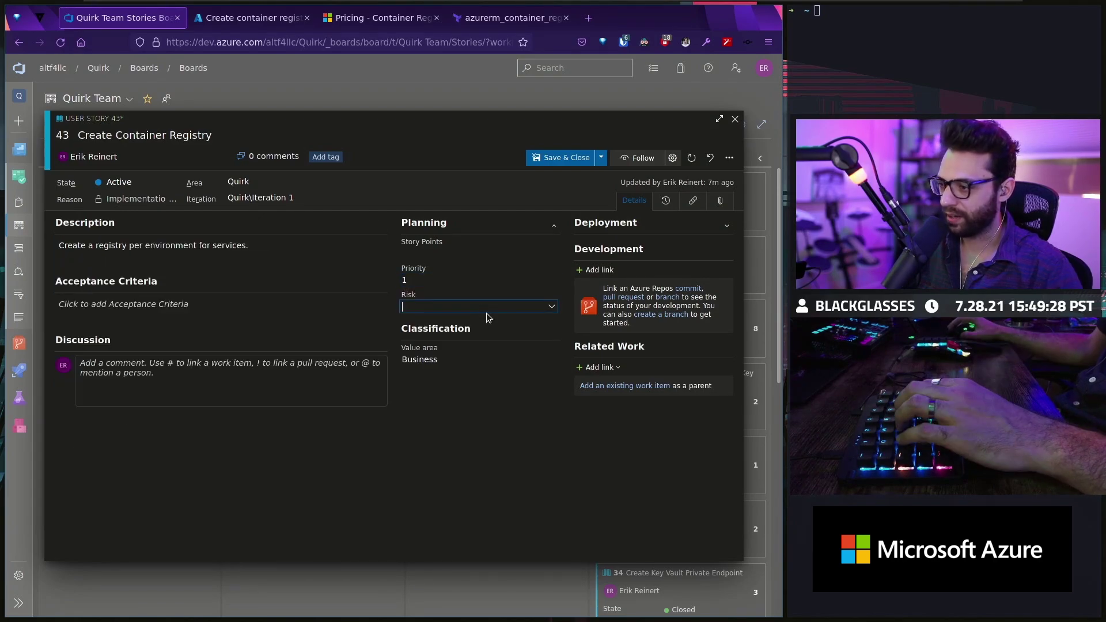
click(486, 308)
click(484, 343)
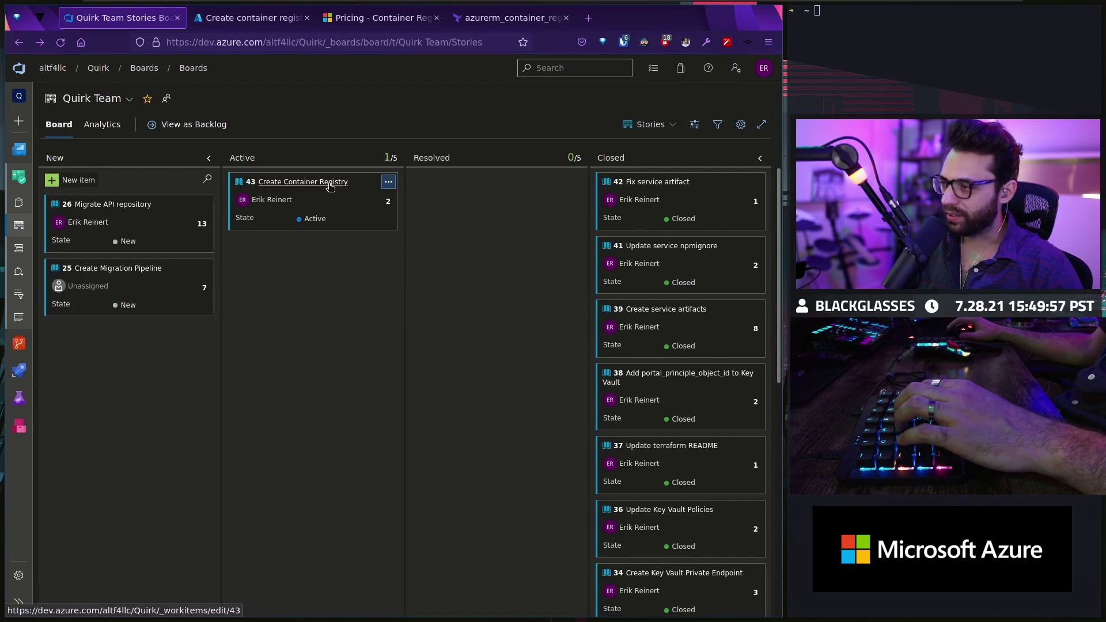
Create branch feature/container_registry in the terraform repo from user story 43
click(302, 182)
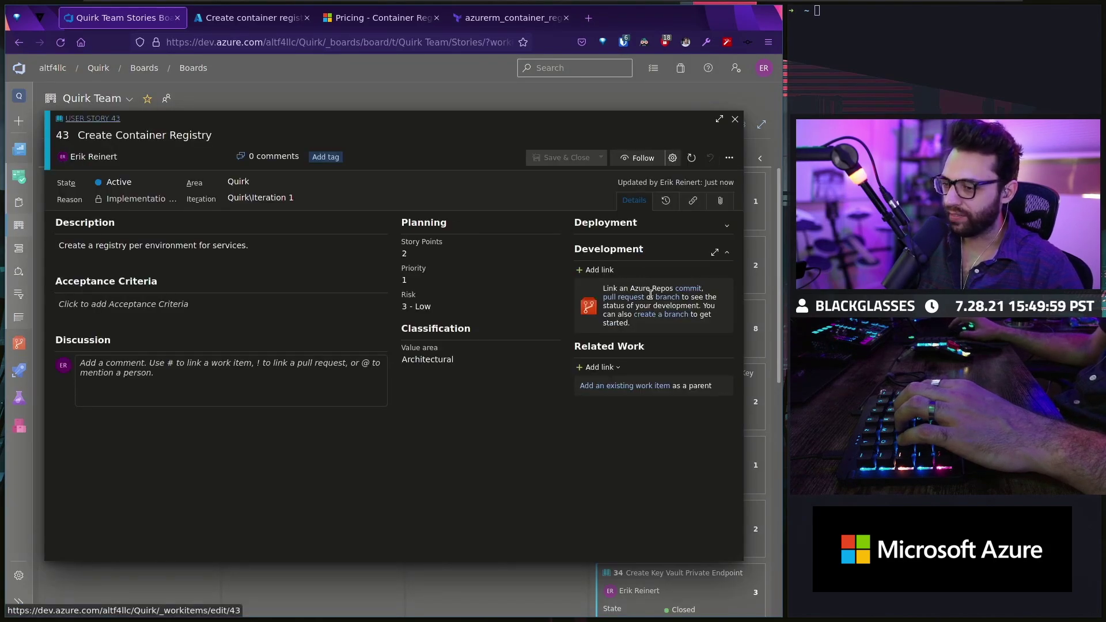
click(662, 315)
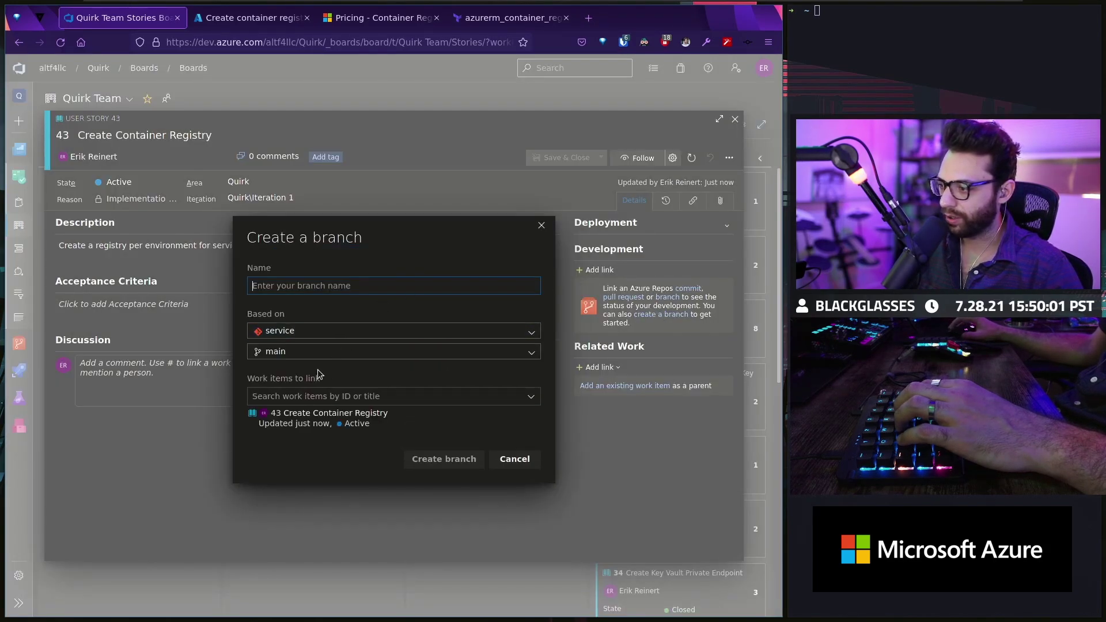
click(394, 331)
click(295, 407)
click(330, 285)
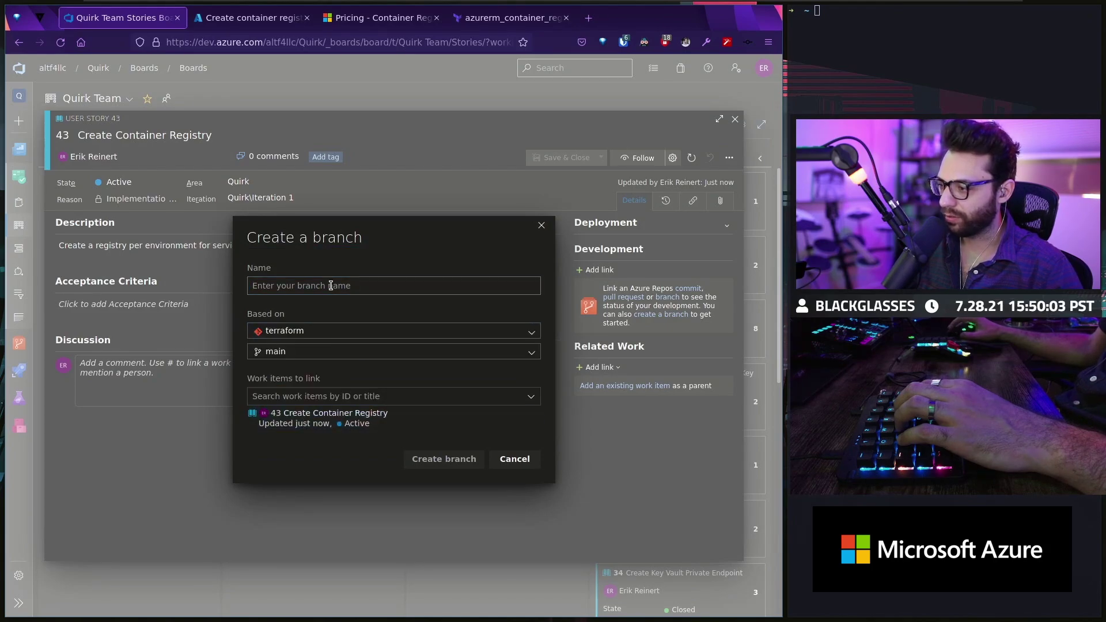
text(feature/container_regist)
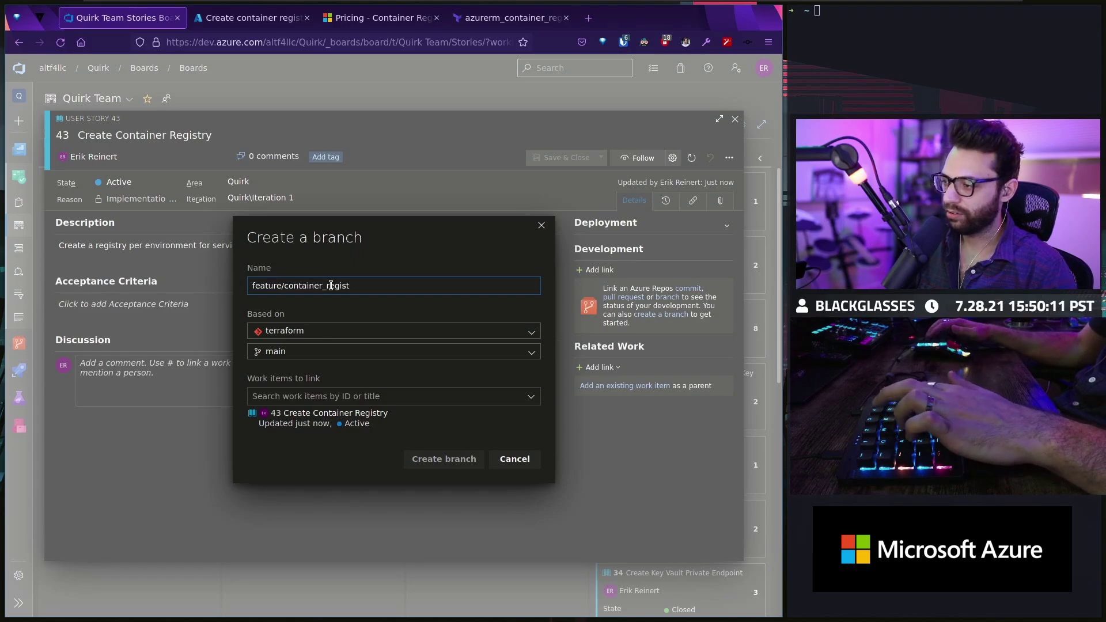
text(ry)
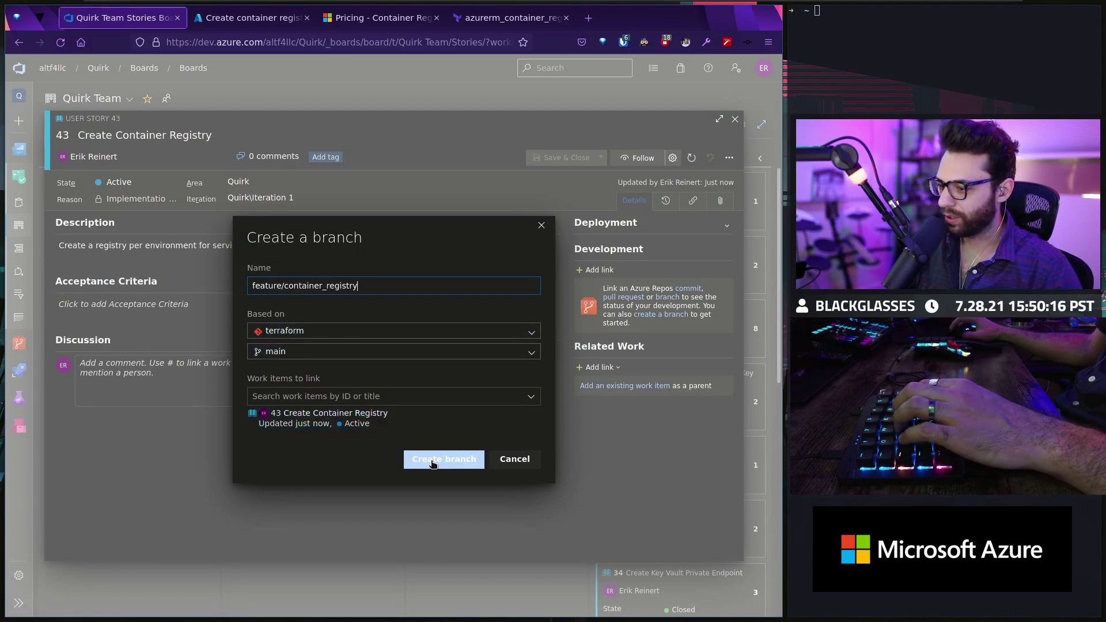
click(432, 459)
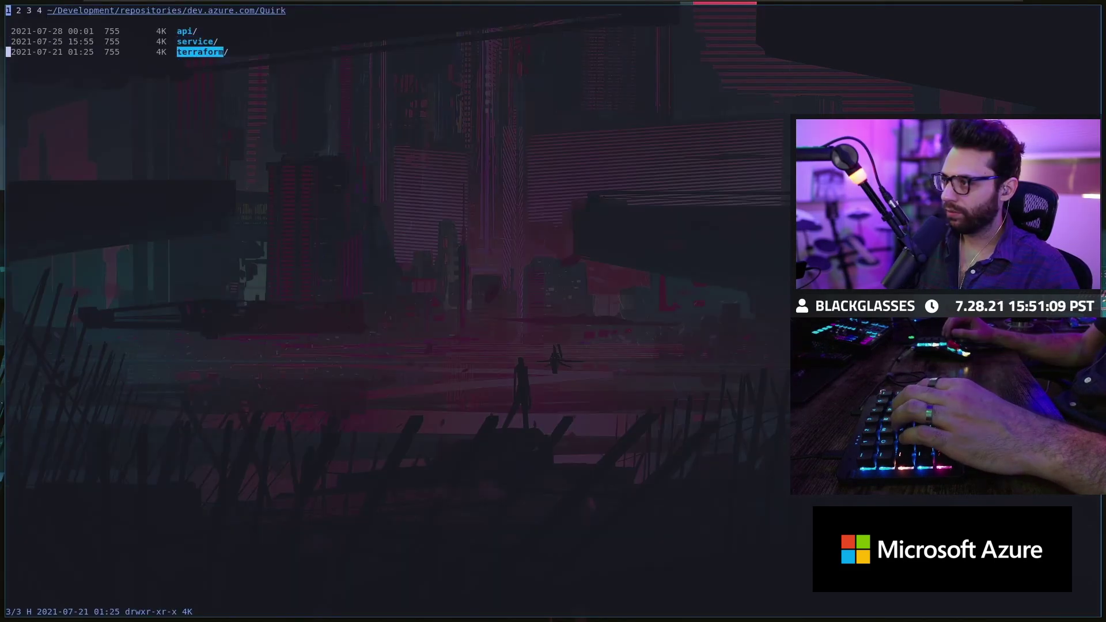
text(lqg)
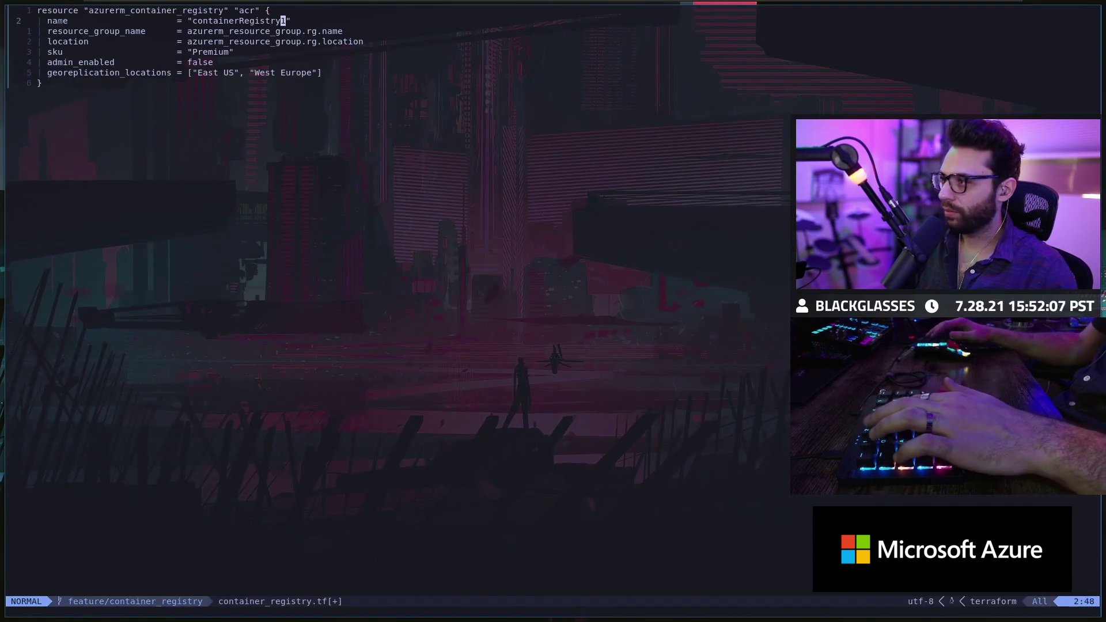
In container_registry.tf, set the registry name to ${local.workspace} and change rg to service
key(c)
key(i)
key(quotedbl)
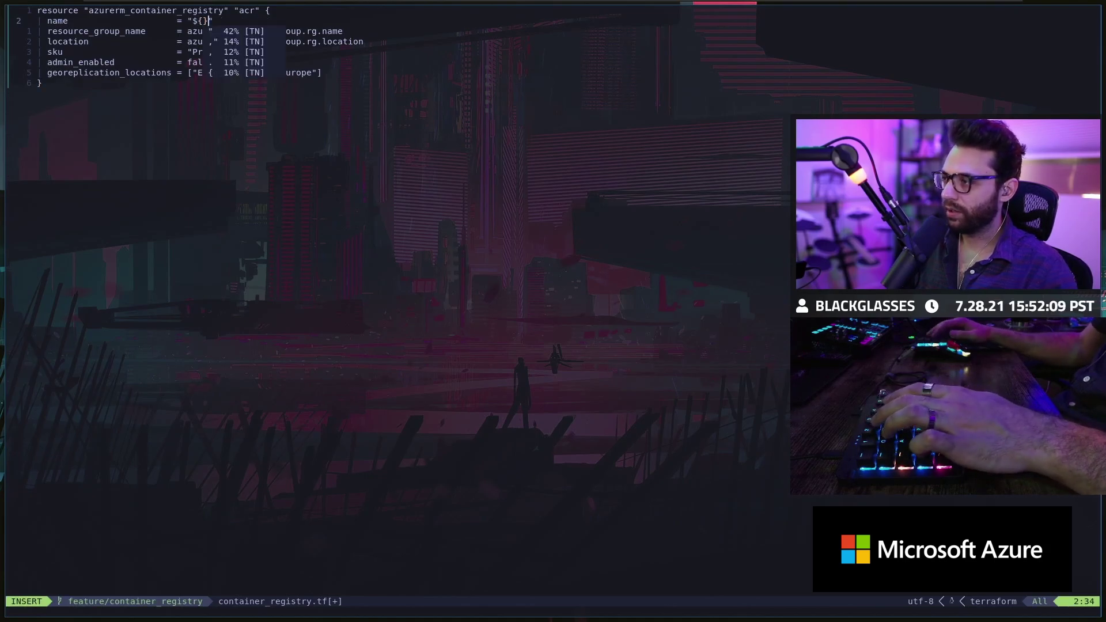
text({local.workspace})
key(Escape)
key(j)
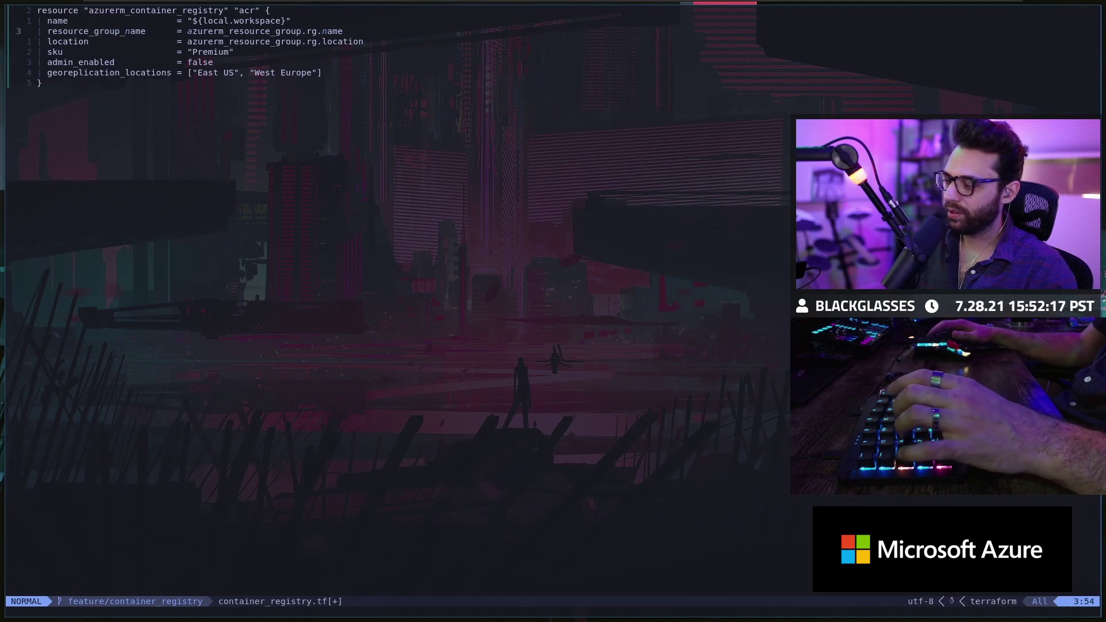
text(ciwservice)
key(Escape)
text(j.:w jci"S)
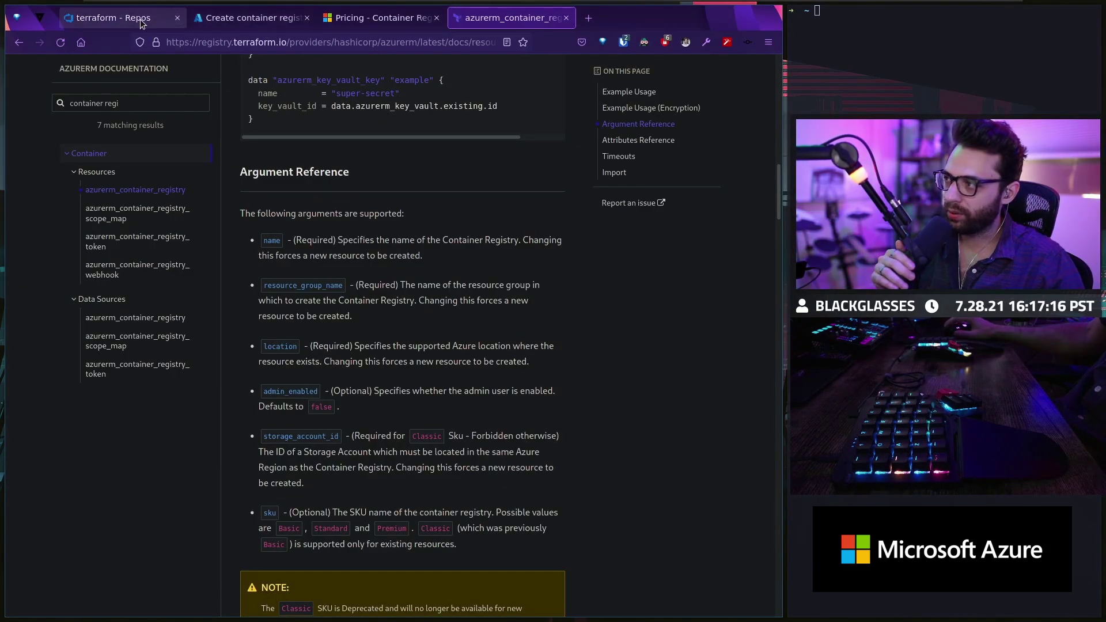
Create pull request 'feat: add container registry' from the updated branch and review its checks
click(113, 17)
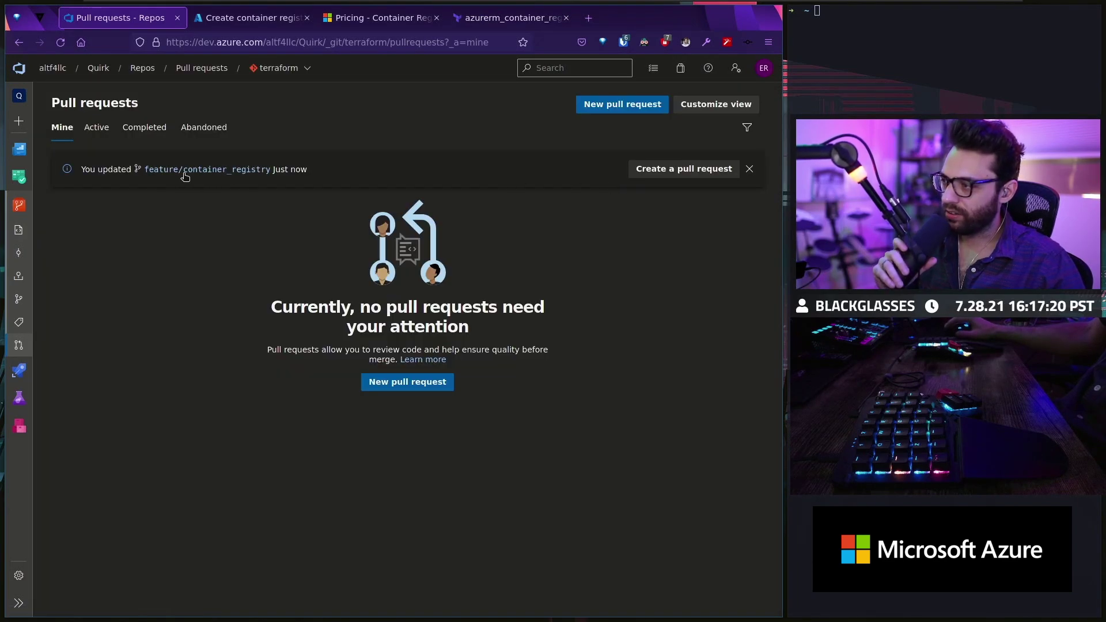
drag(143, 168, 294, 169)
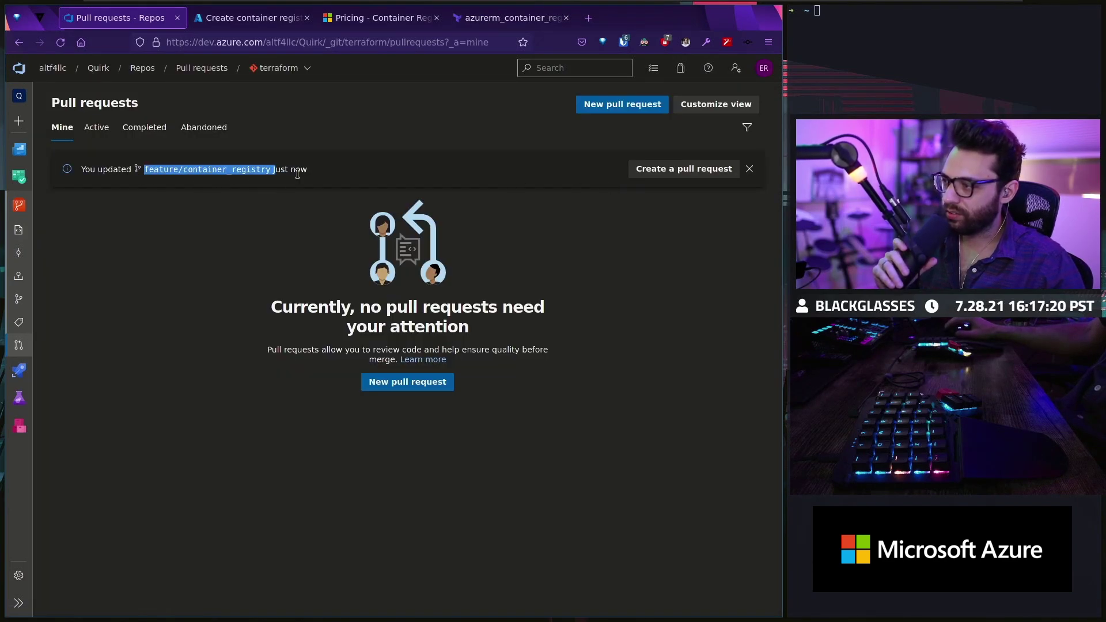
click(684, 168)
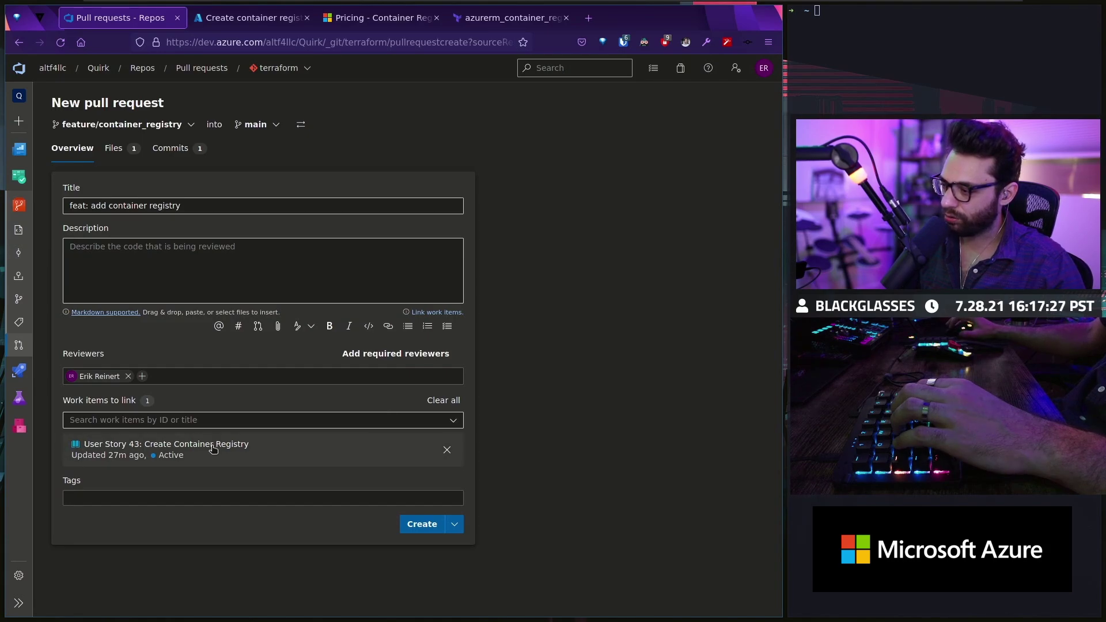
key(ctrl+Return)
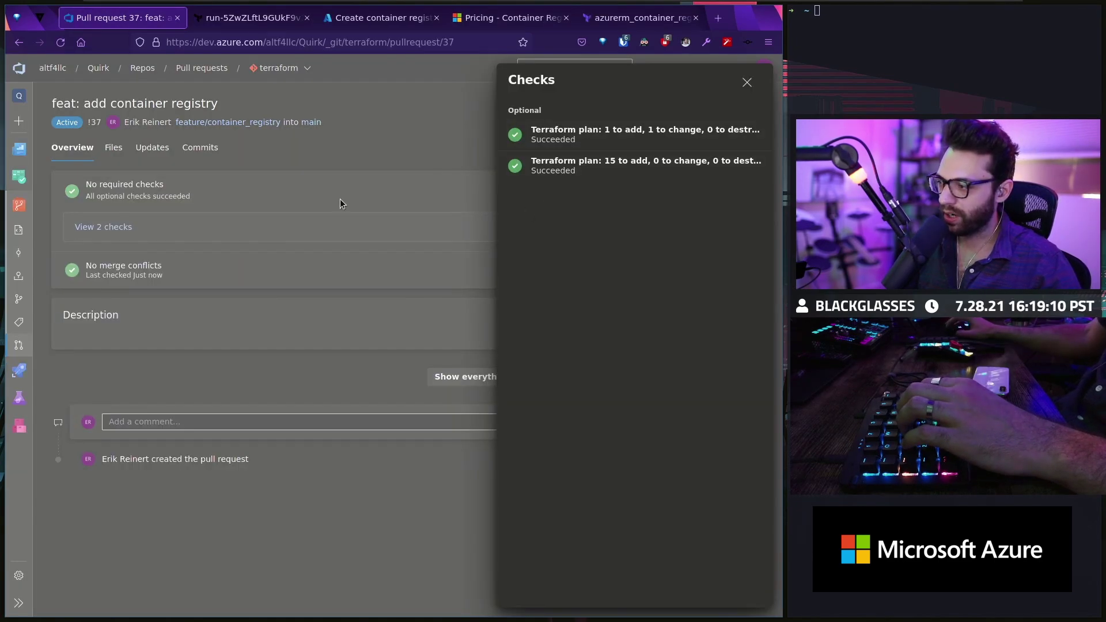
click(340, 200)
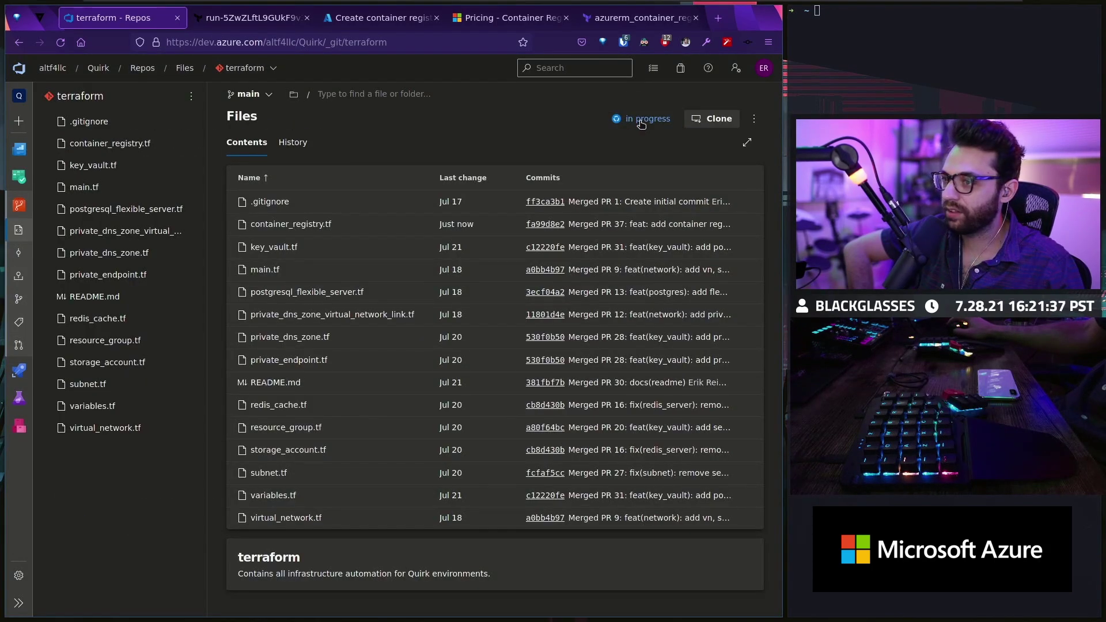
Open the current quirk-dev run for PR 37 from the Terraform Cloud workspaces
click(251, 18)
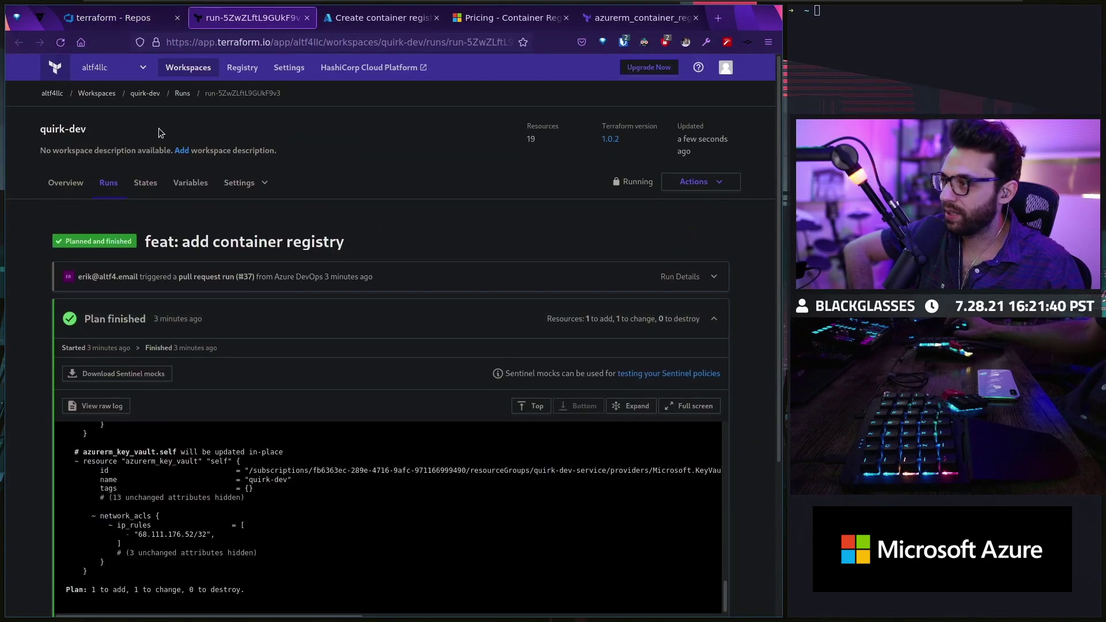
click(188, 68)
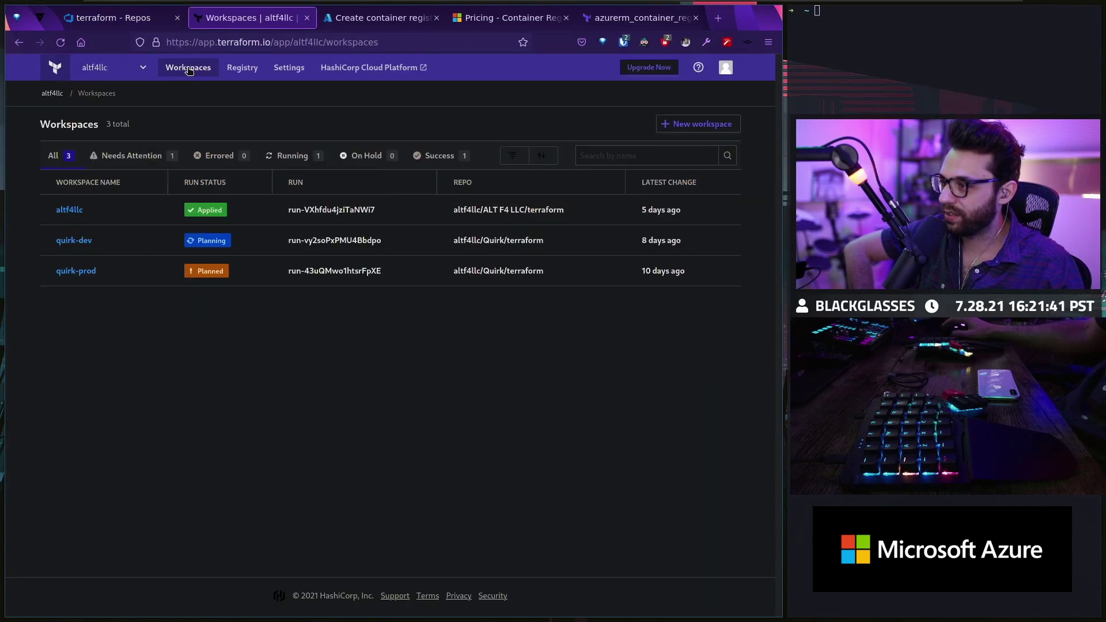
click(151, 240)
click(108, 182)
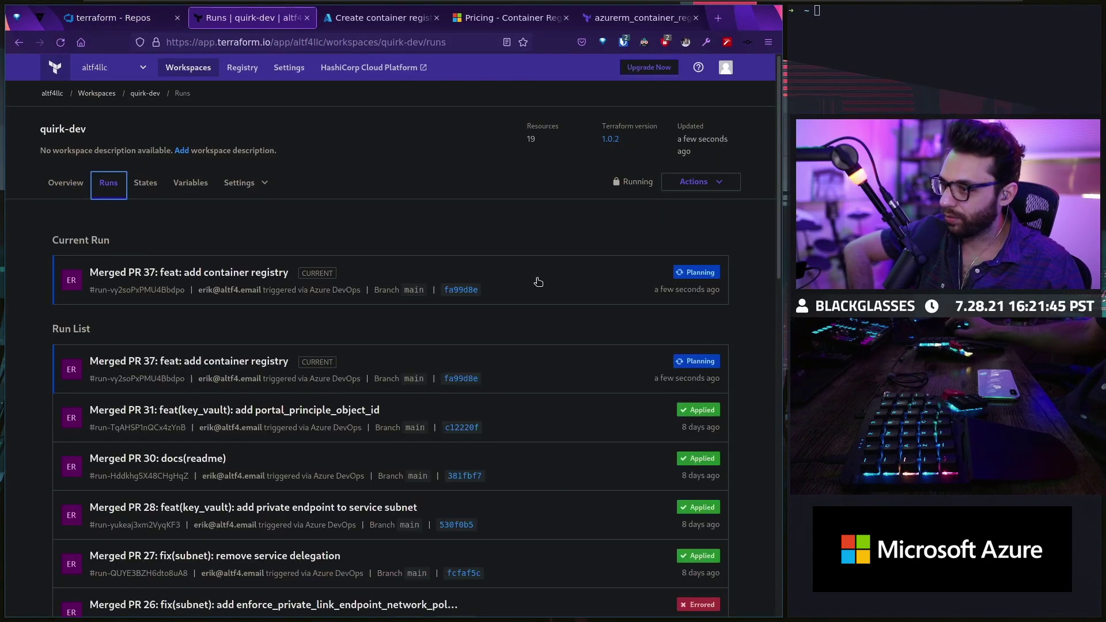
click(651, 290)
scroll(677, 316, down, 5)
scroll(678, 316, down, 5)
scroll(673, 324, down, 5)
scroll(442, 326, down, 5)
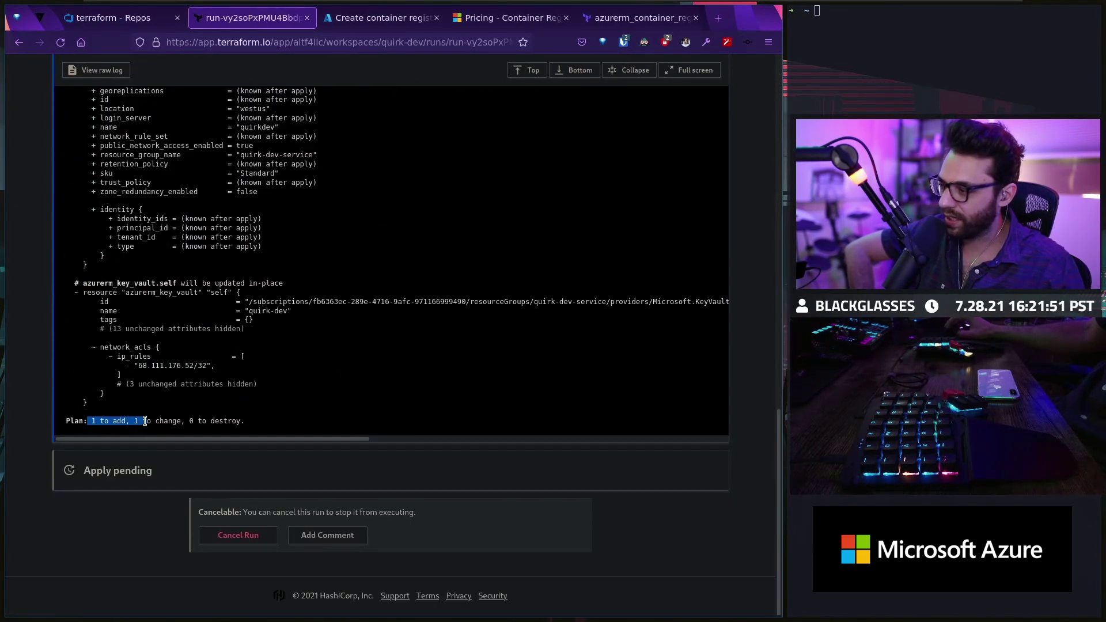
drag(90, 421, 298, 407)
scroll(159, 345, up, 5)
Review the plan's registry attributes and Confirm & Apply the run
drag(125, 298, 237, 297)
drag(90, 298, 355, 491)
click(355, 492)
scroll(366, 447, down, 5)
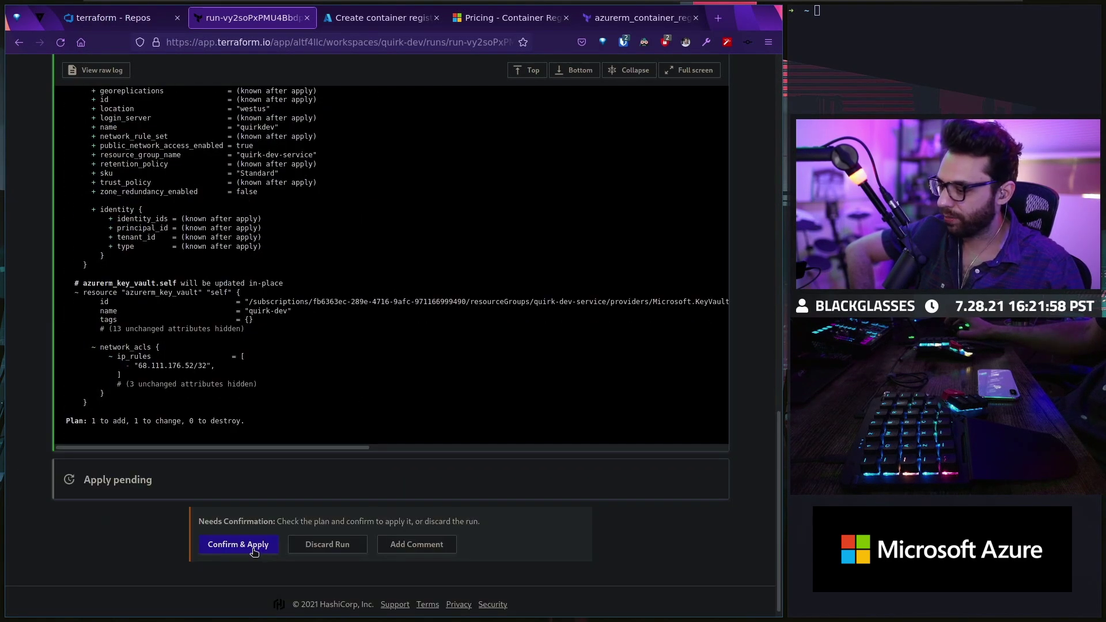
click(253, 551)
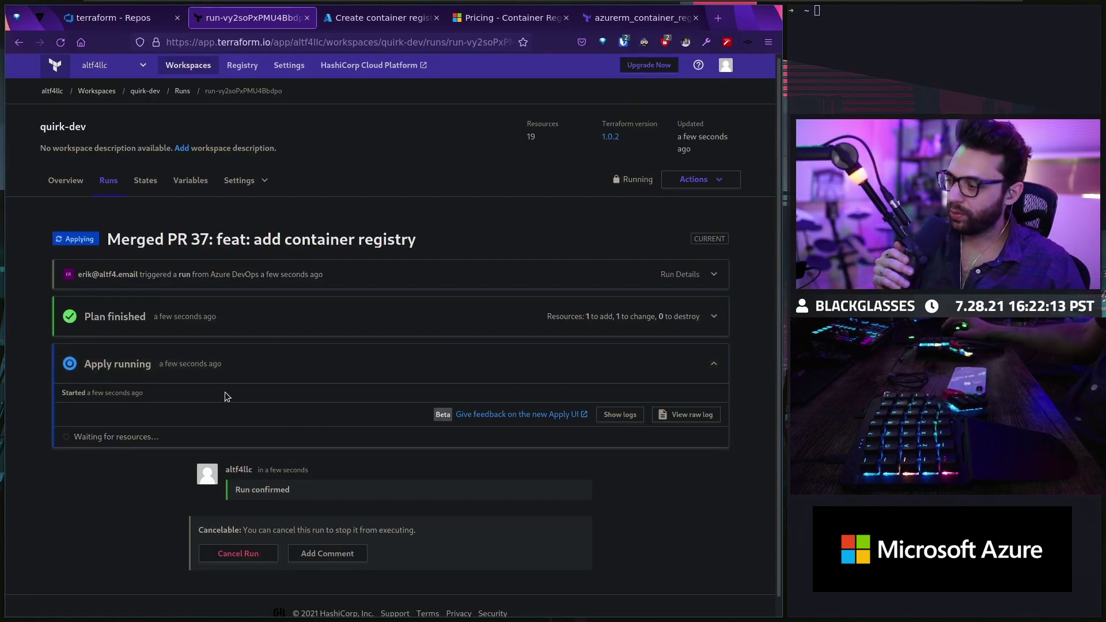
Abandon the manual Create container registry blade
click(384, 17)
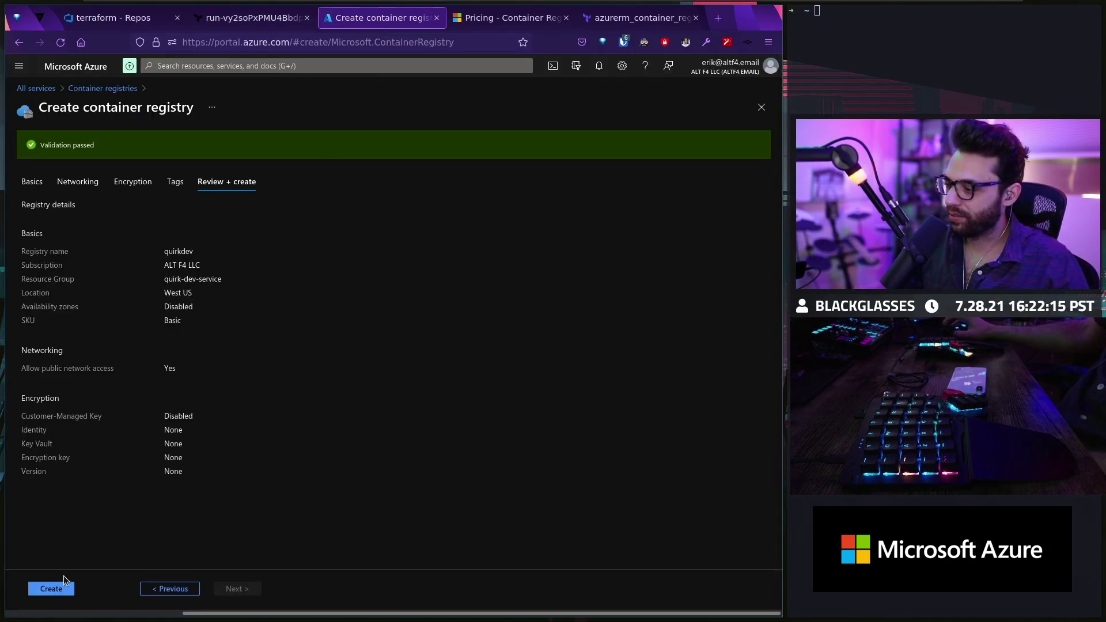
click(765, 110)
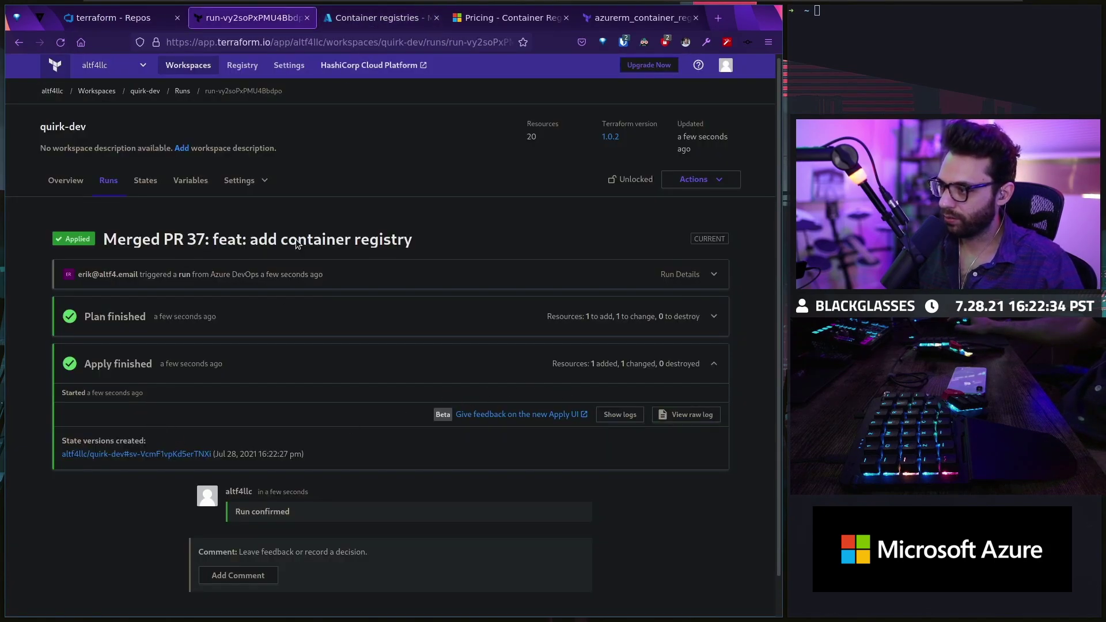
click(372, 17)
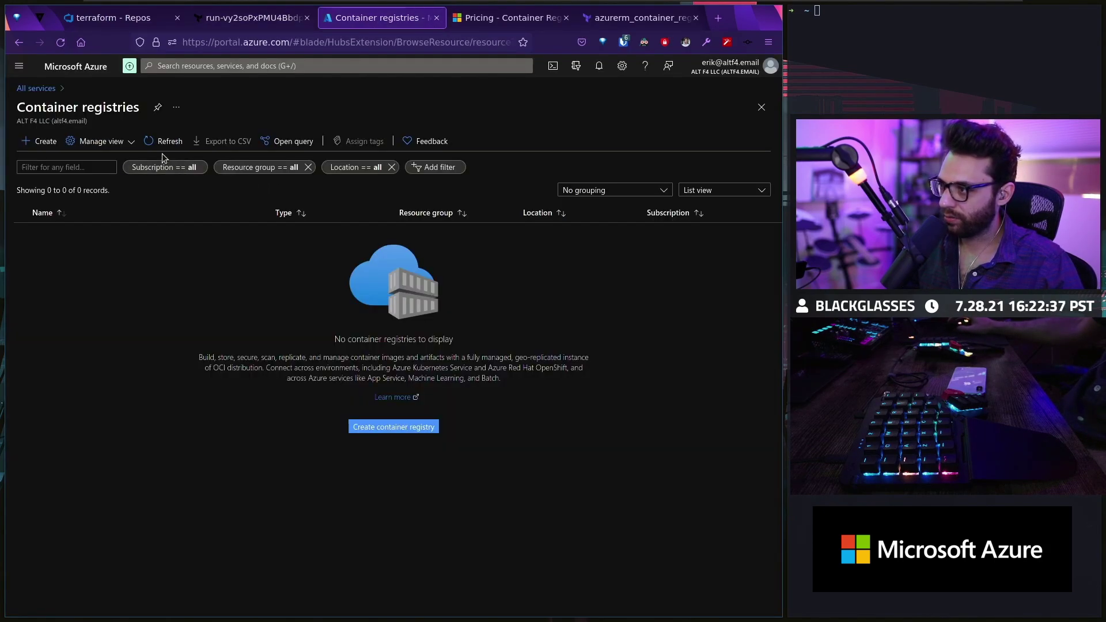
Refresh the Container registries list until quirkdev appears in West US
click(165, 141)
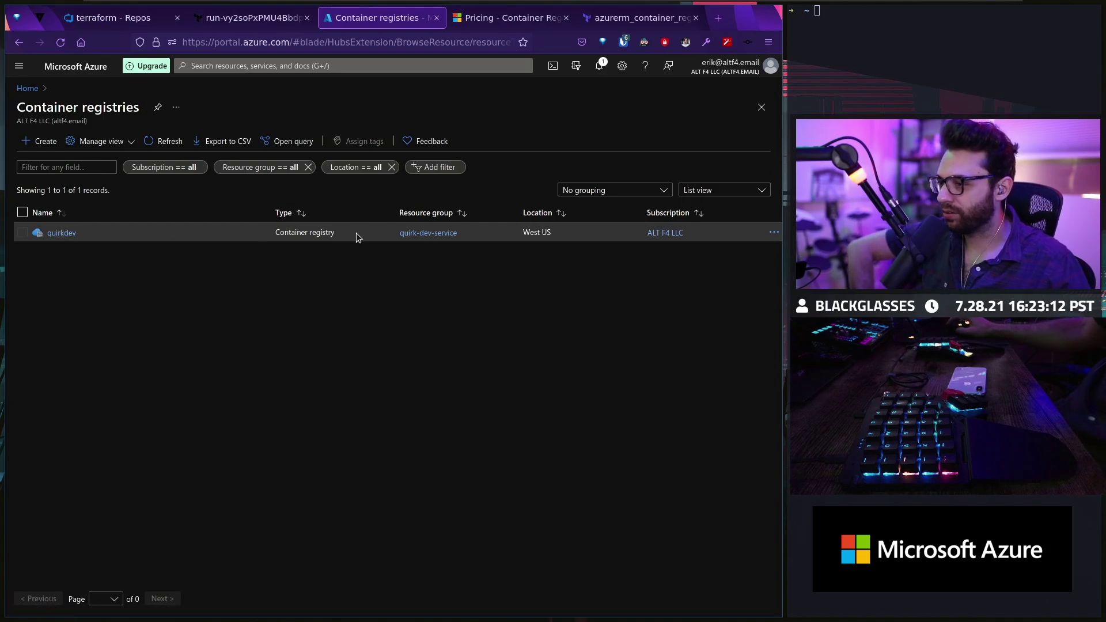
drag(519, 234, 573, 238)
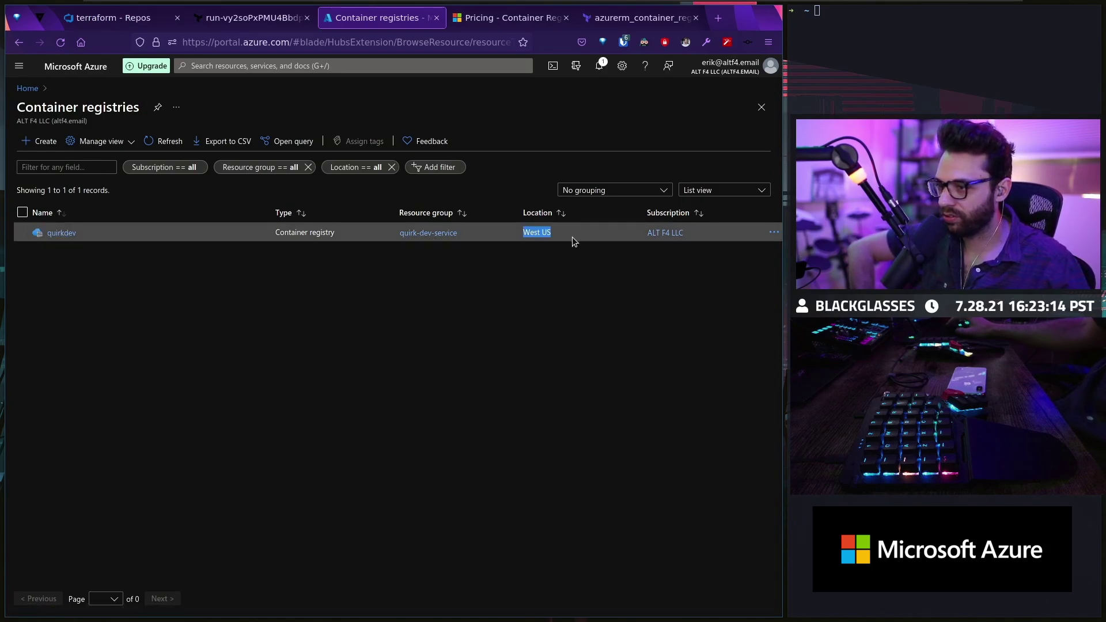
click(634, 240)
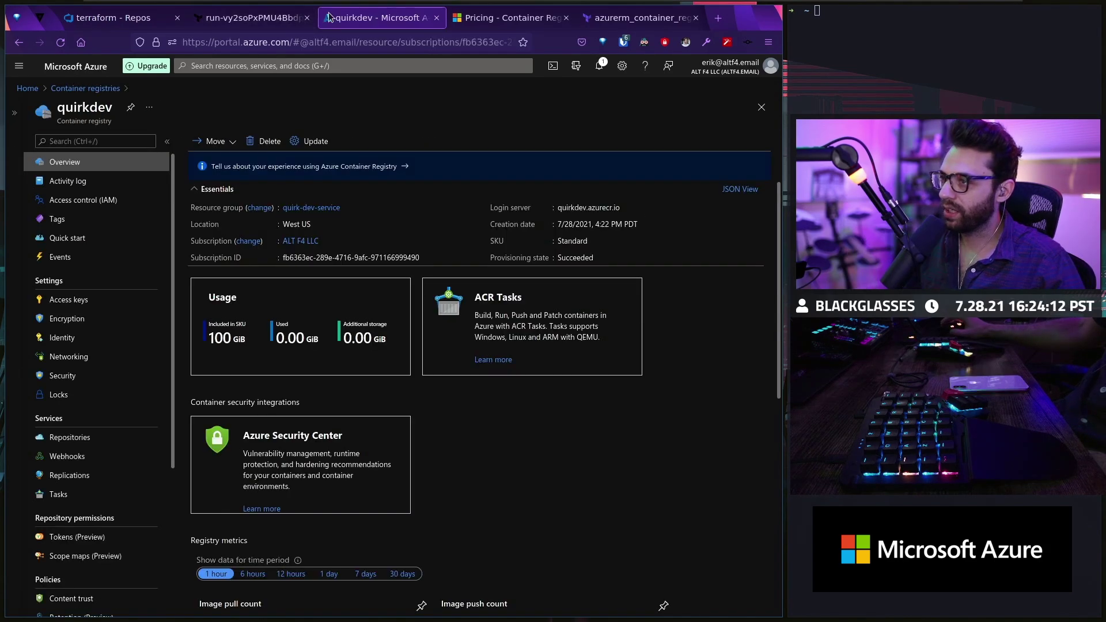
key(ctrl+shift+Tab)
key(ctrl+shift+Tab)
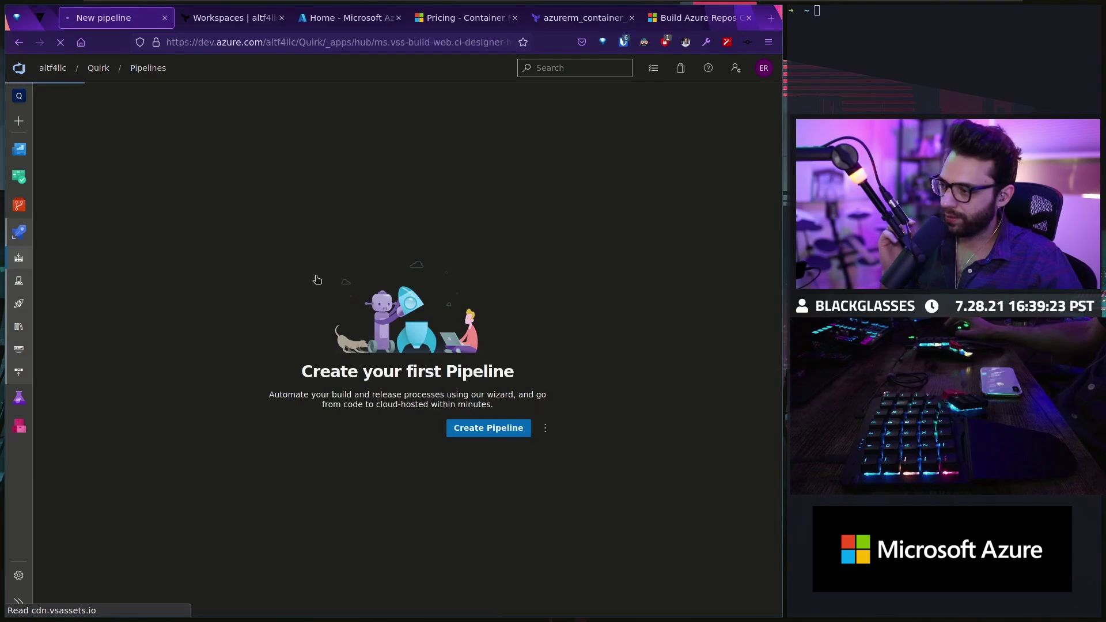
Create the api pipeline from /azure-pipelines.yml on branch feature/migrate and run it
click(182, 218)
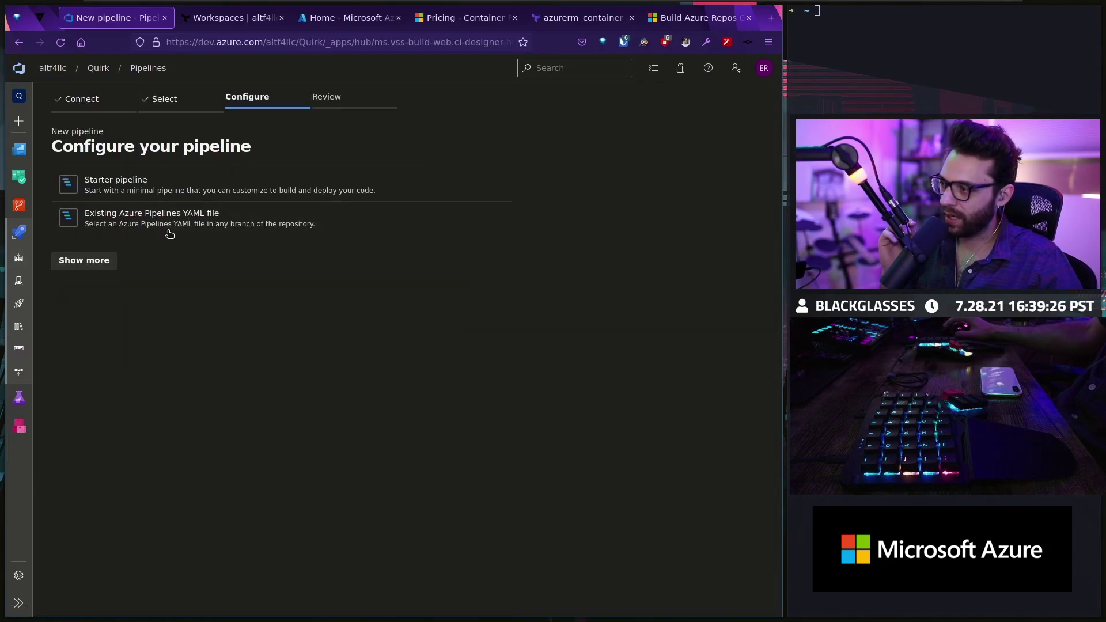
click(200, 223)
click(685, 134)
click(640, 222)
click(749, 175)
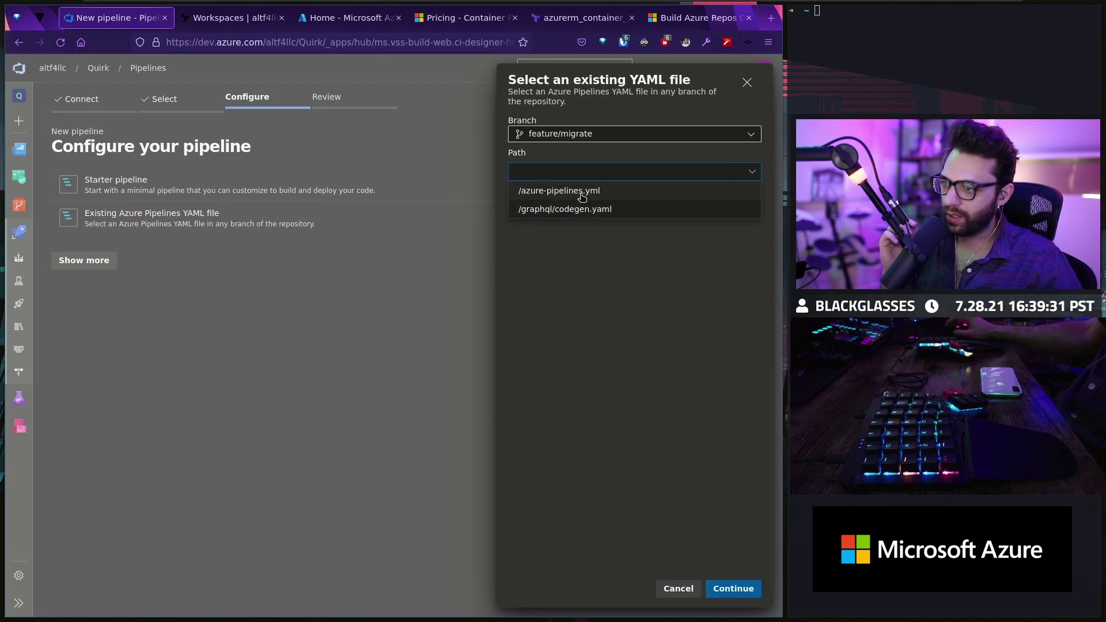
click(581, 192)
click(734, 589)
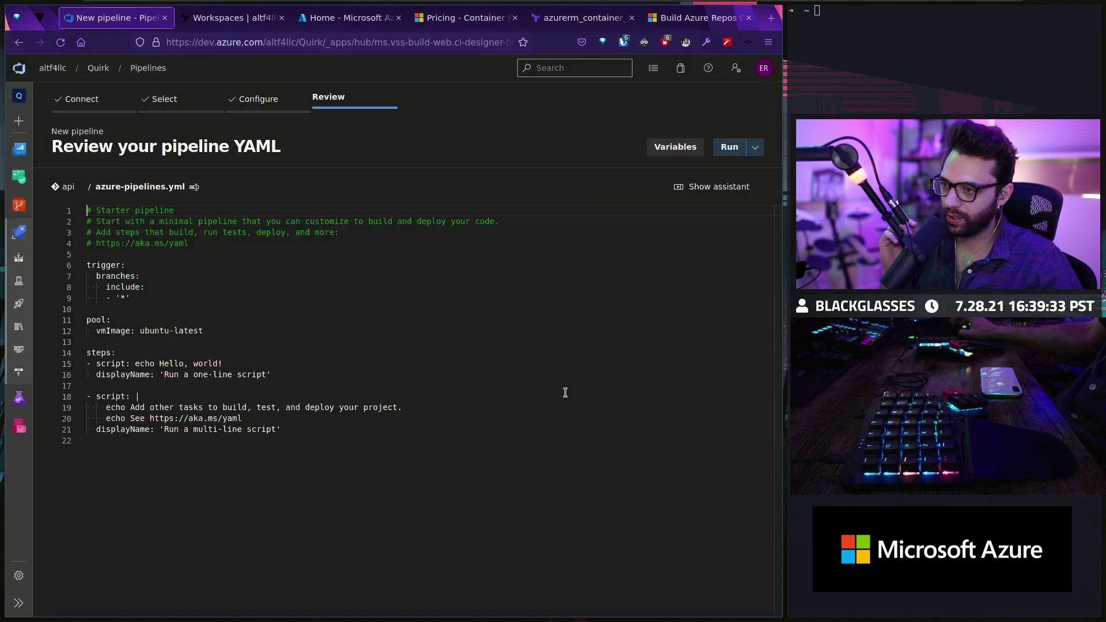
click(729, 147)
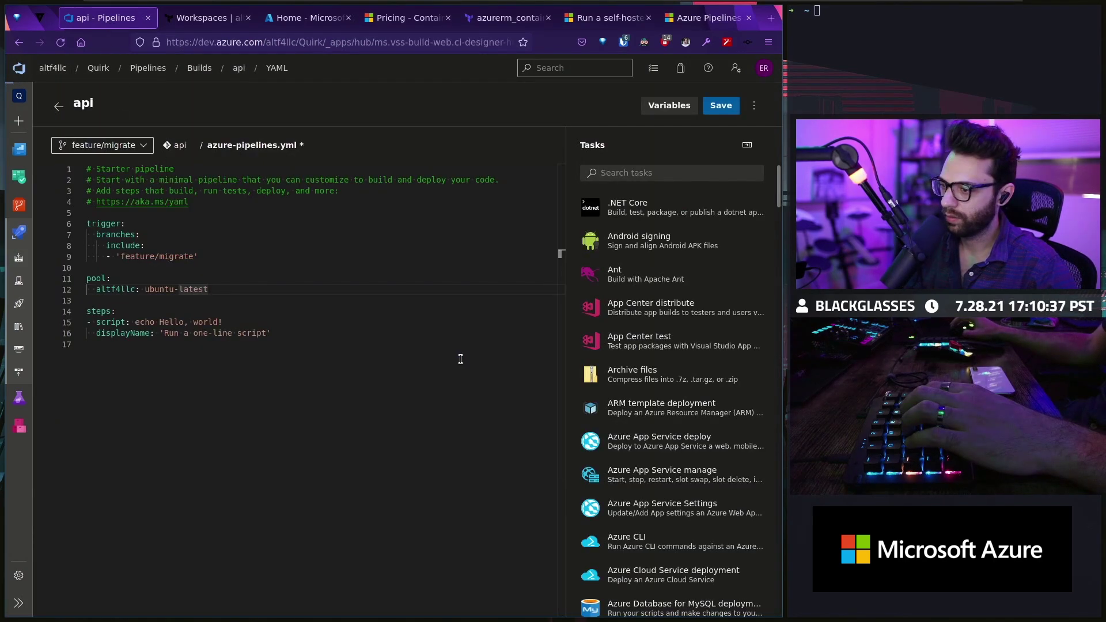
Inspect the agents in the organization's Default and Azure Pipelines agent pools
click(54, 67)
click(61, 604)
click(221, 199)
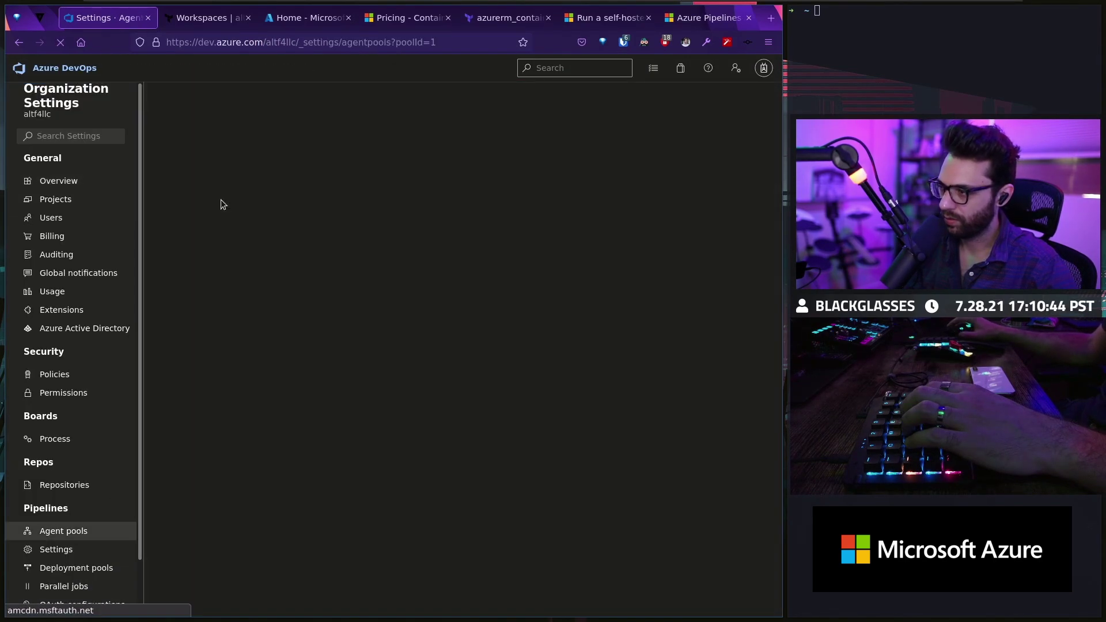
click(207, 128)
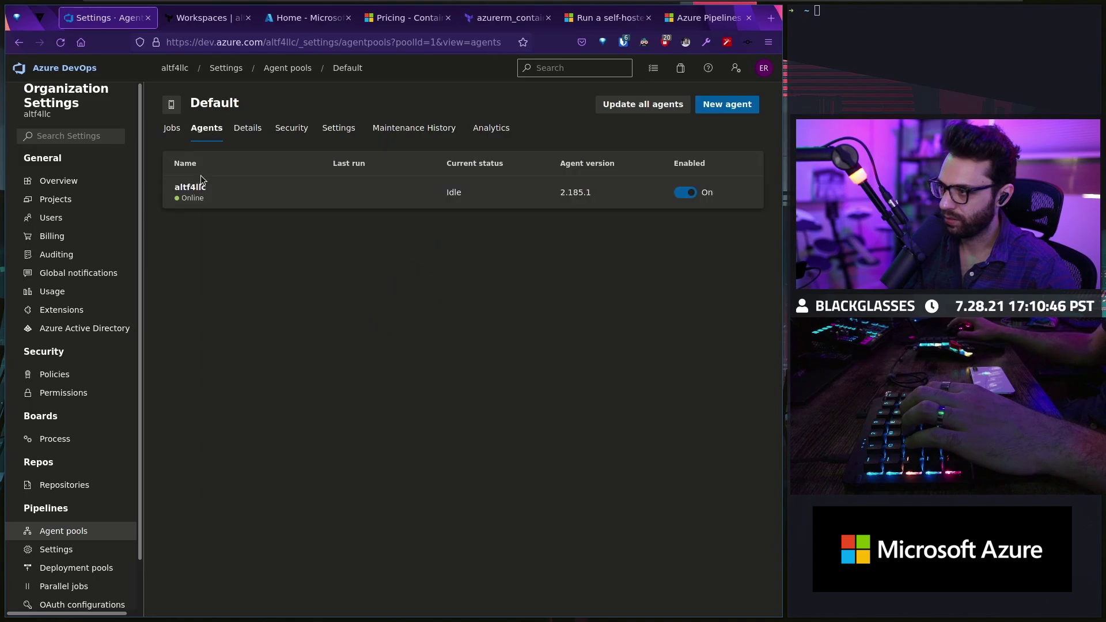
click(287, 68)
click(241, 161)
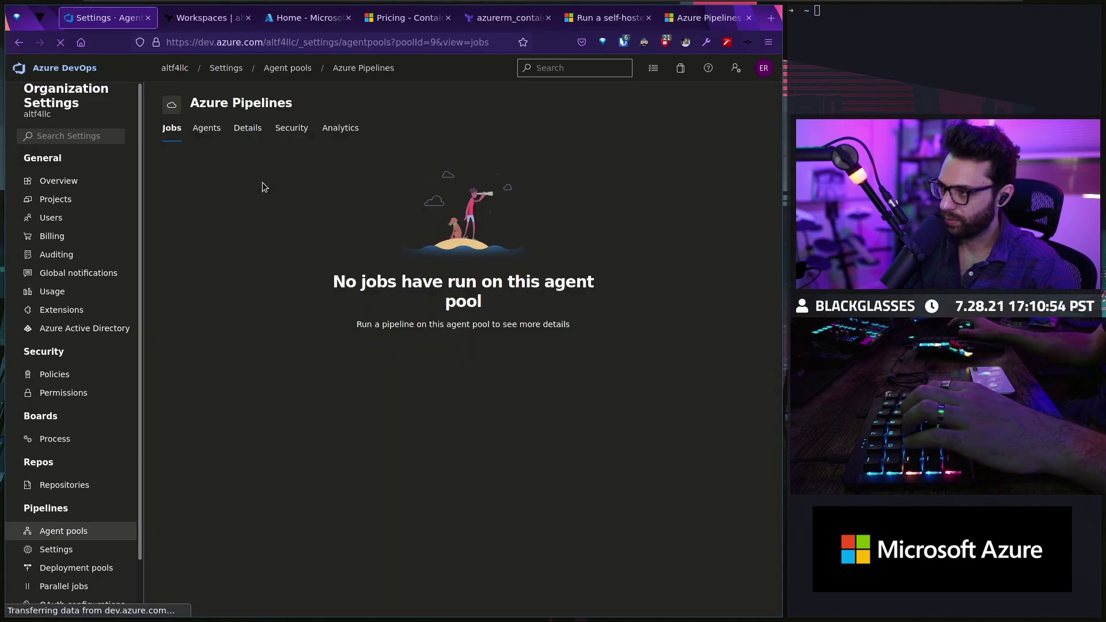
click(205, 128)
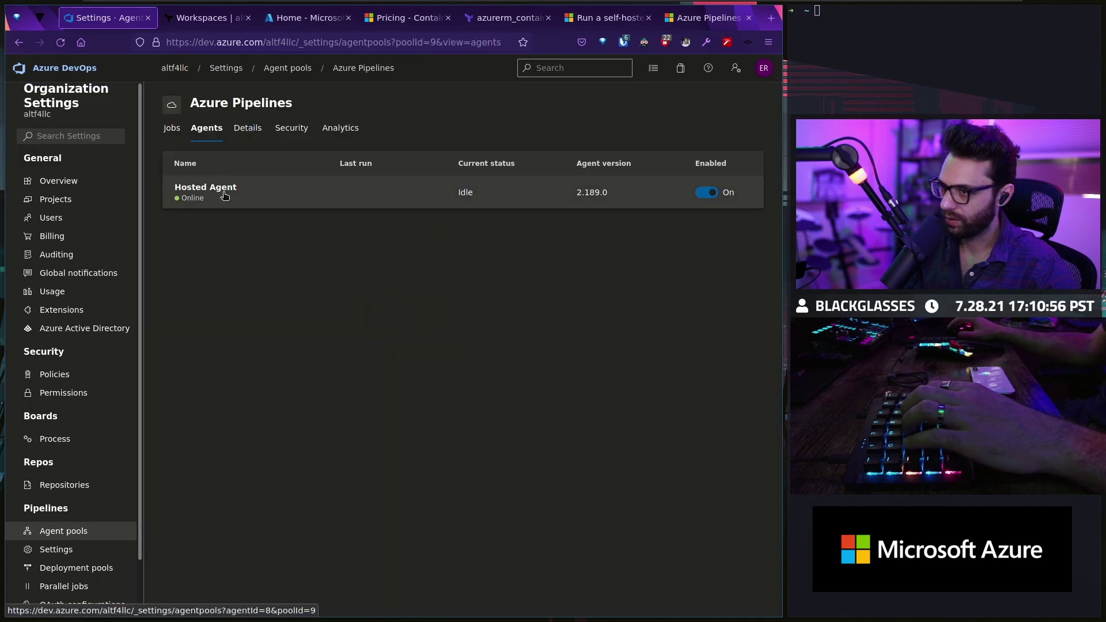
click(287, 67)
click(241, 195)
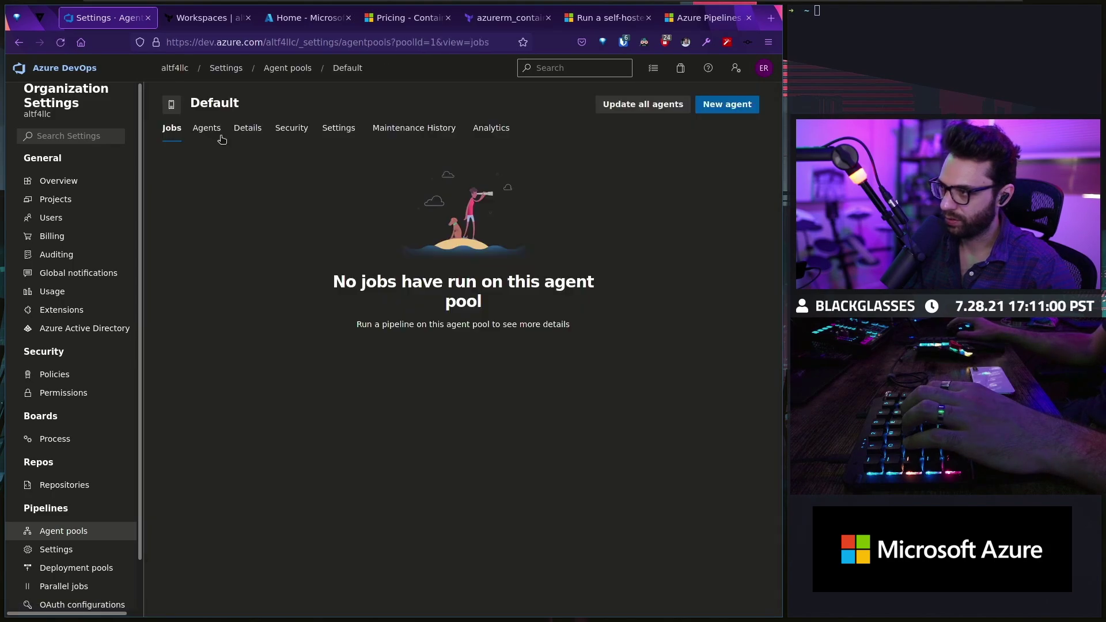
click(206, 128)
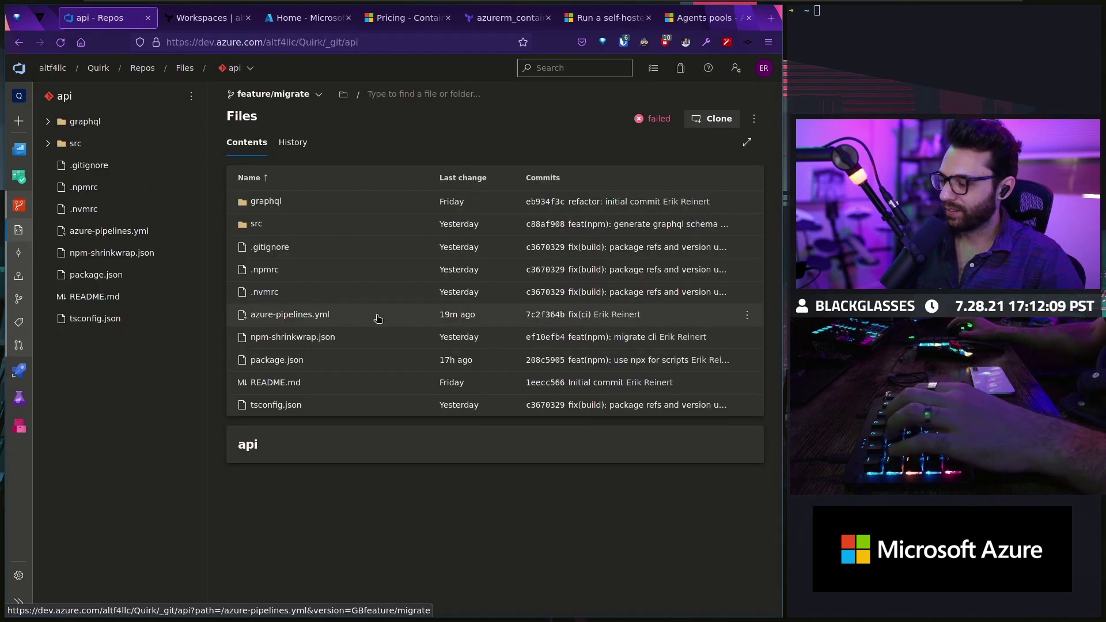
Edit the trigger branch and vmImage pool in azure-pipelines.yml, then start a commit with a cleared comment
click(371, 320)
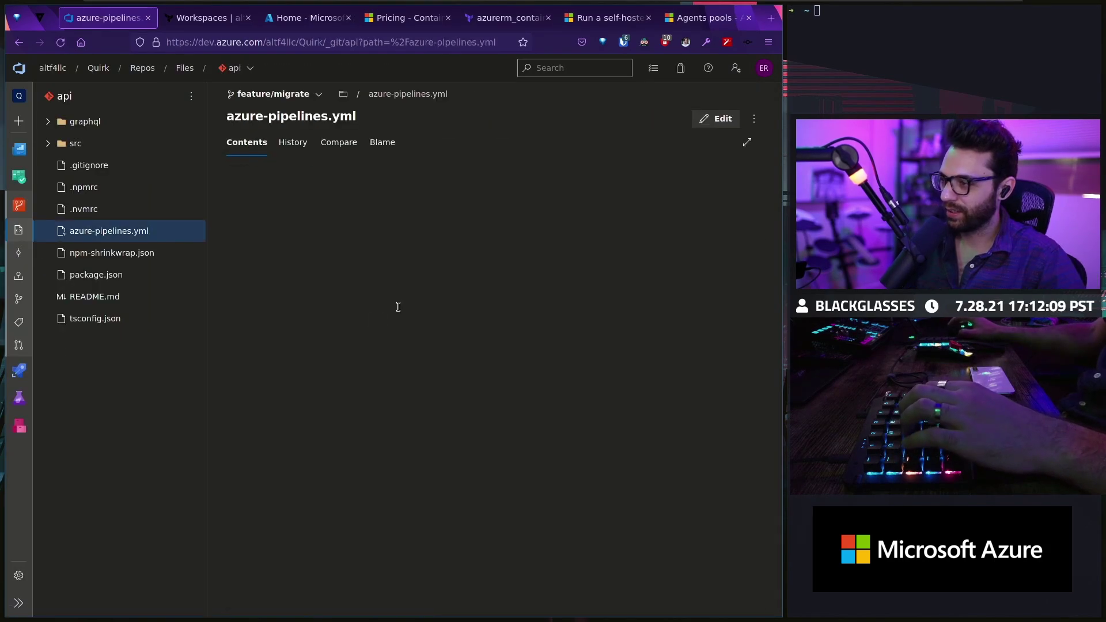
click(714, 120)
click(344, 244)
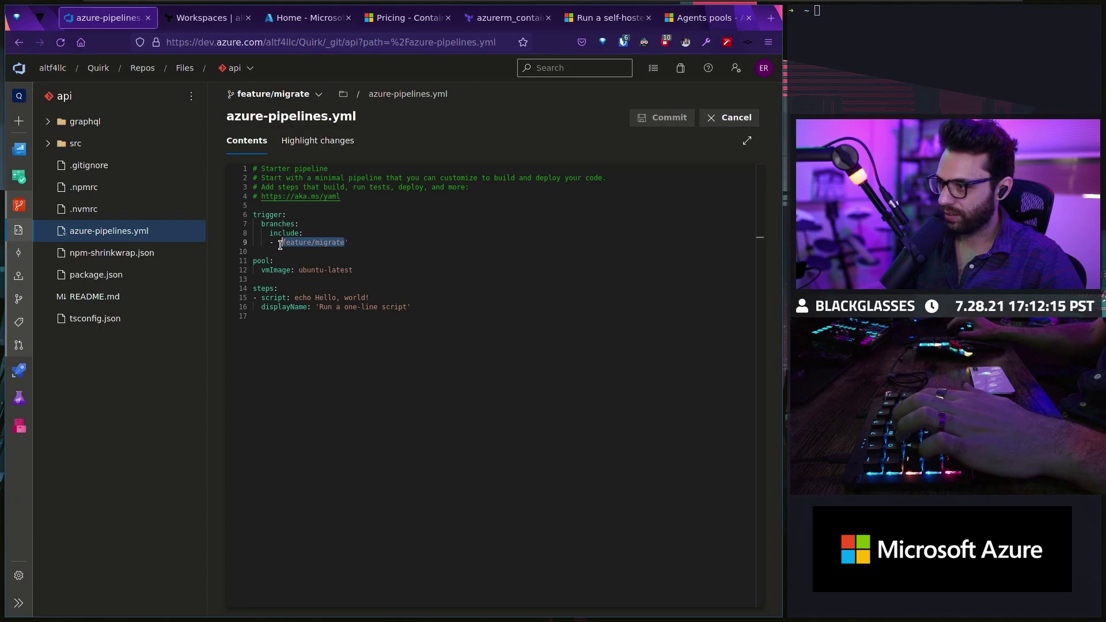
text('*')
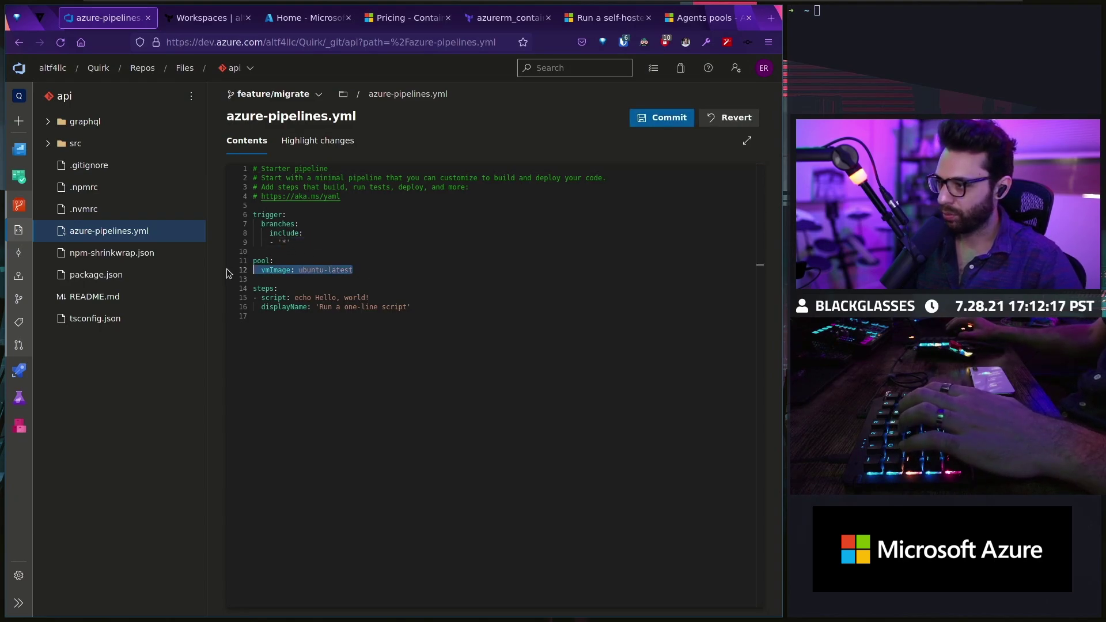
key(BackSpace)
key(BackSpace)
text(altf4)
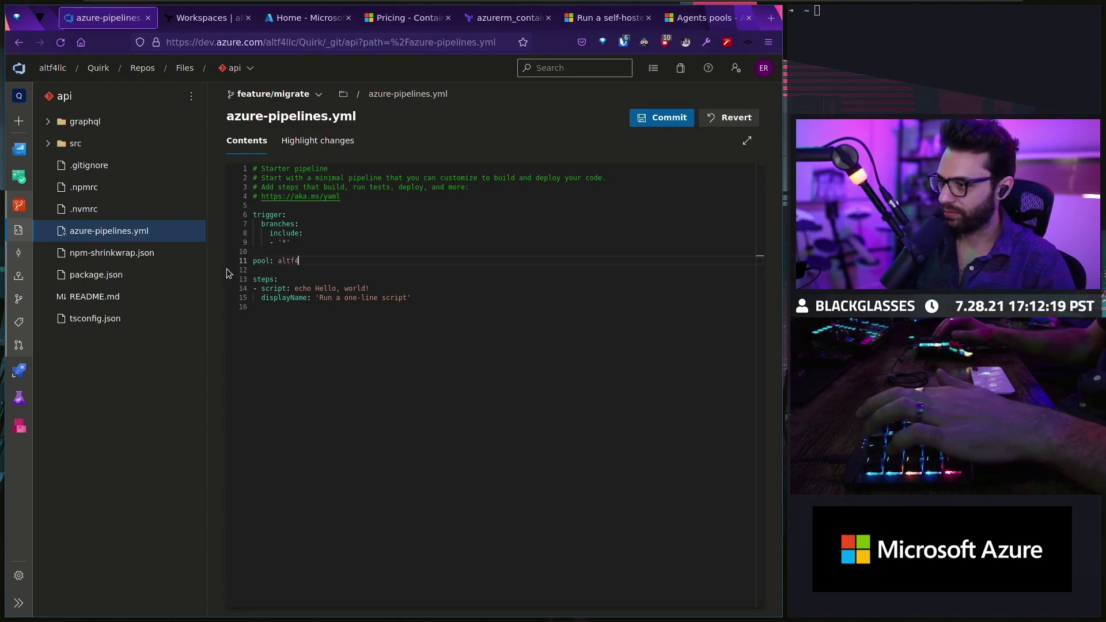
text(llc)
click(667, 118)
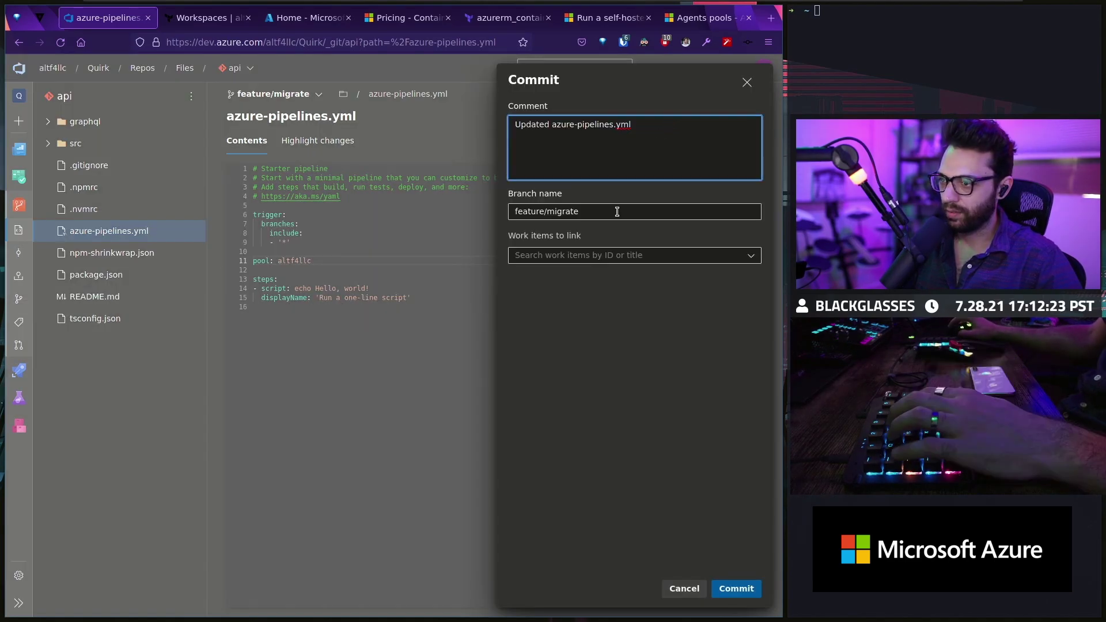
key(ctrl+a)
text(fix(ci): adduse self hosted ppo)
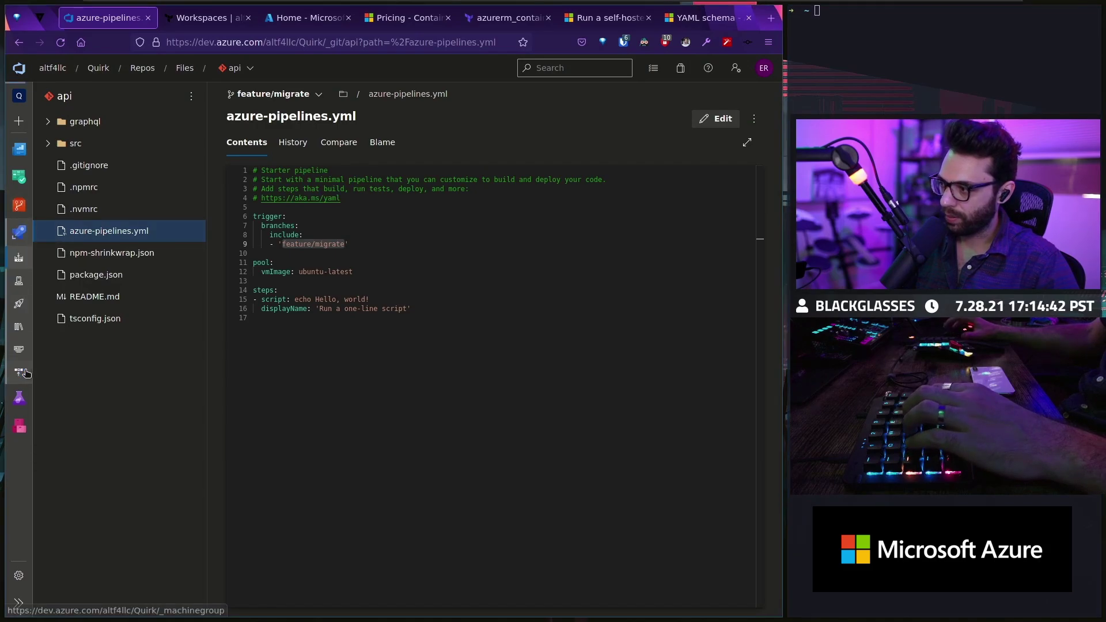
View the job logs of the api pipeline's run 20210728.5
click(19, 344)
click(317, 243)
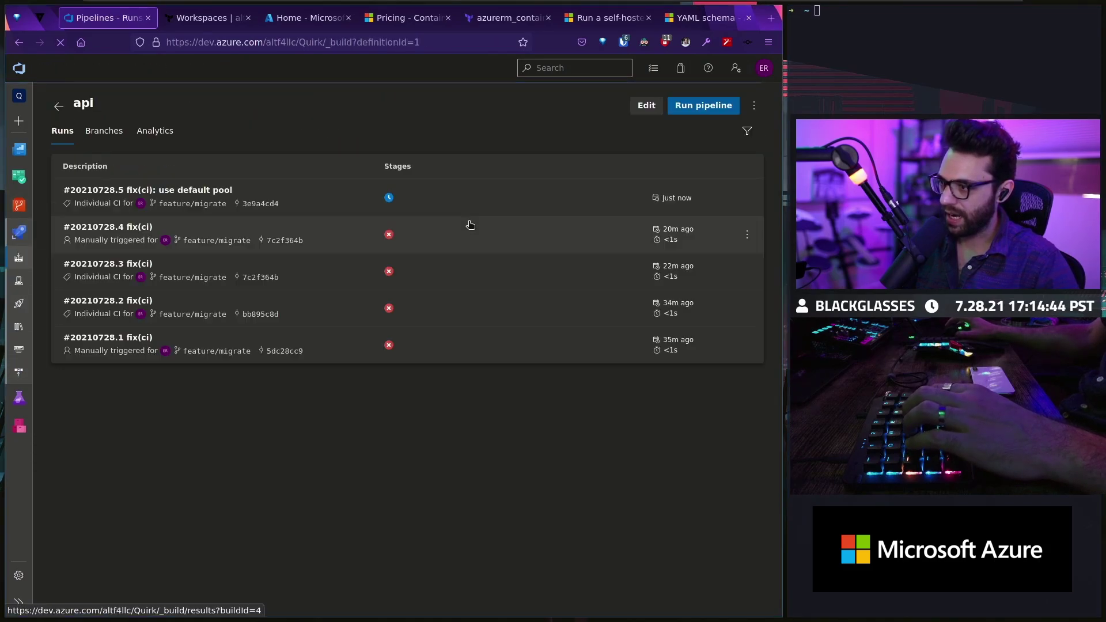
click(471, 207)
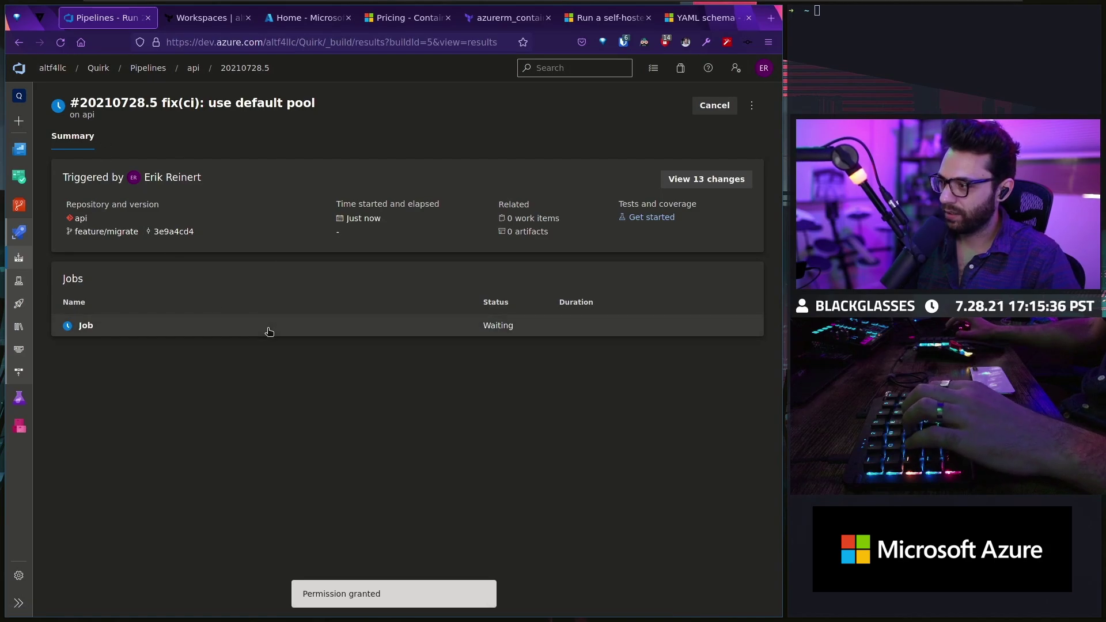
click(269, 331)
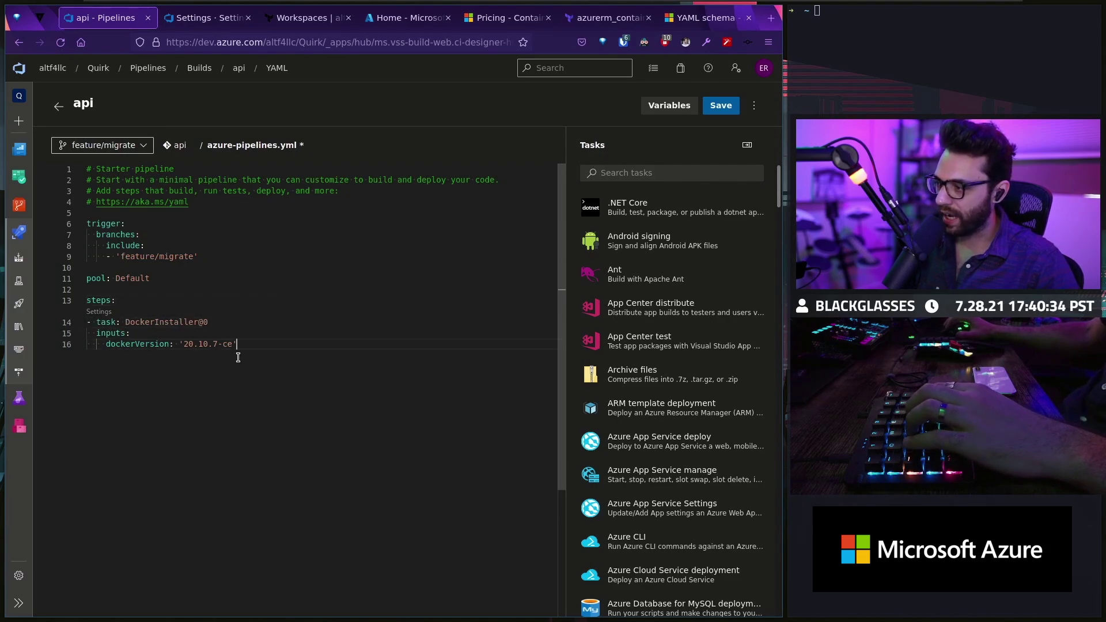
Insert a Docker task for the api repository on the quirkdev registry, using **/Dockerfile
key(shift+Up)
key(shift+Up)
click(670, 171)
text(docker)
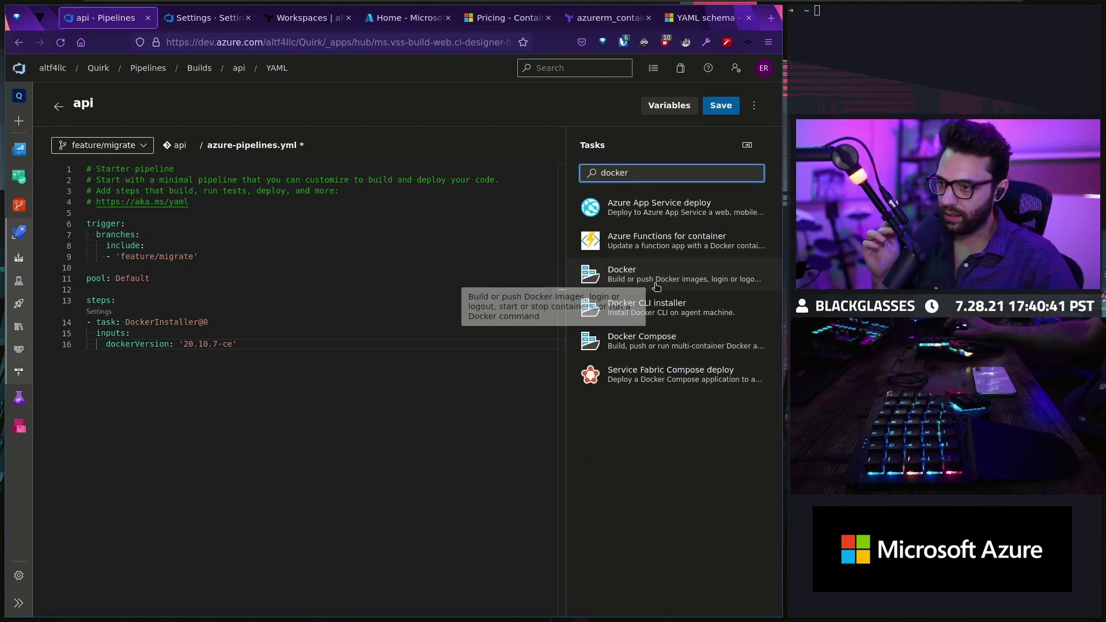
click(657, 286)
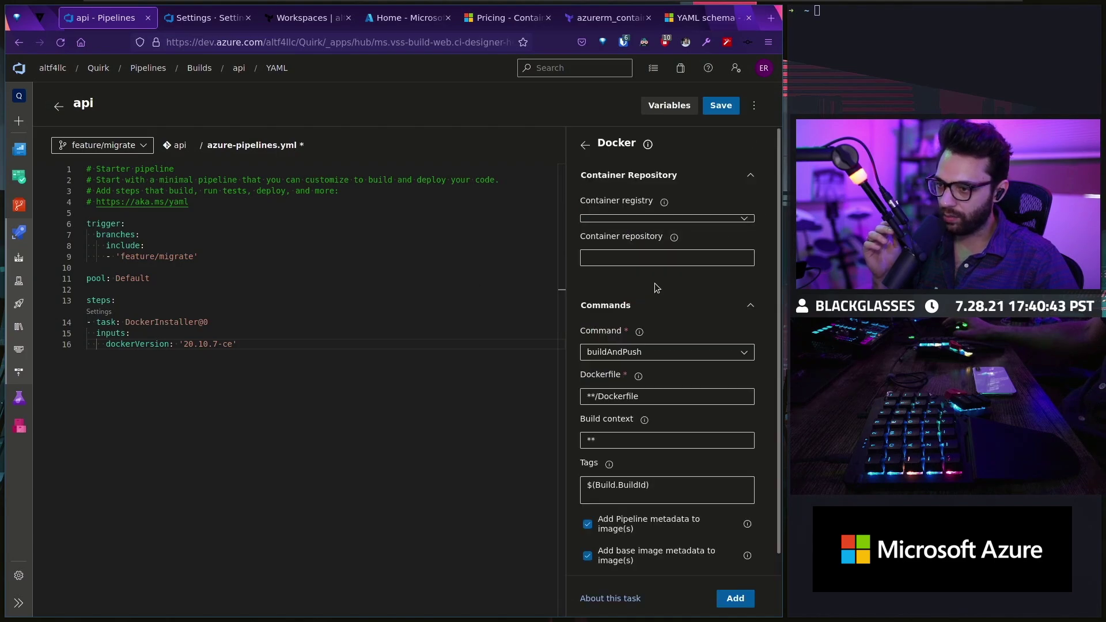
click(678, 219)
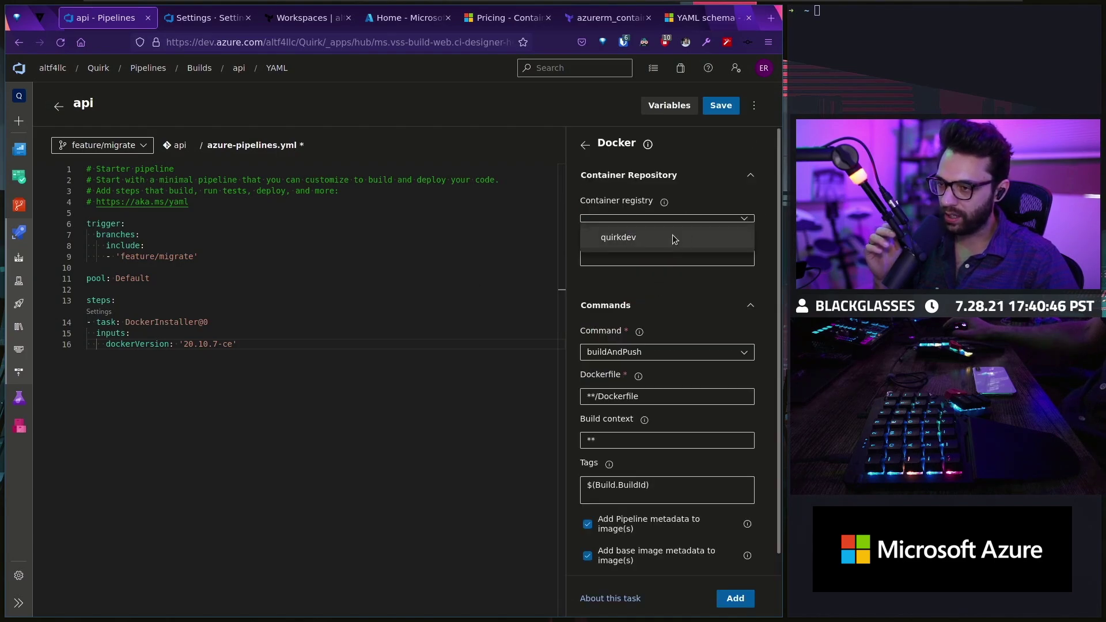
click(673, 237)
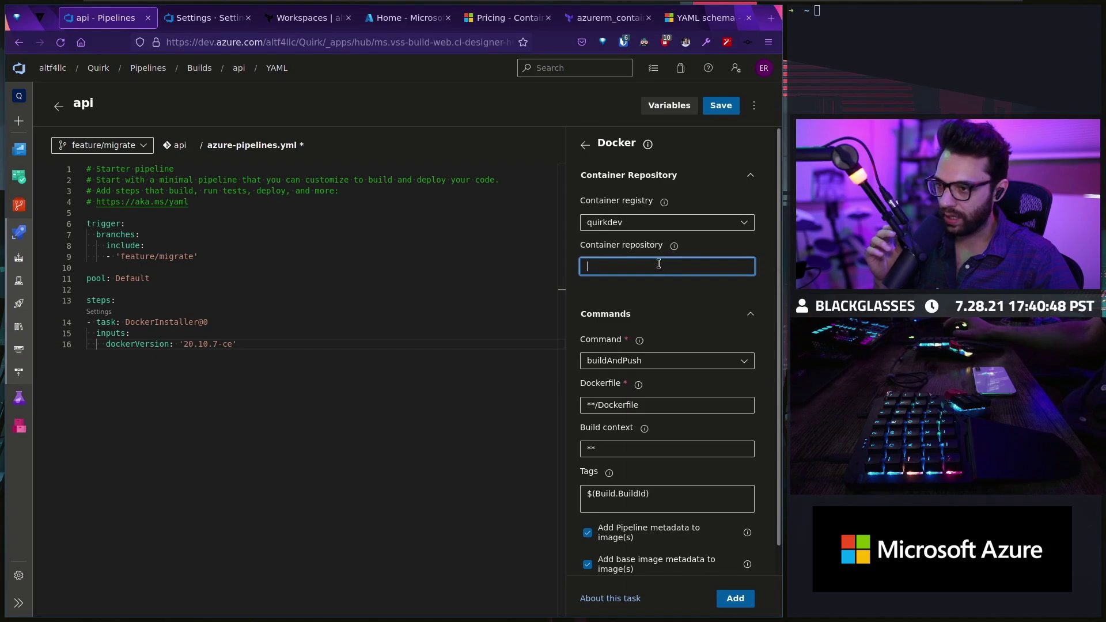
text(api)
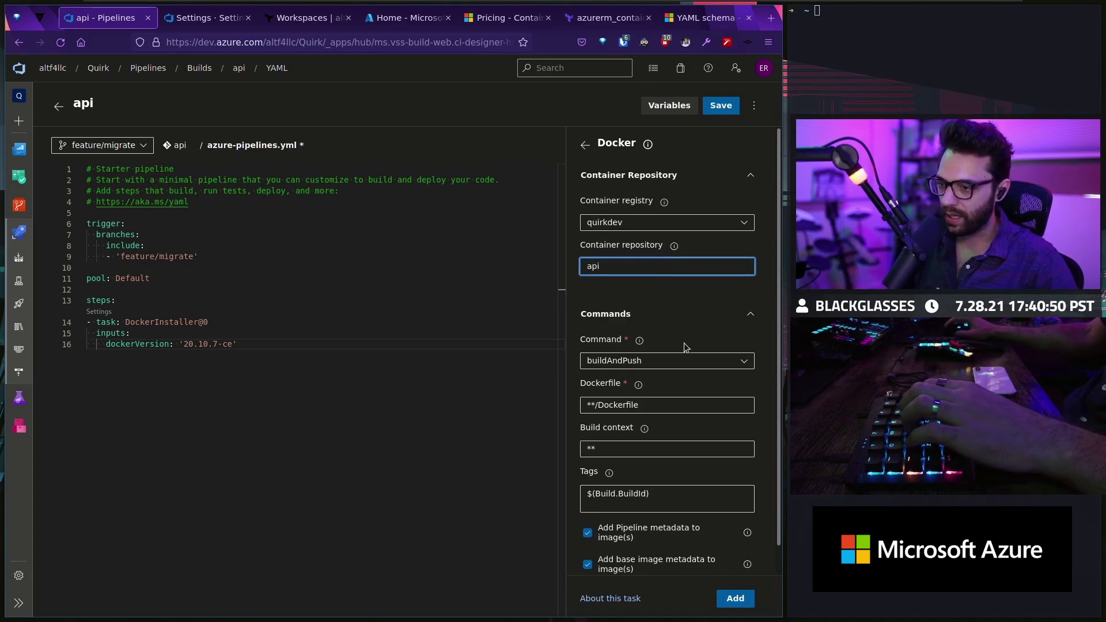
scroll(683, 348, down, 1)
click(618, 419)
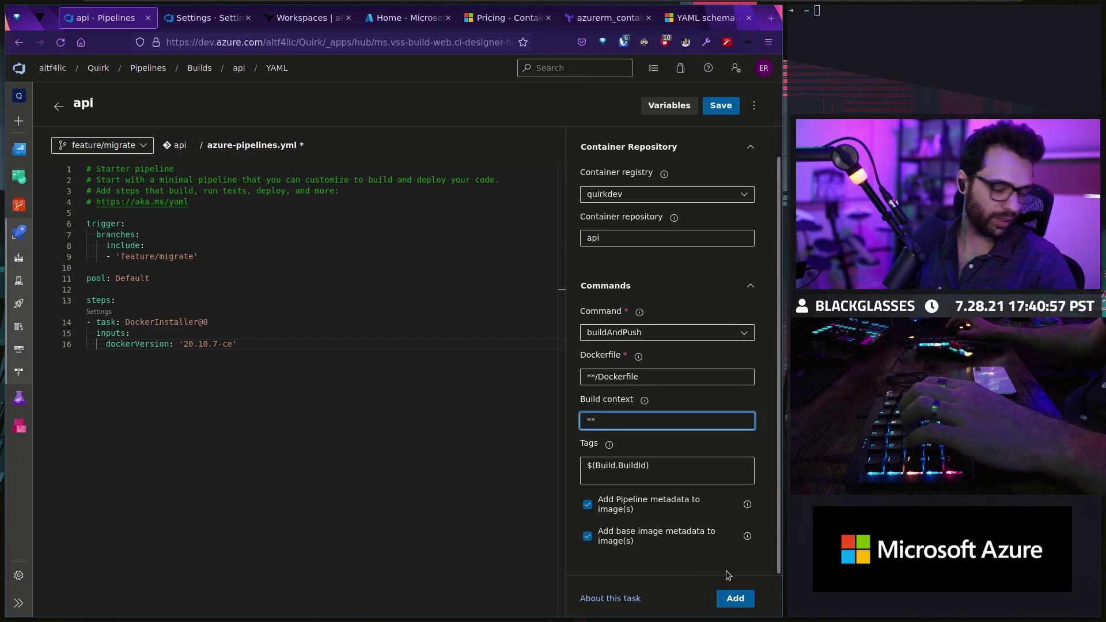
click(735, 599)
click(249, 387)
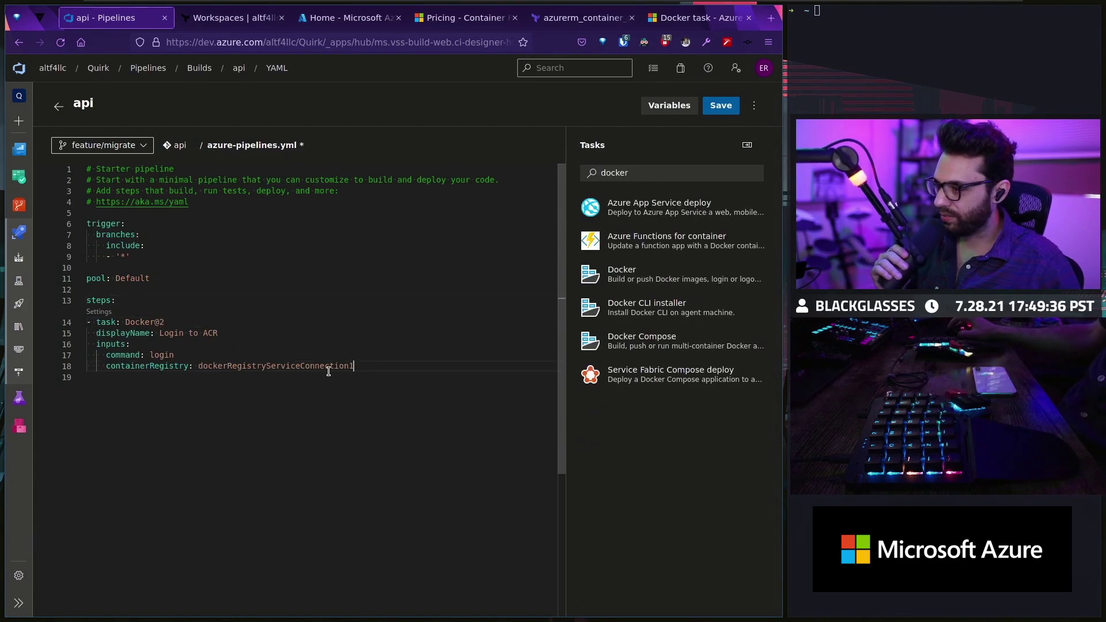
Set the quirkdev connection, tag with $(Build.BuildId) and $(Build.SourceBranchName), and fix the trigger branch
double_click(329, 366)
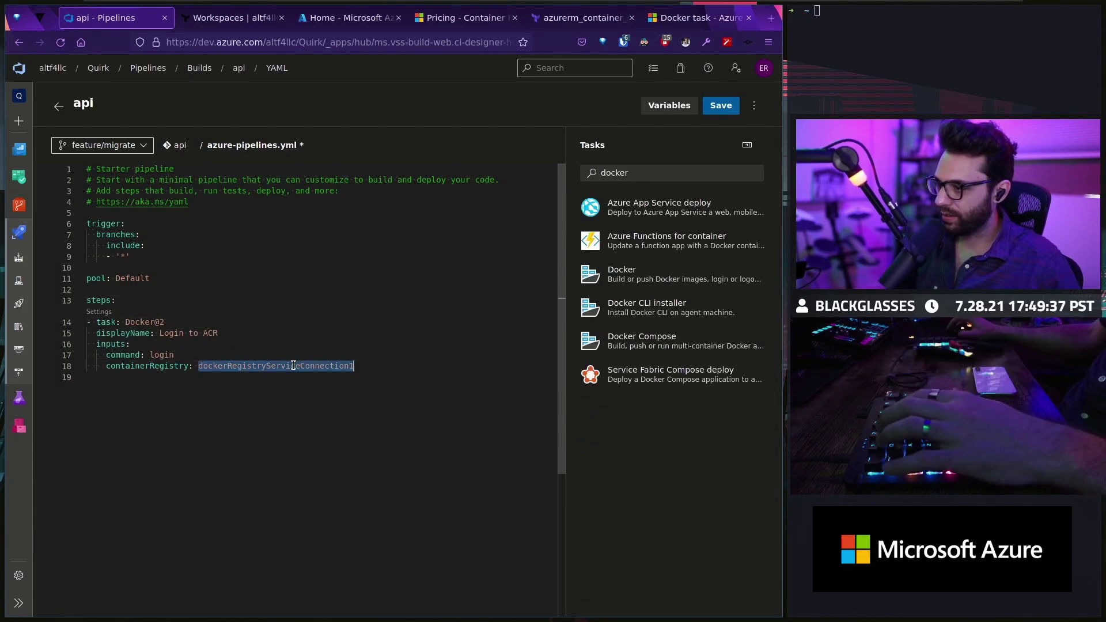
text(quirkdev)
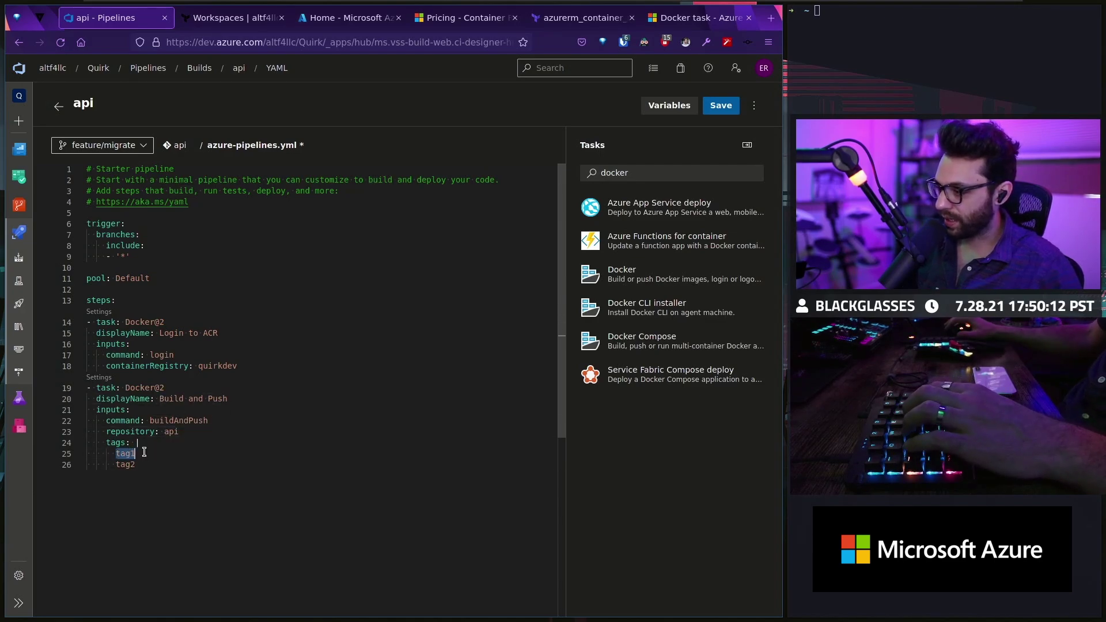
key(ctrl+f)
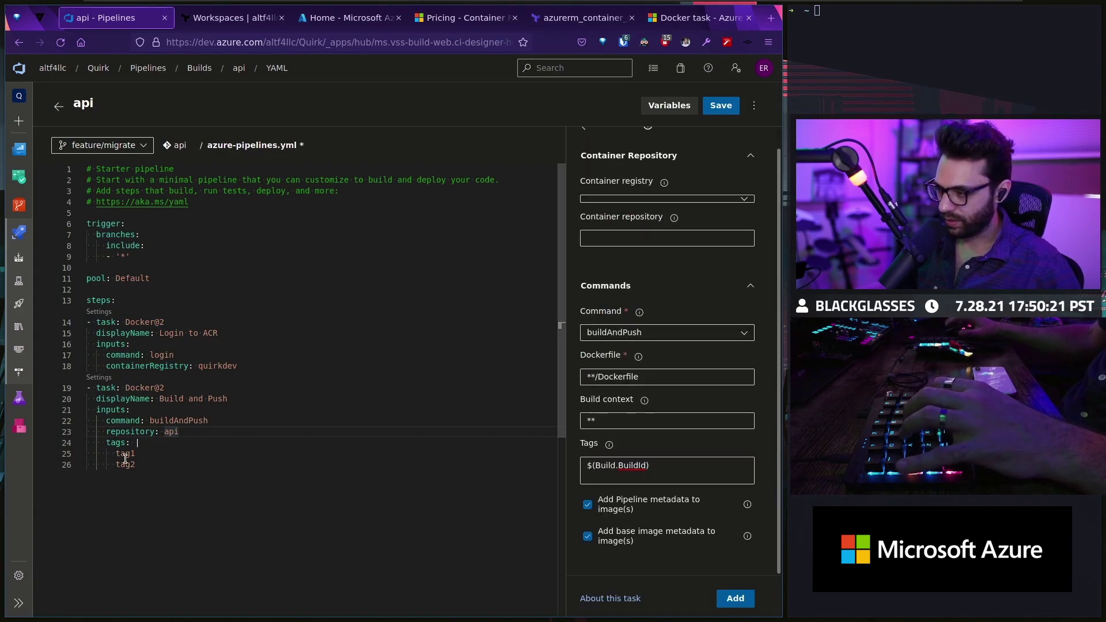
text($(Build.BuildId))
double_click(126, 464)
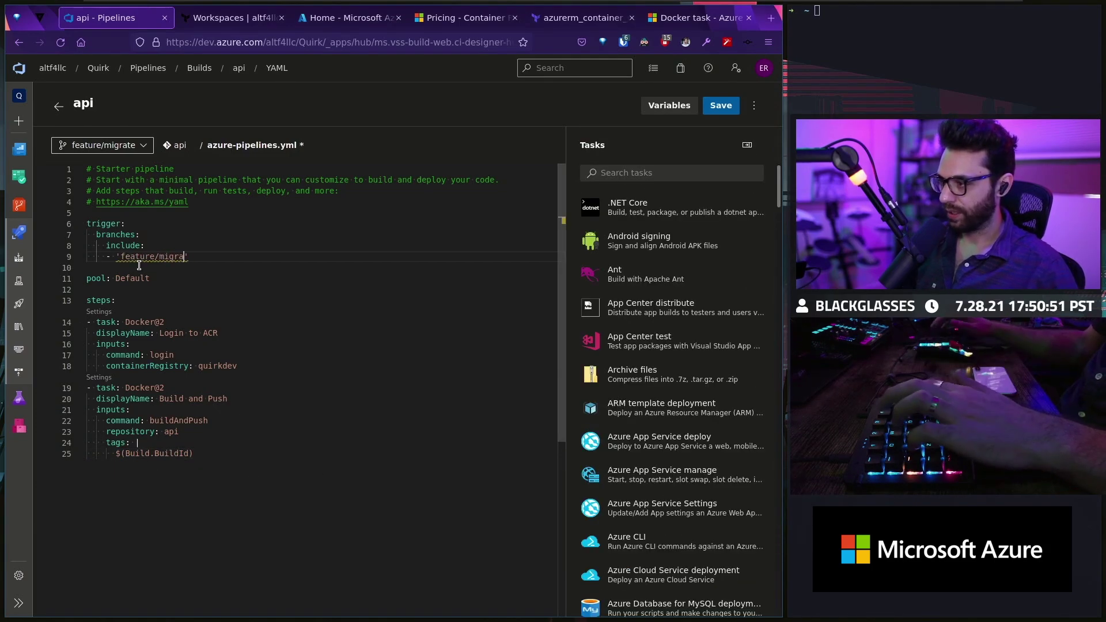
text(e)
click(152, 300)
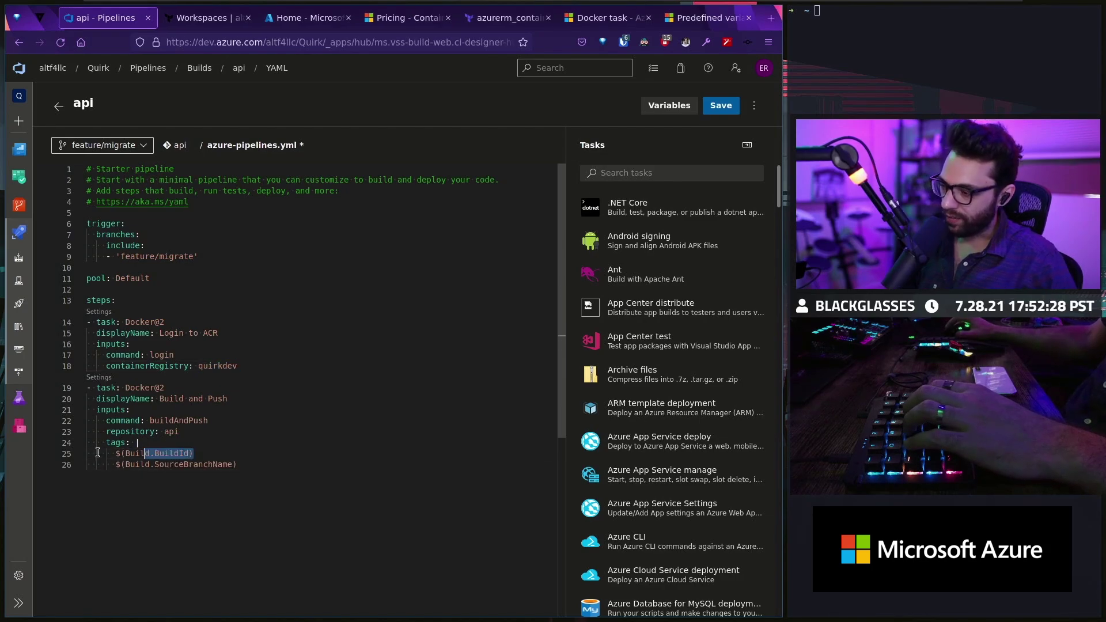
drag(97, 454, 160, 453)
click(173, 465)
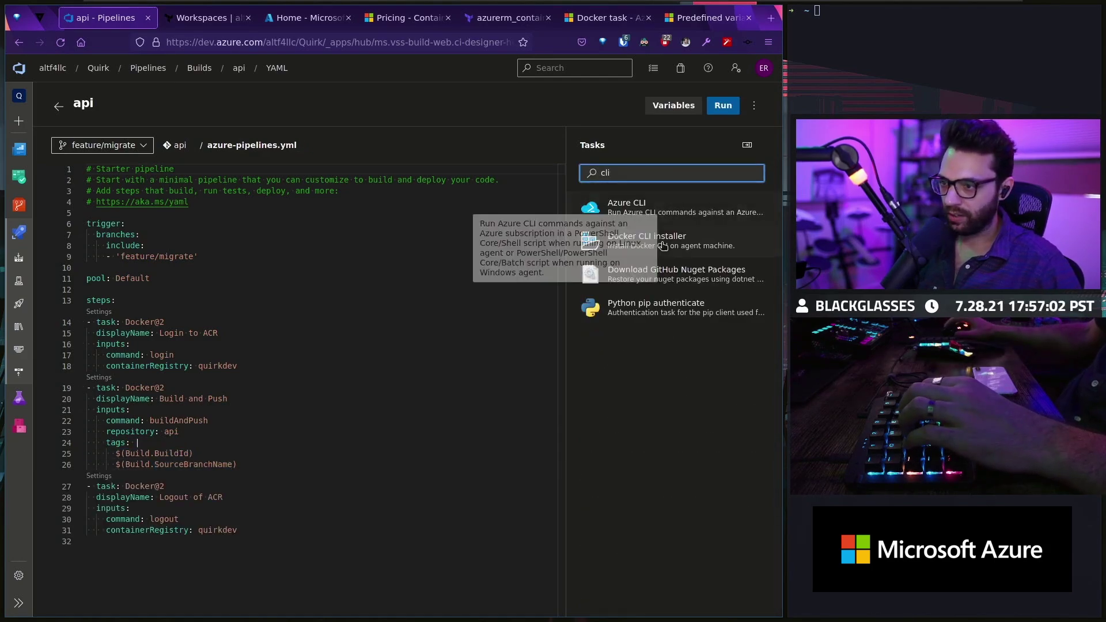
Check the local docker version, then insert a Docker CLI installer step for 20.10.7-ce
click(647, 239)
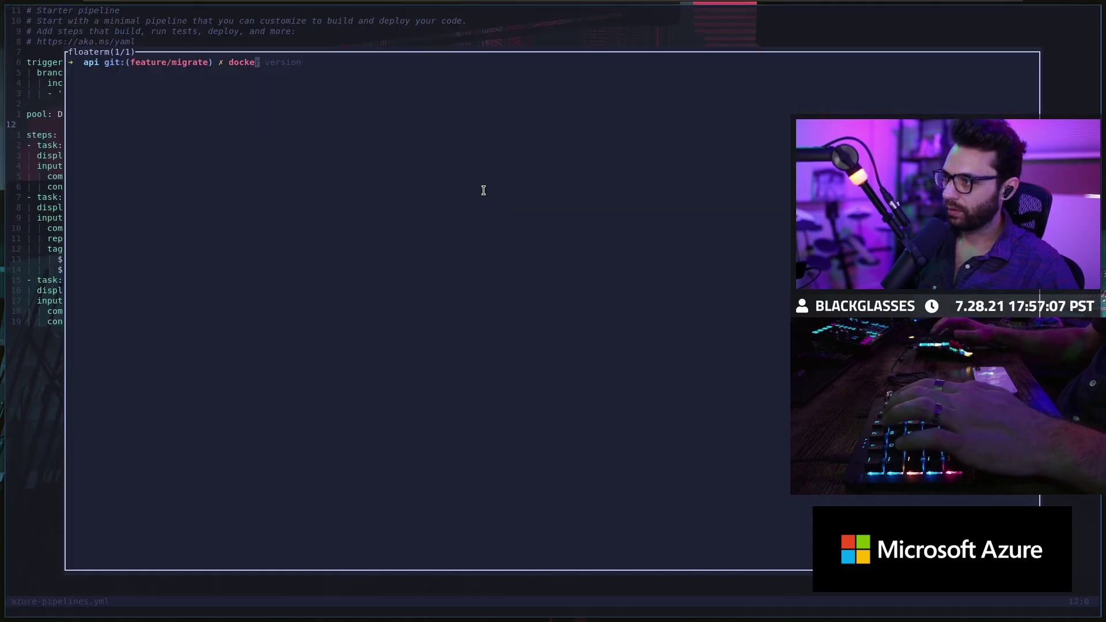
text(r version)
key(Return)
text(exit)
key(Return)
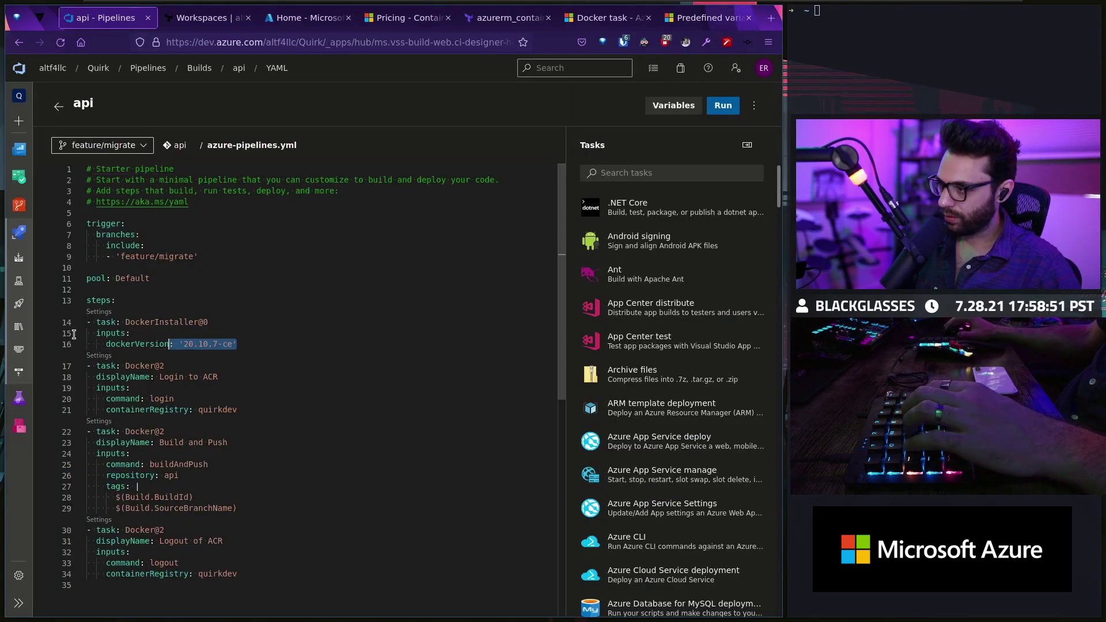
key(Return)
text(- )
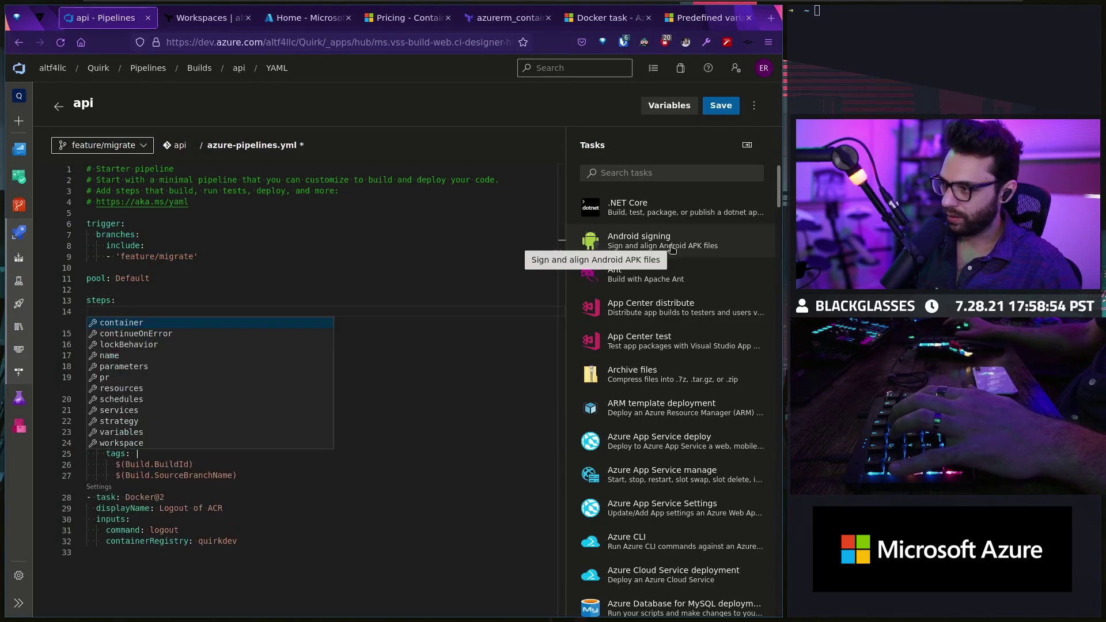
text(t)
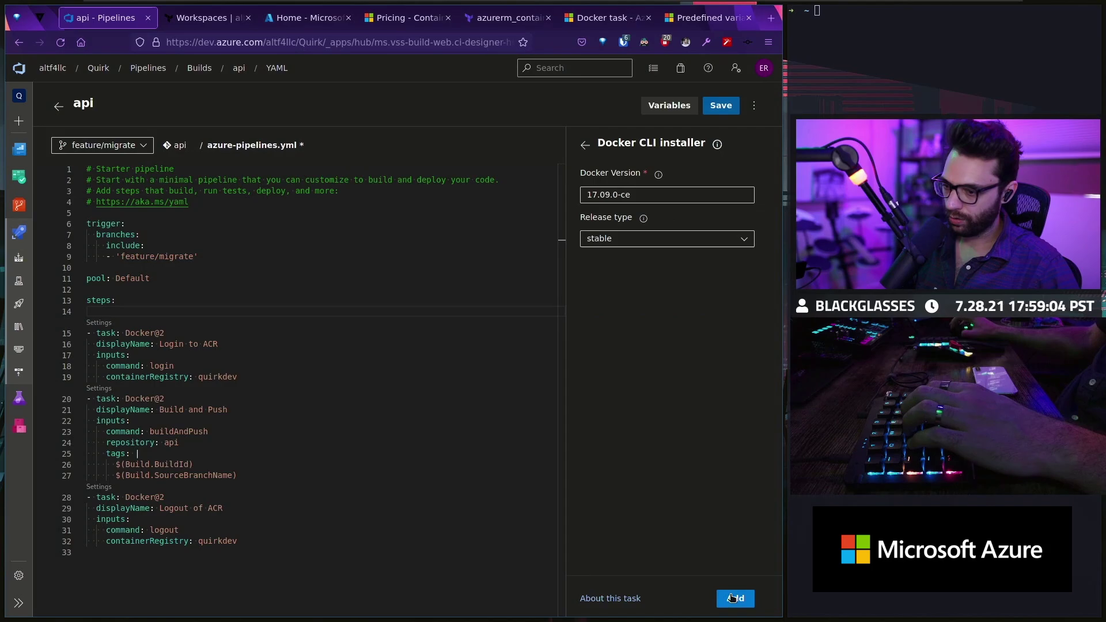
click(733, 598)
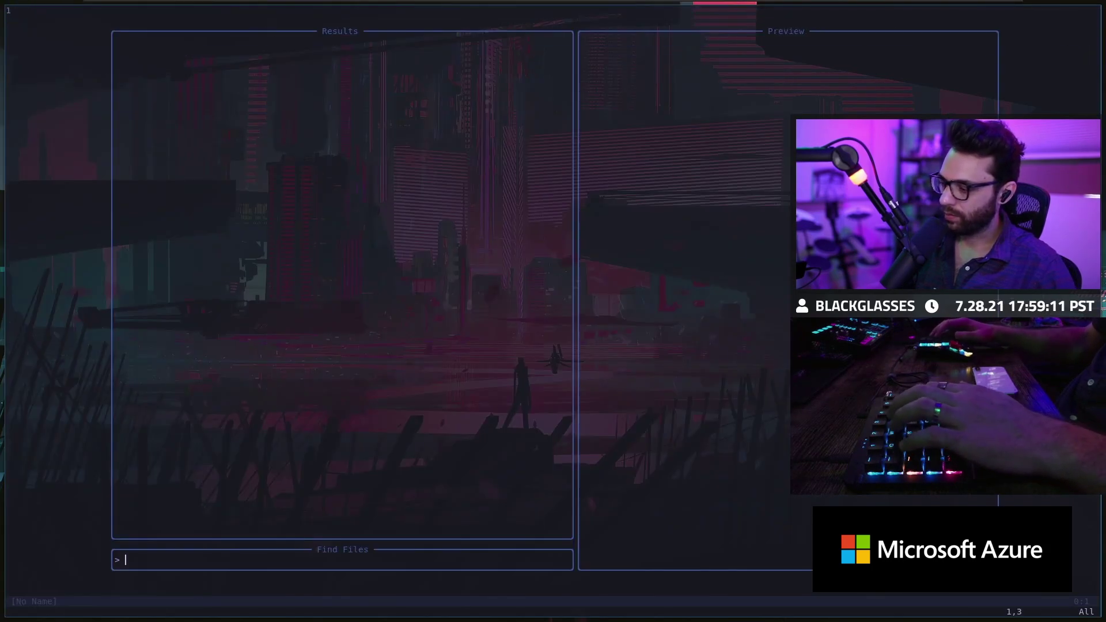
key(space)
key(f)
key(f)
Delete the duplicate DockerInstaller block from azure-pipelines.yml and save it with :w
key(Return)
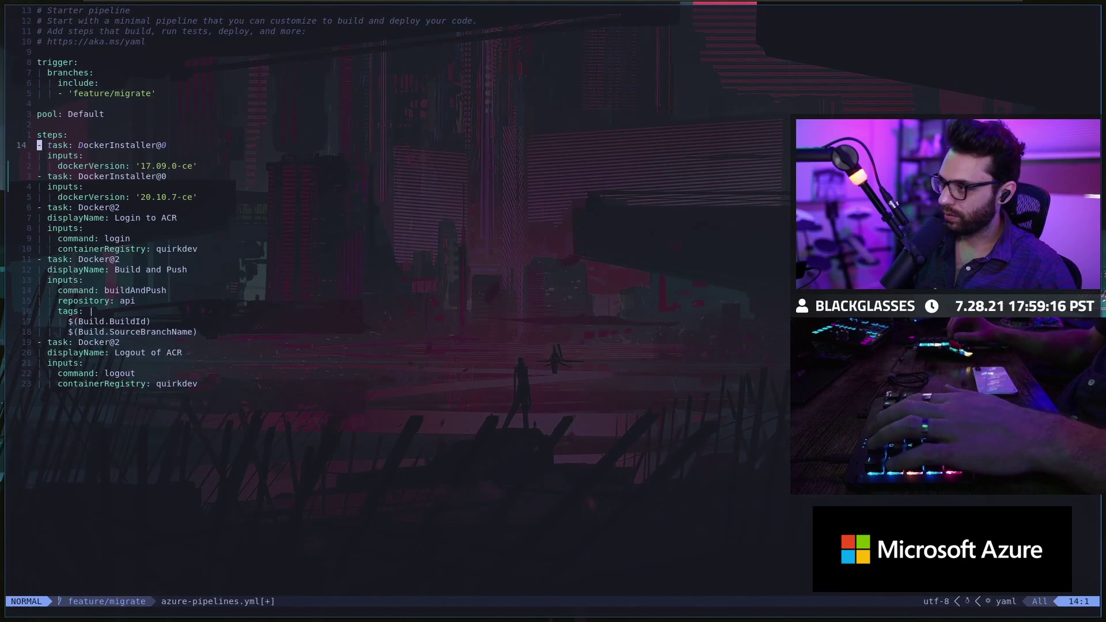
key(3)
key(j)
key(3)
key(d)
key(d)
key(colon)
key(w)
key(Return)
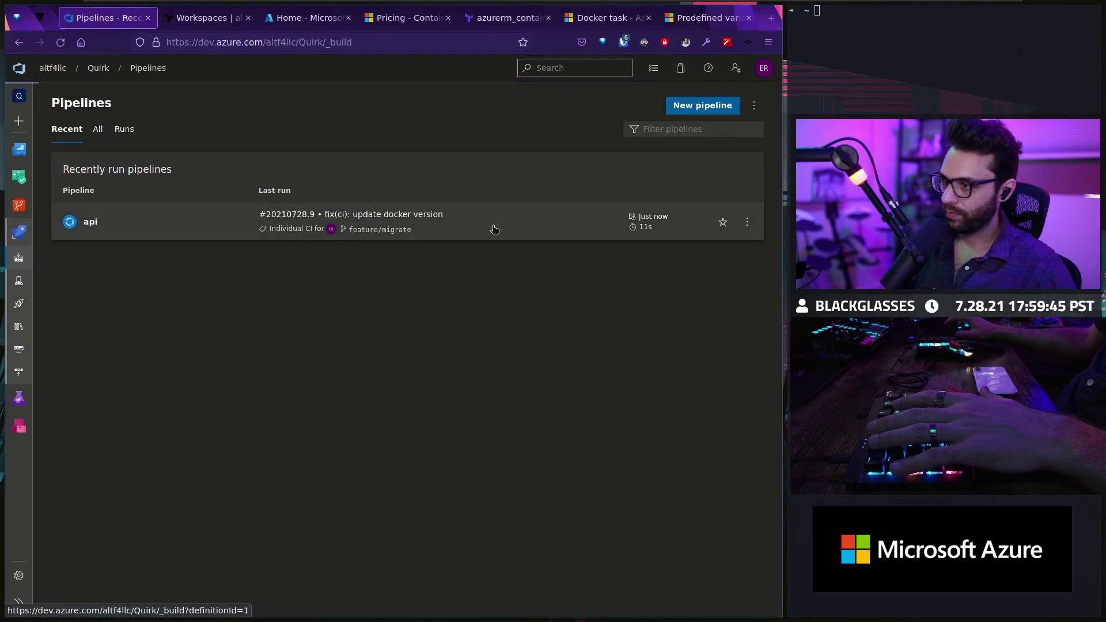
key(super+2)
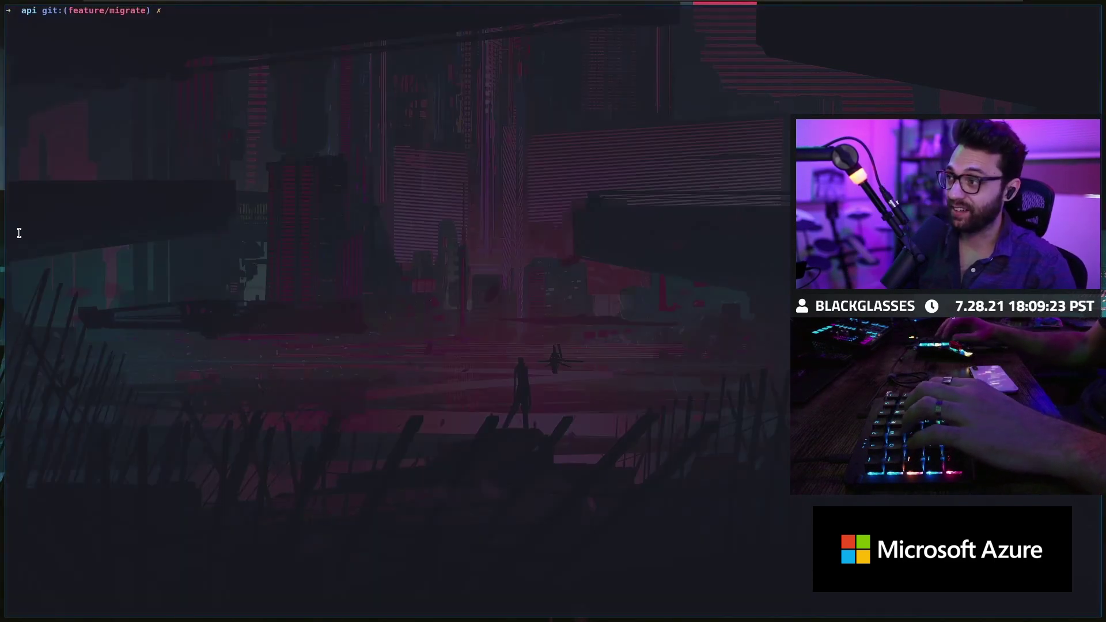
text(vim)
Remove the FROM base_transpile line from the local Dockerfile and save it
key(ctrl+p)
text(dock)
key(Return)
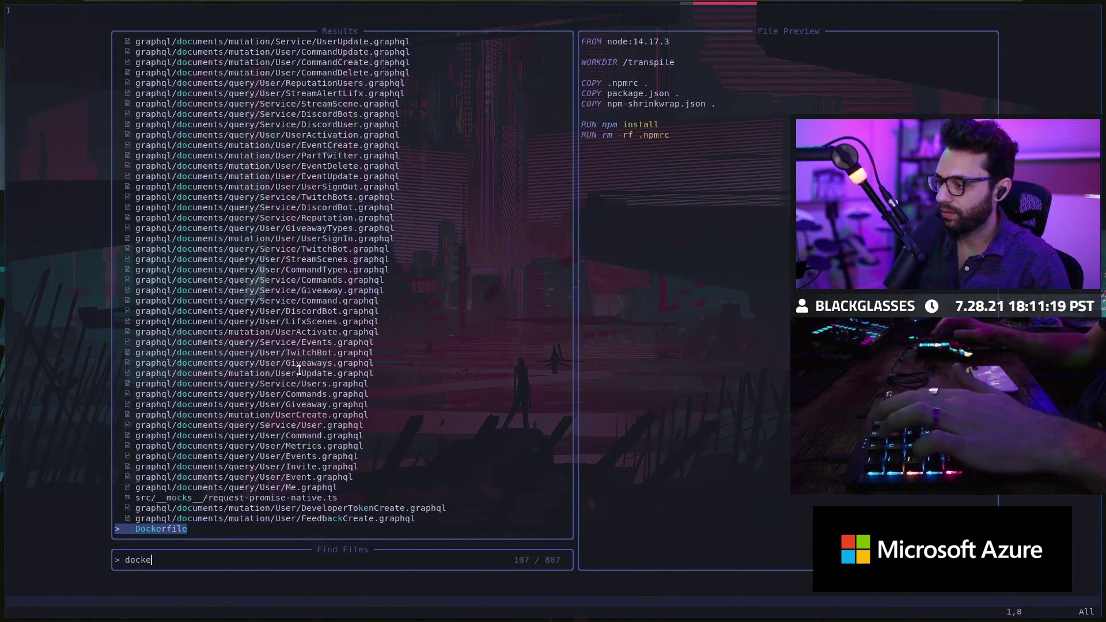
key(Return)
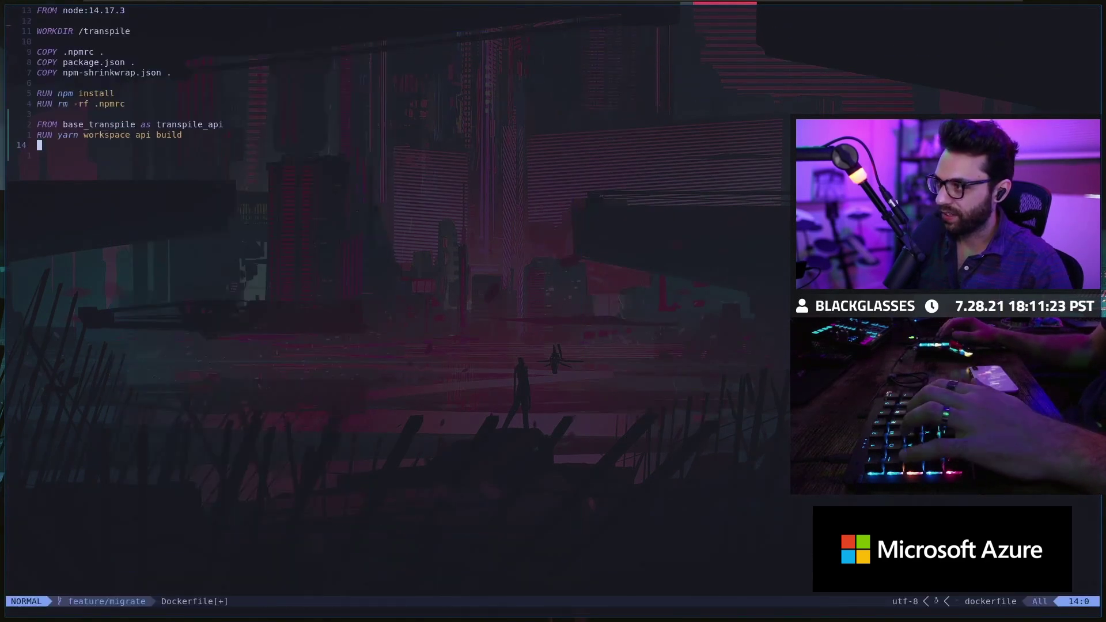
key(k)
key(d)
key(d)
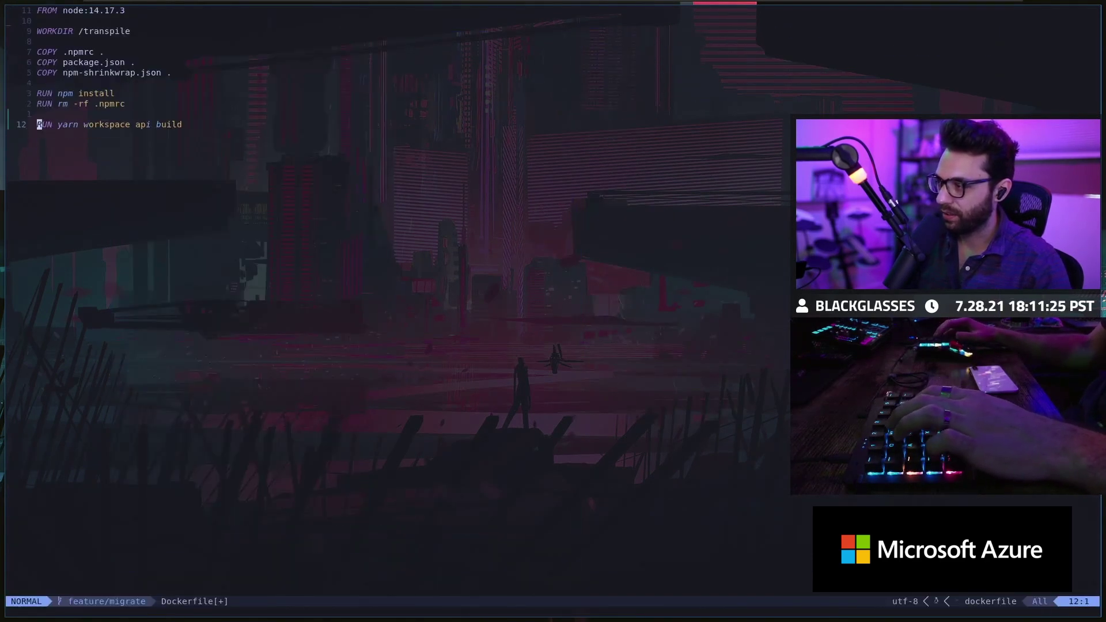
text(kdd:w)
key(Return)
Copy the api stage lines from the GitLab Dockerfile into the local Dockerfile
key(alt+Tab)
scroll(433, 346, up, 2)
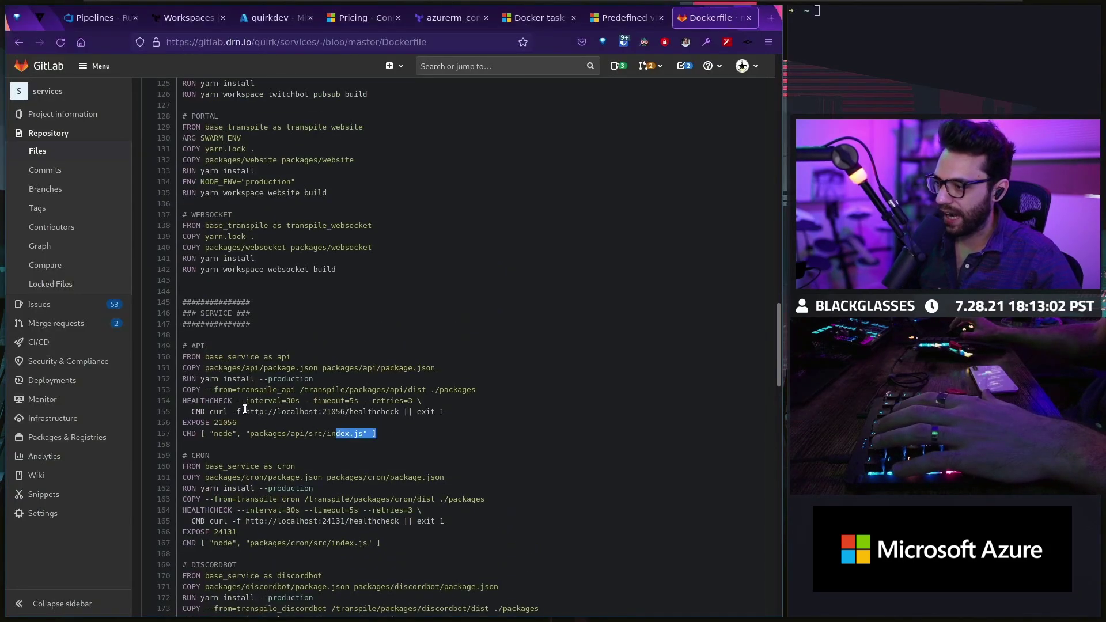
drag(377, 434, 184, 357)
right_click(226, 359)
click(260, 370)
key(alt+Tab)
key(o)
key(ctrl+shift+v)
key(Escape)
text(4Gdd)
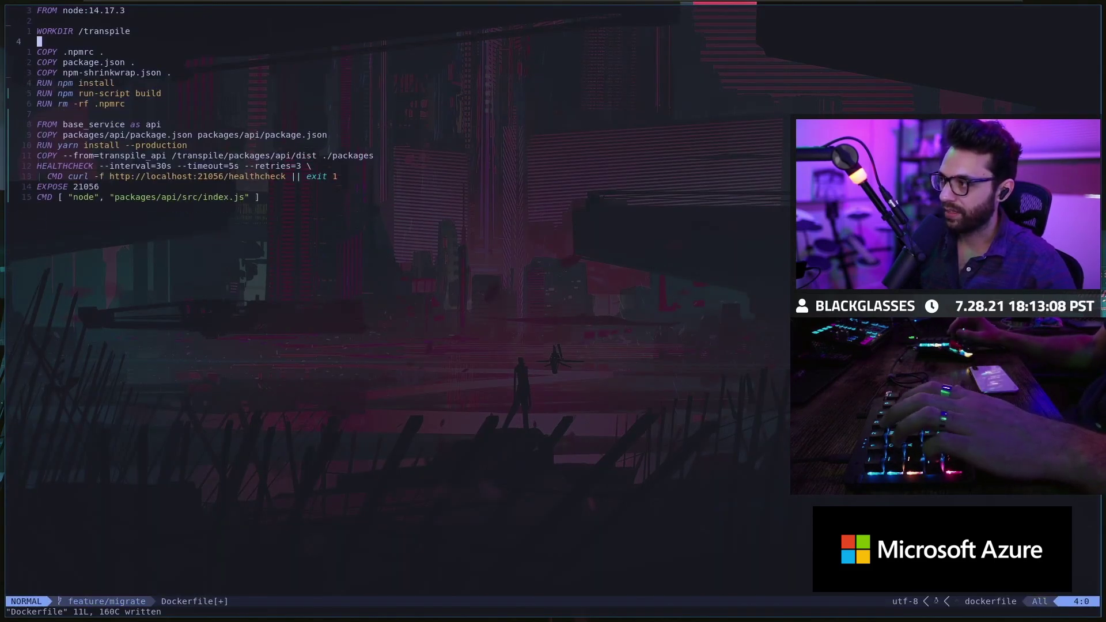
text(ddG$:w)
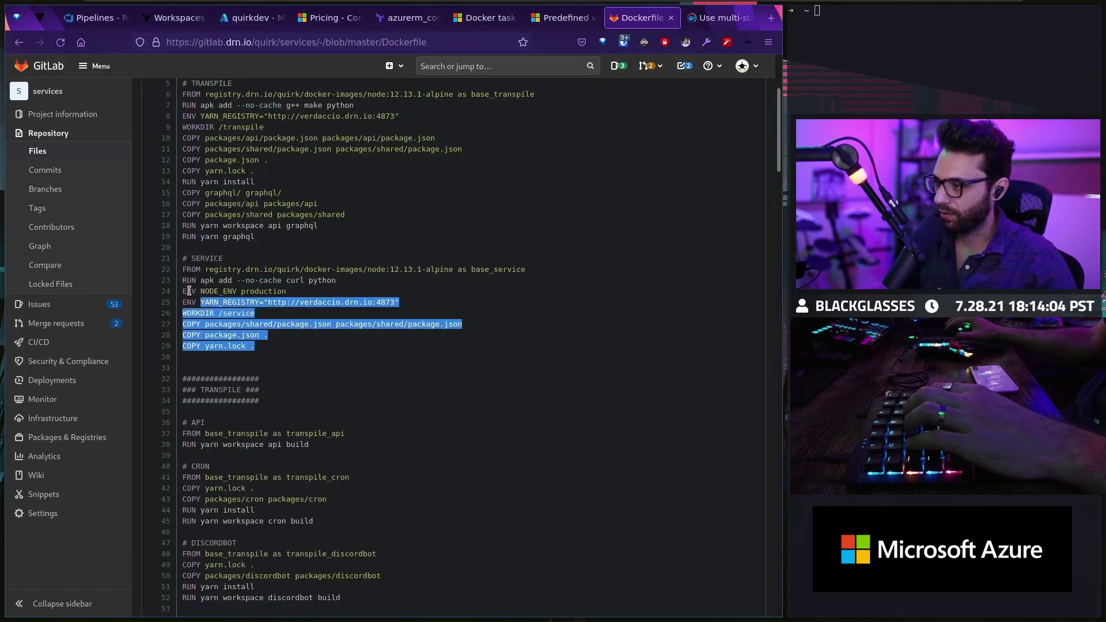
Paste the service block, delete the broken 'FROM as api' line, and rename the stage to service
key(o)
key(Escape)
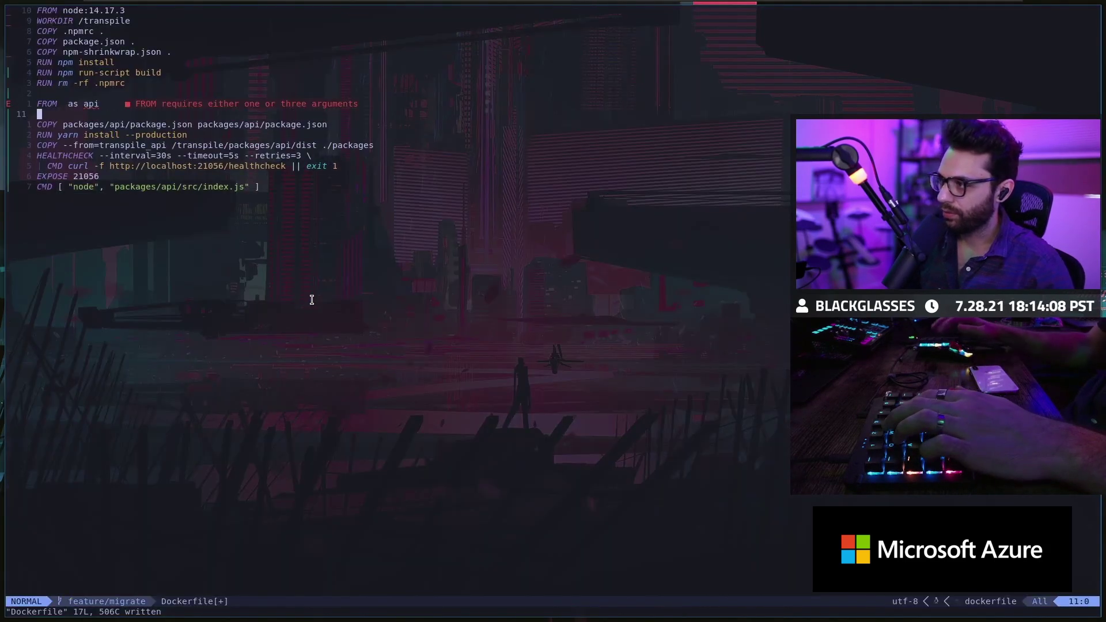
key(p)
key(k)
key(k)
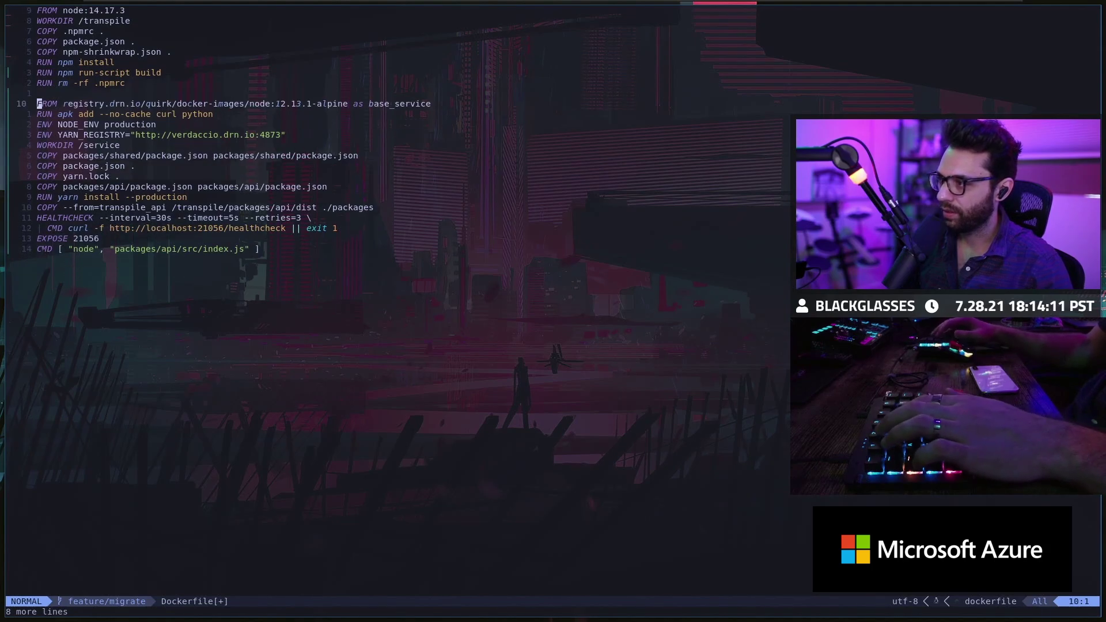
key(d)
key(d)
key(d)
key(w)
key(w)
key(w)
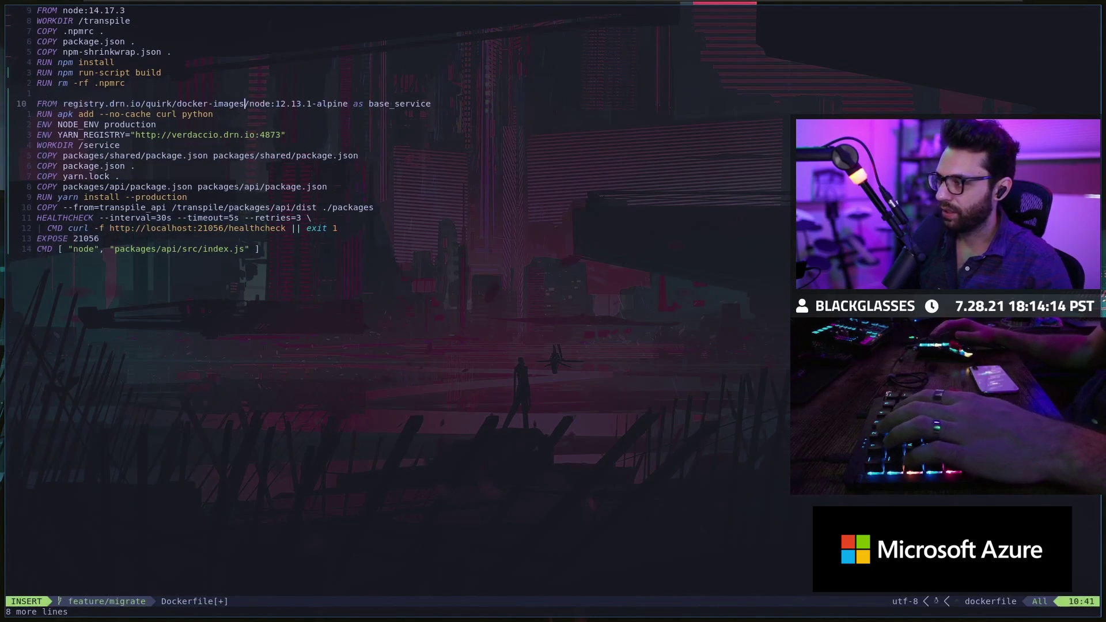
text(0wdt n)
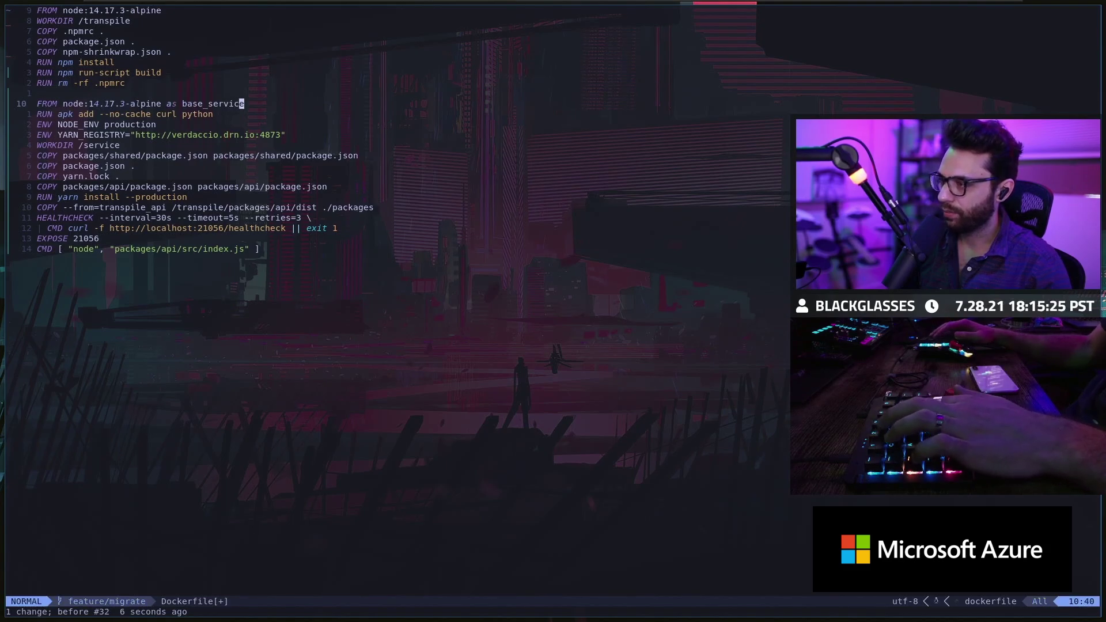
text(cwservice)
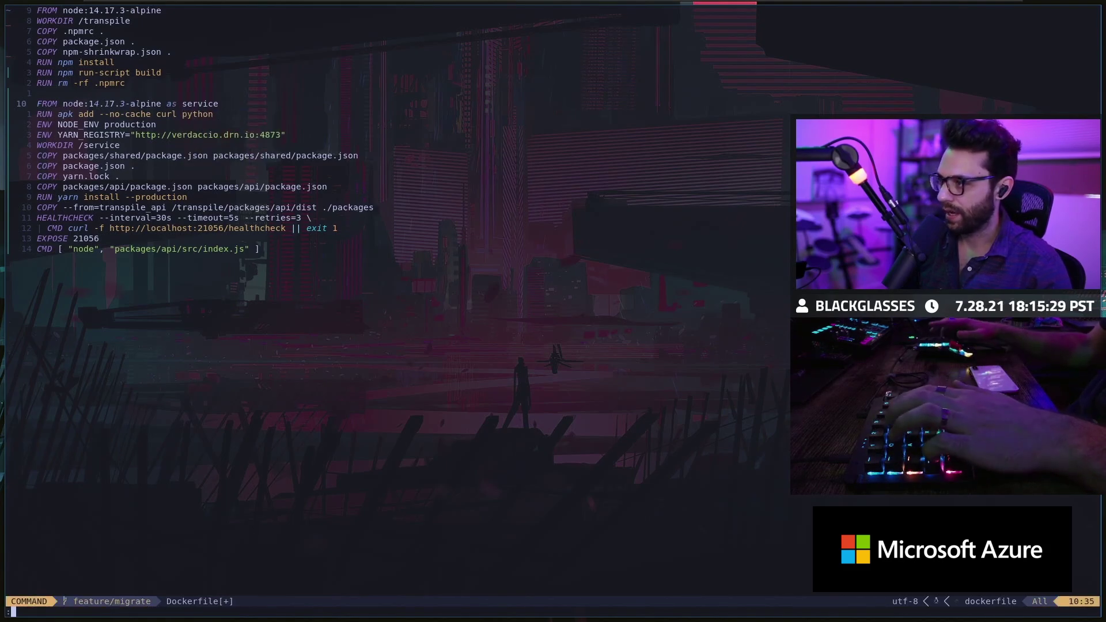
key(Escape)
key(ctrl+s)
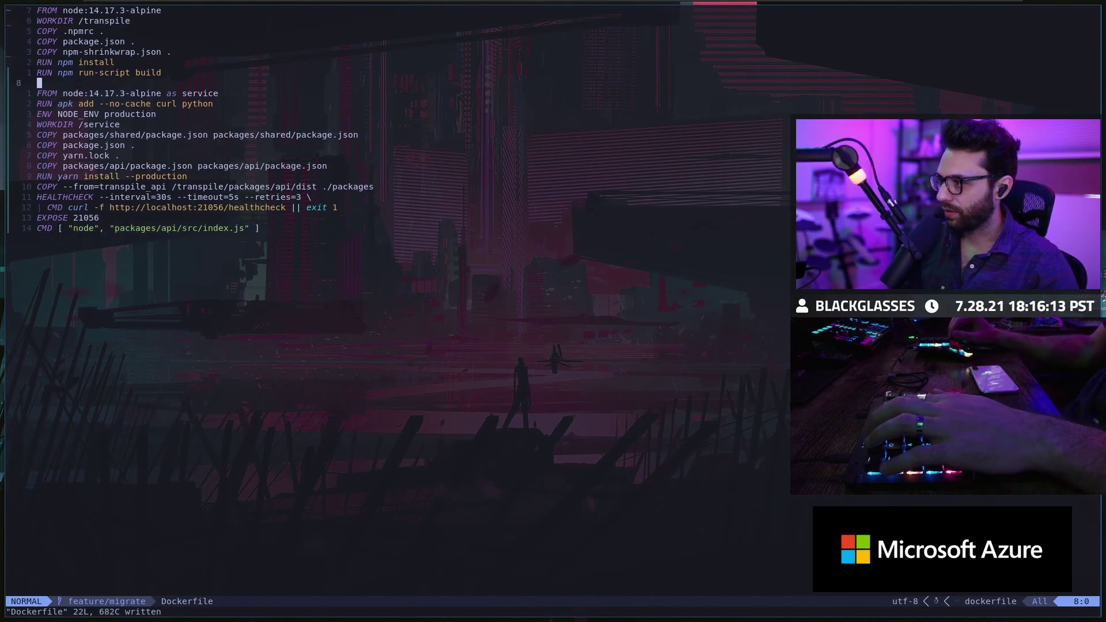
Make the copy lines use --from=0 with the path trimmed to /transpile/dist, then save
key(5j)
text(dd)
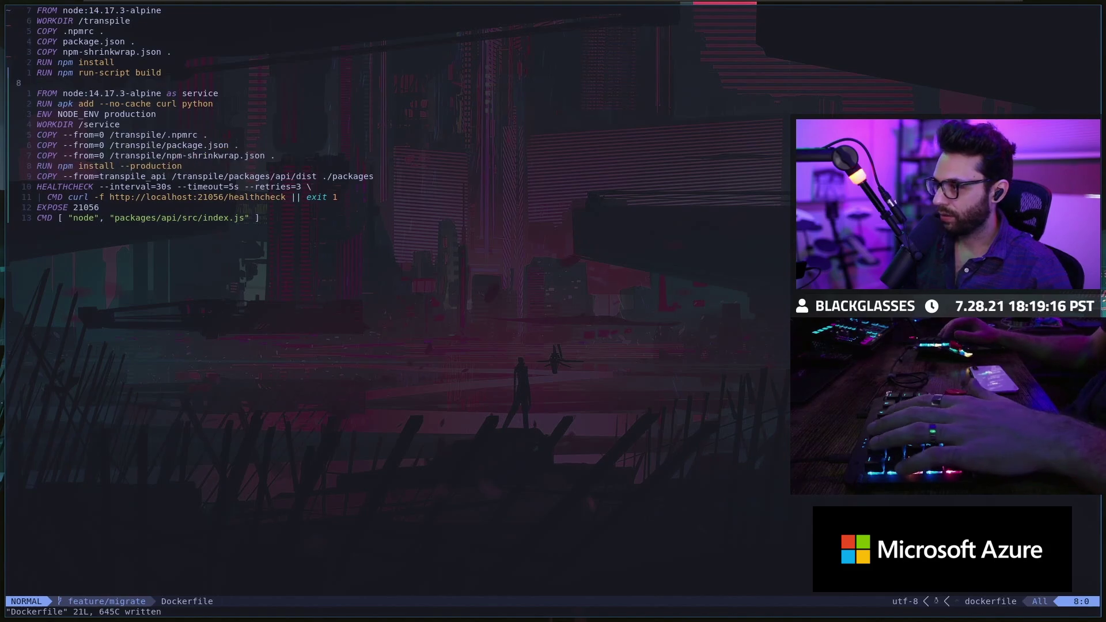
key(w)
key(w)
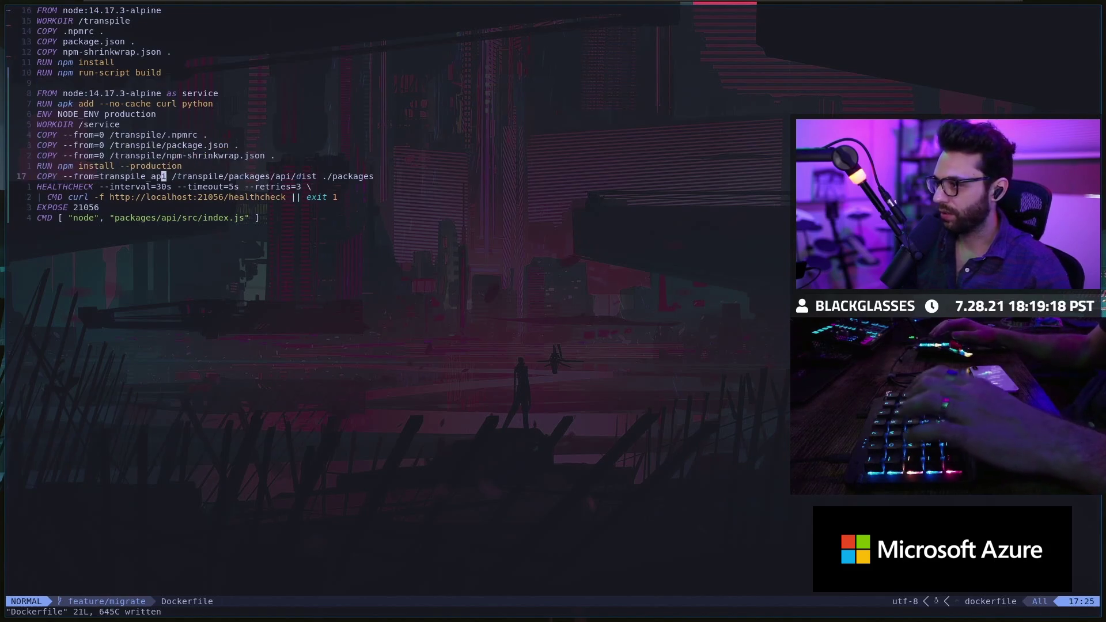
text(cw0)
key(Escape)
key(w)
key(w)
key(w)
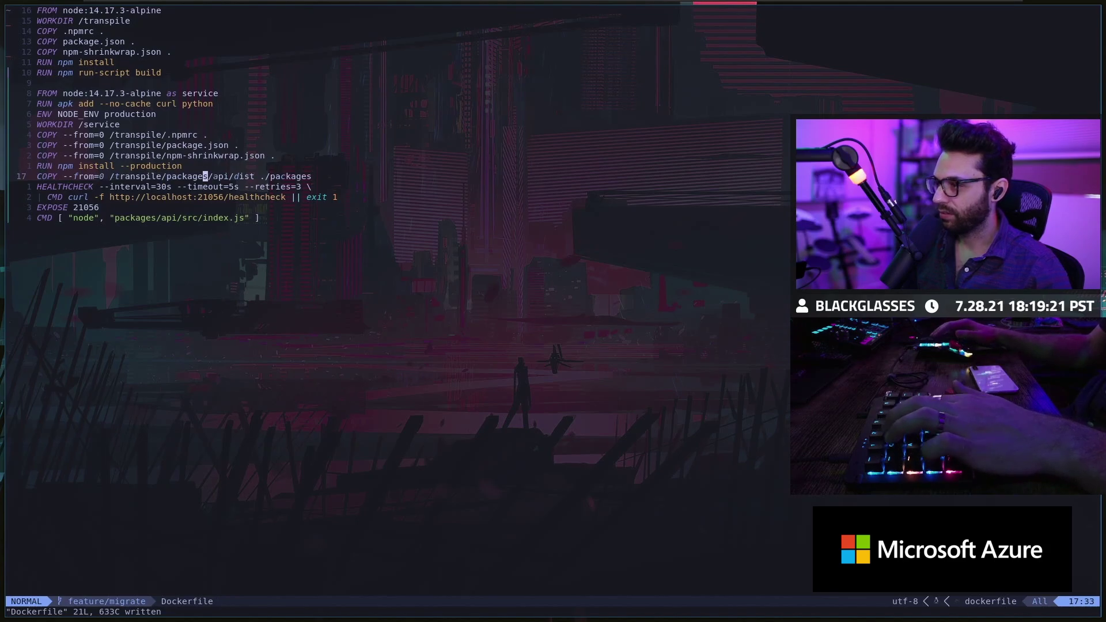
key(l)
key(s)
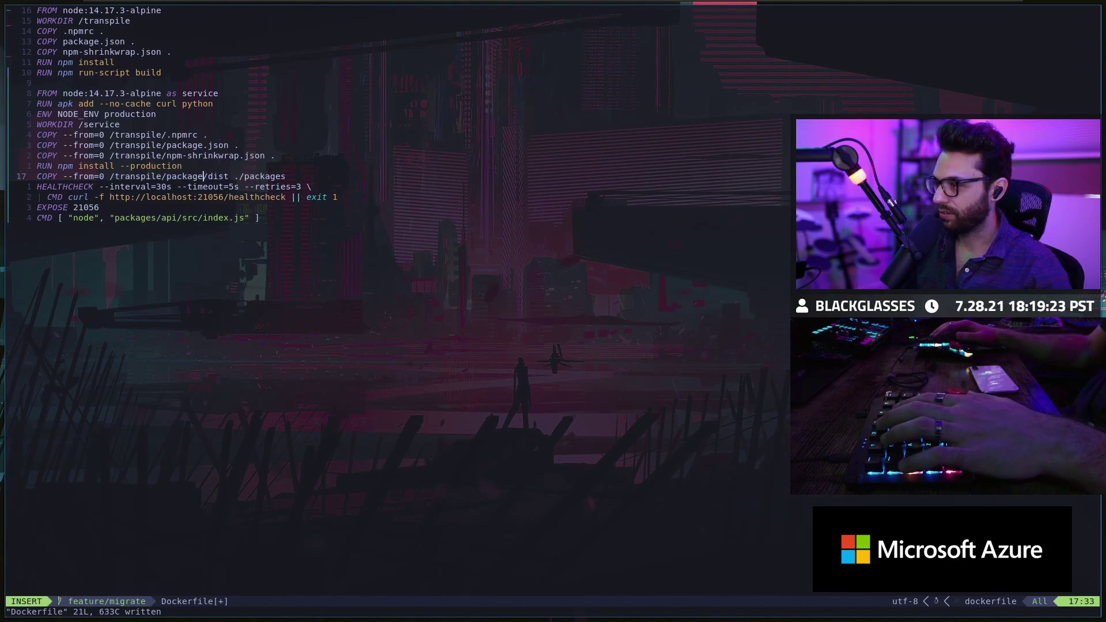
key(BackSpace)
key(BackSpace)
key(BackSpace)
key(Escape)
text($dT :w)
key(Return)
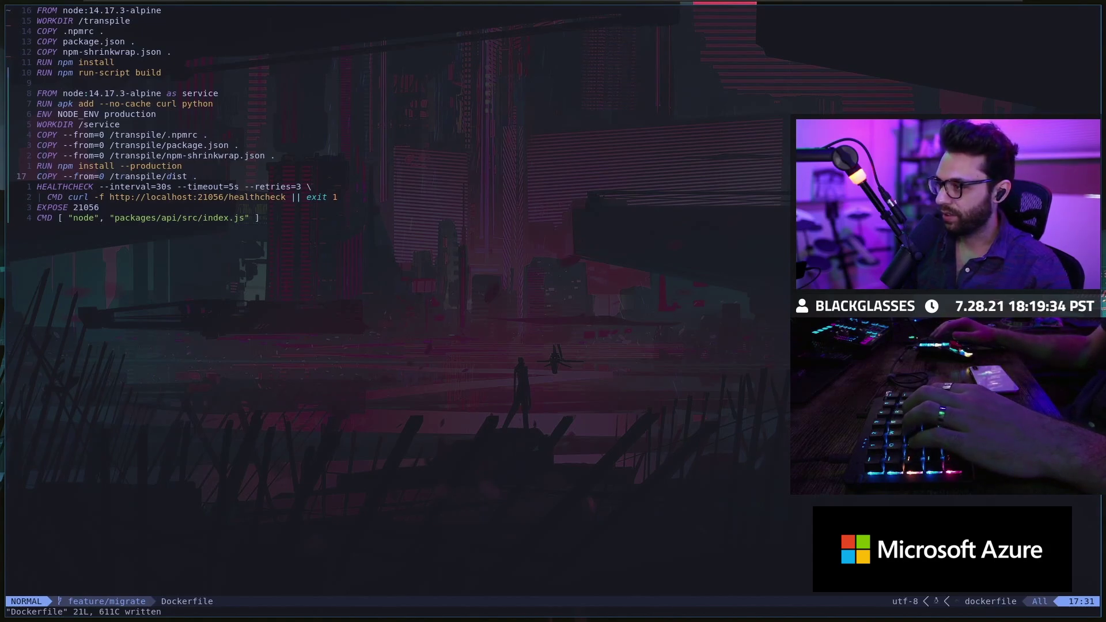
Change the CMD script path to ./dist/index.js and save the Dockerfile
key(i)
key(Escape)
text(d3f/)
text(idist/)
key(Escape)
text(bi./)
key(Escape)
text(:w)
key(Return)
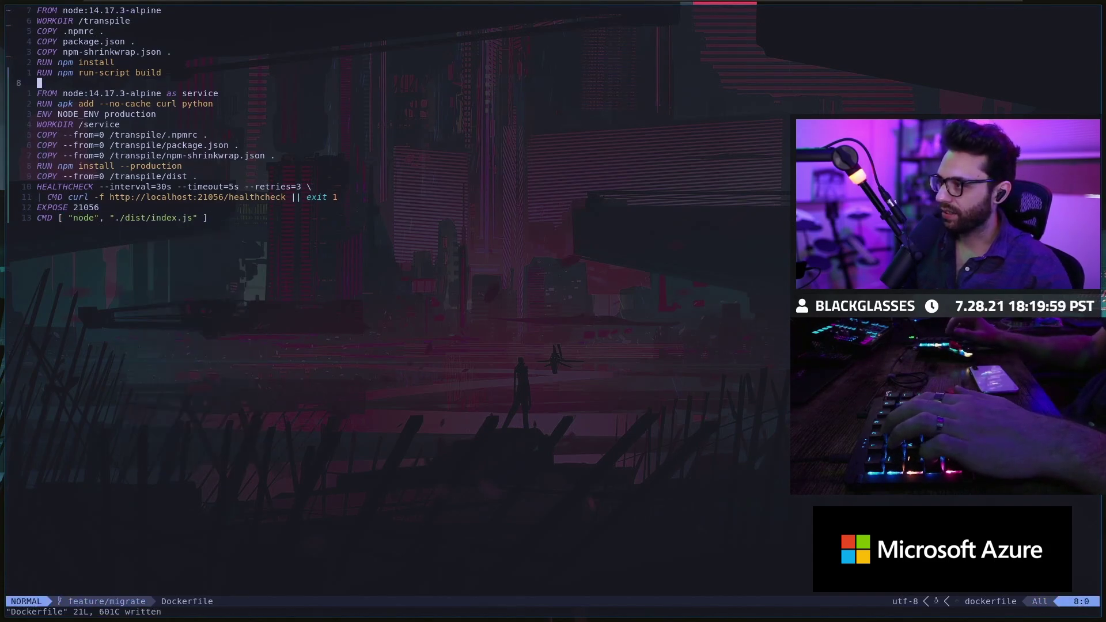
key(j)
key(j)
key(j)
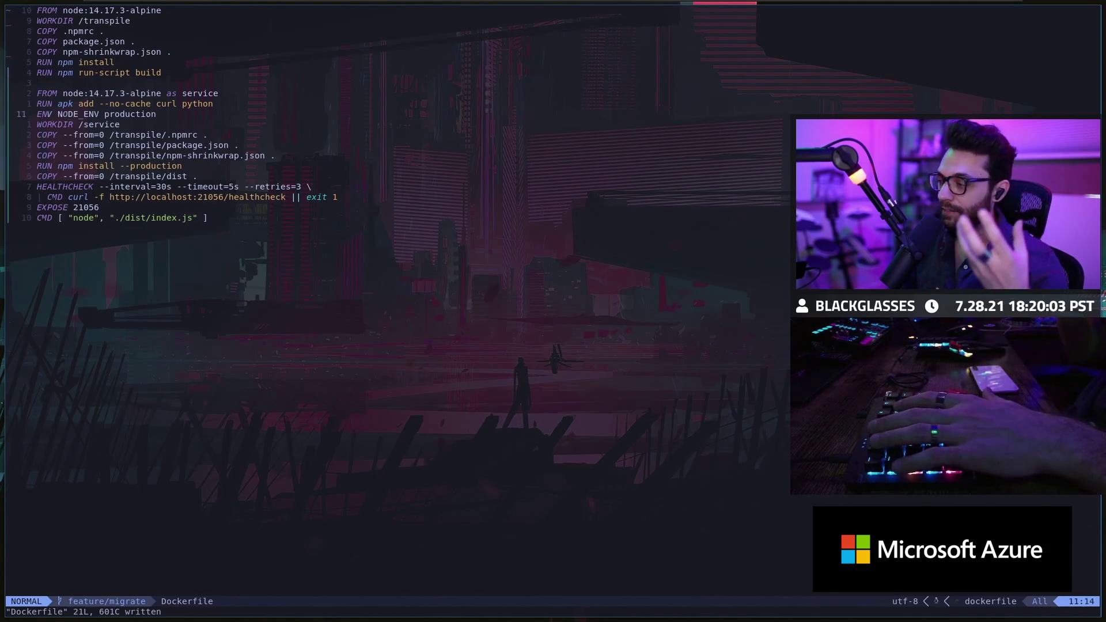
key(alt+Tab)
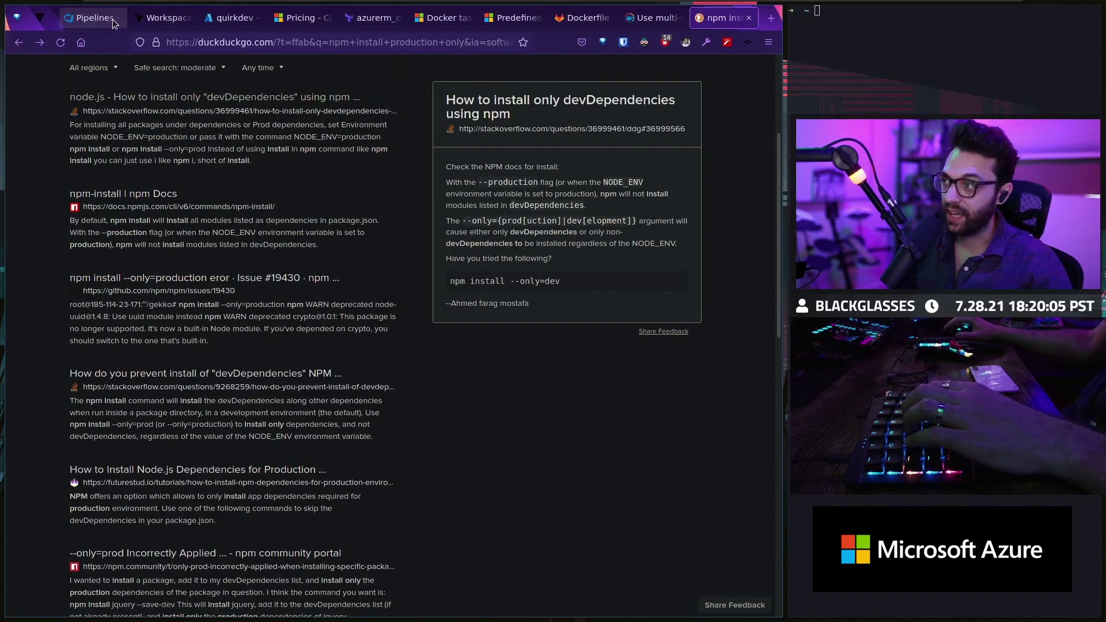
In the api pipeline, create a new variable and enter its name and value quirk-dev
key(ctrl+Page_Up)
key(ctrl+Page_Up)
key(ctrl+Page_Up)
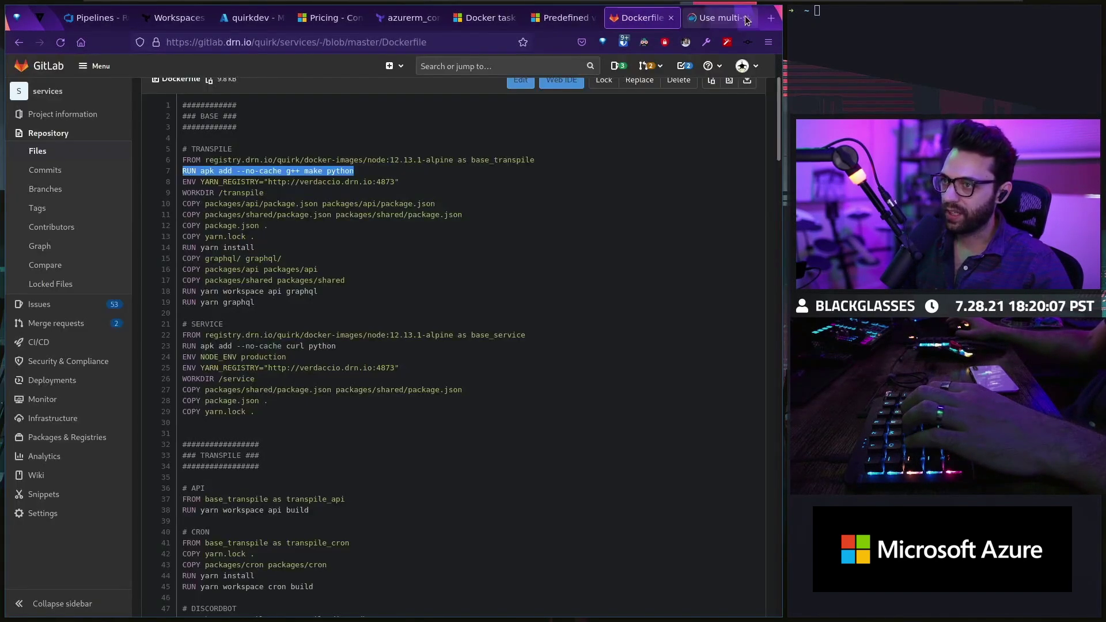
click(95, 17)
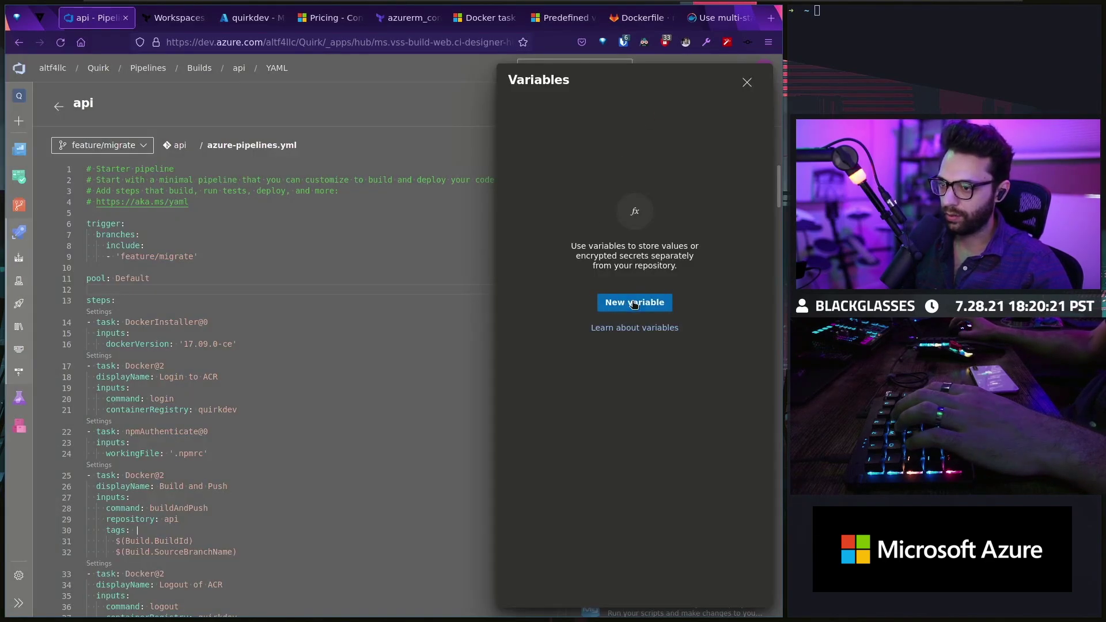
click(634, 302)
click(568, 127)
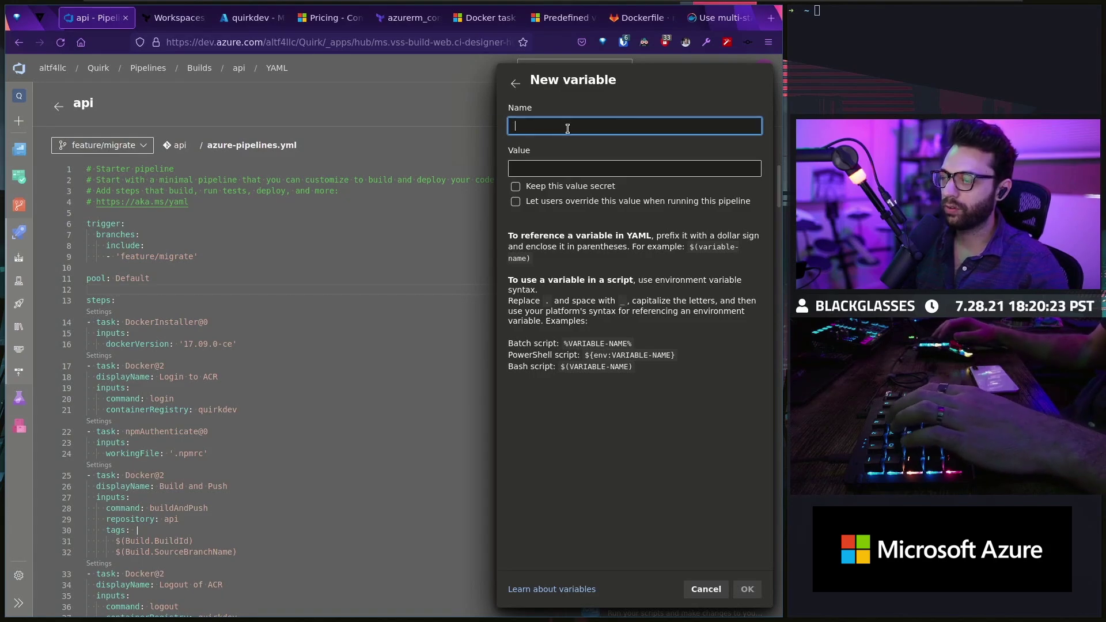
text(workspace)
key(Tab)
text(dev)
click(563, 201)
Rename the variable from TF_WORKSPACE to TERRAFORM_WORKSPACE by deleting the TF prefix
drag(584, 128, 493, 128)
double_click(590, 332)
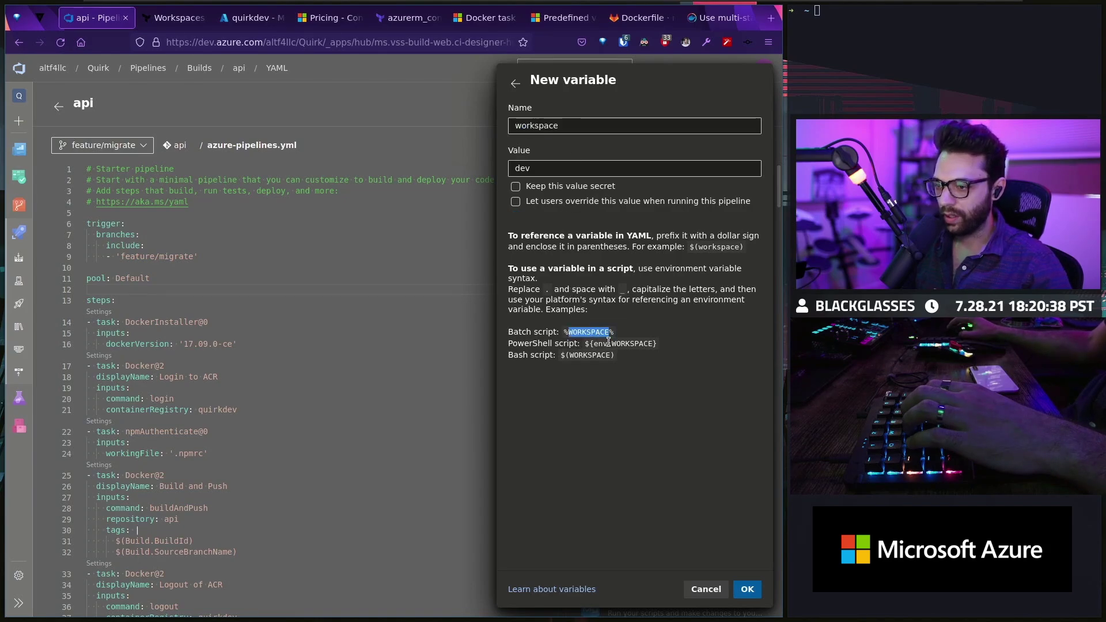
double_click(625, 344)
click(571, 126)
key(ctrl+a)
text(T)
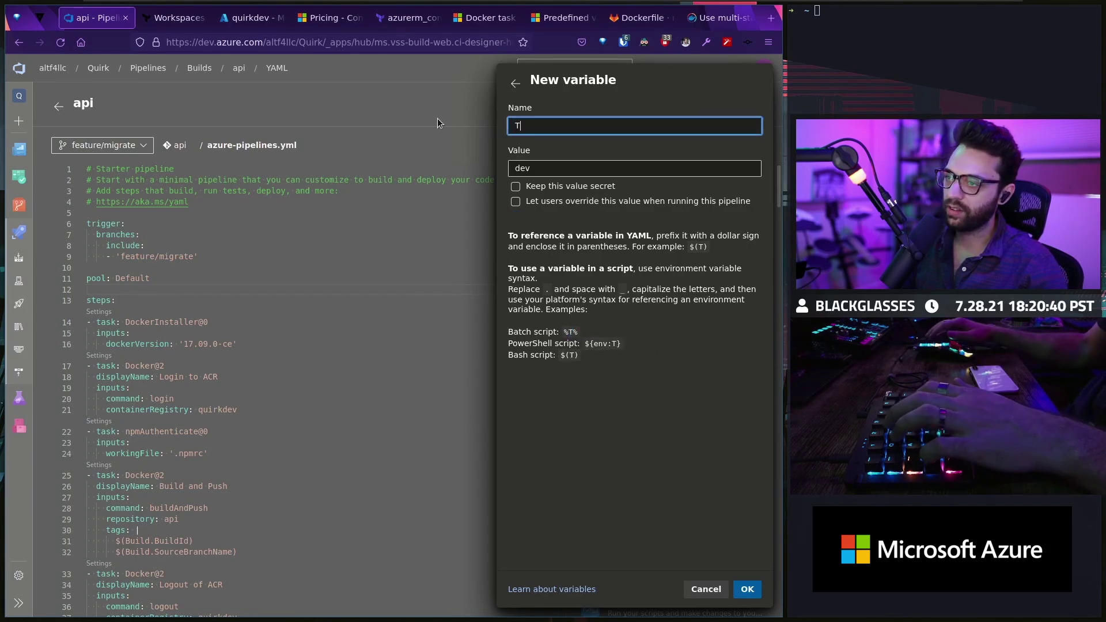
text(F_WORKSPACE)
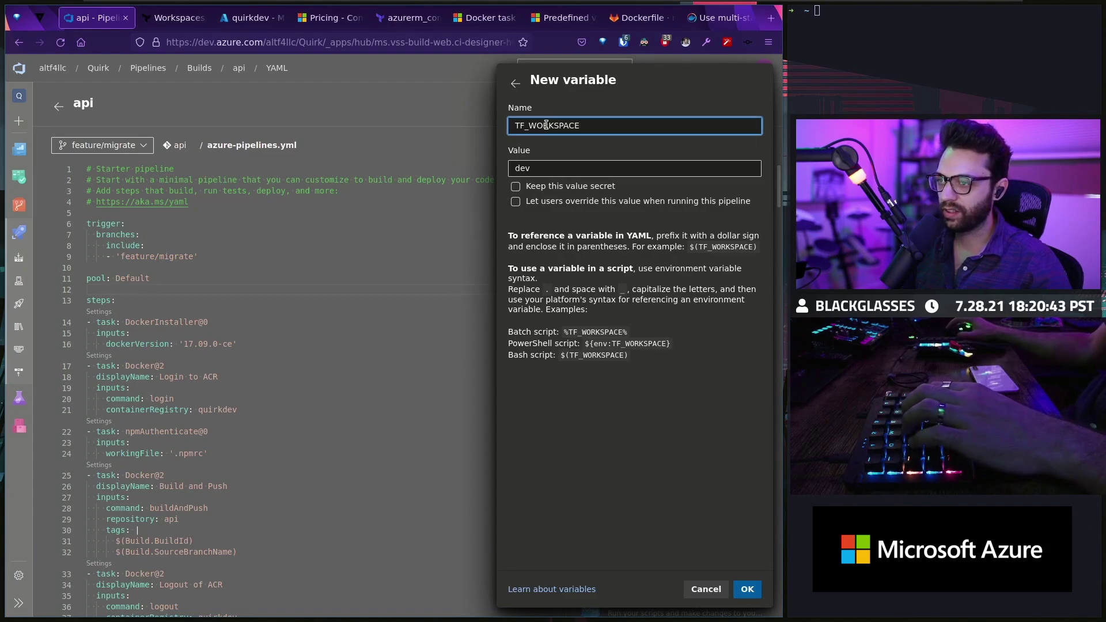
key(ctrl+a)
click(527, 125)
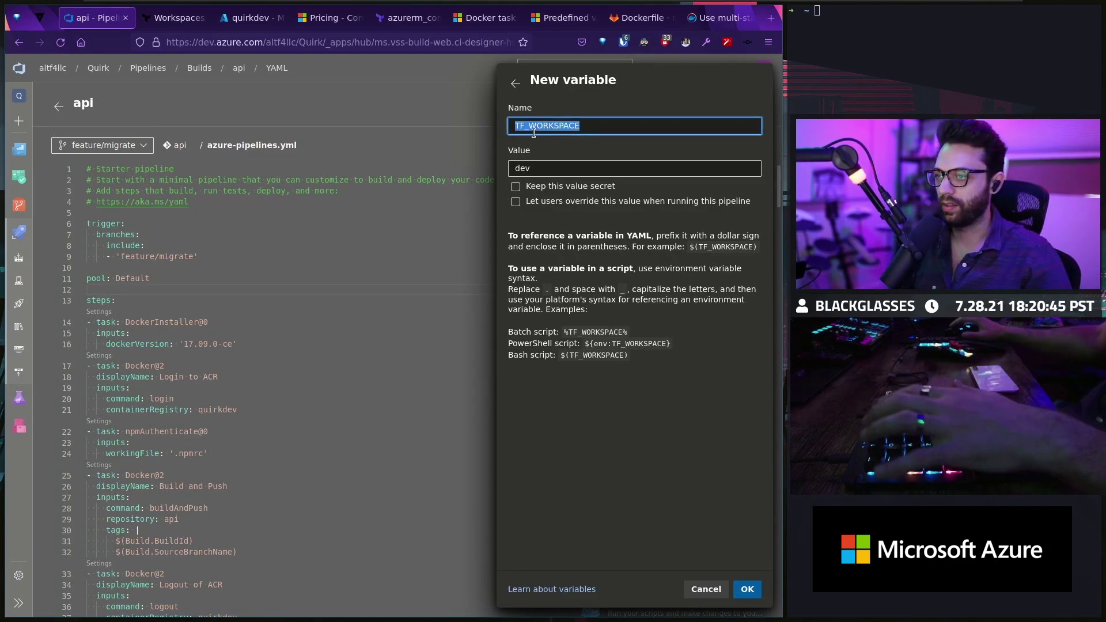
key(Delete)
key(Delete)
text(TERRAFORM)
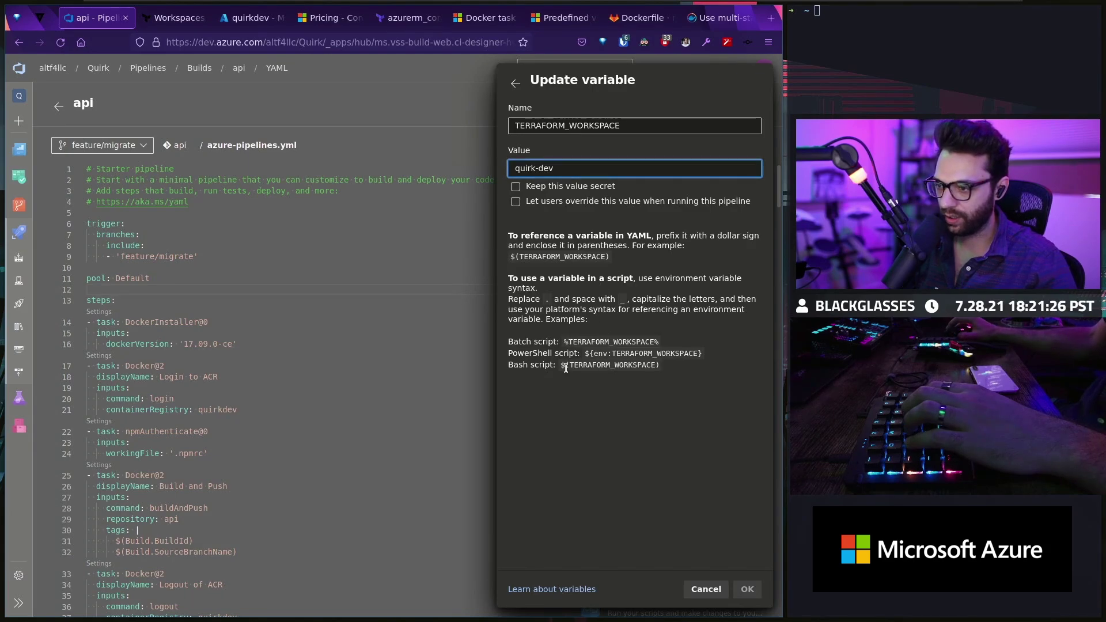
drag(510, 257, 601, 259)
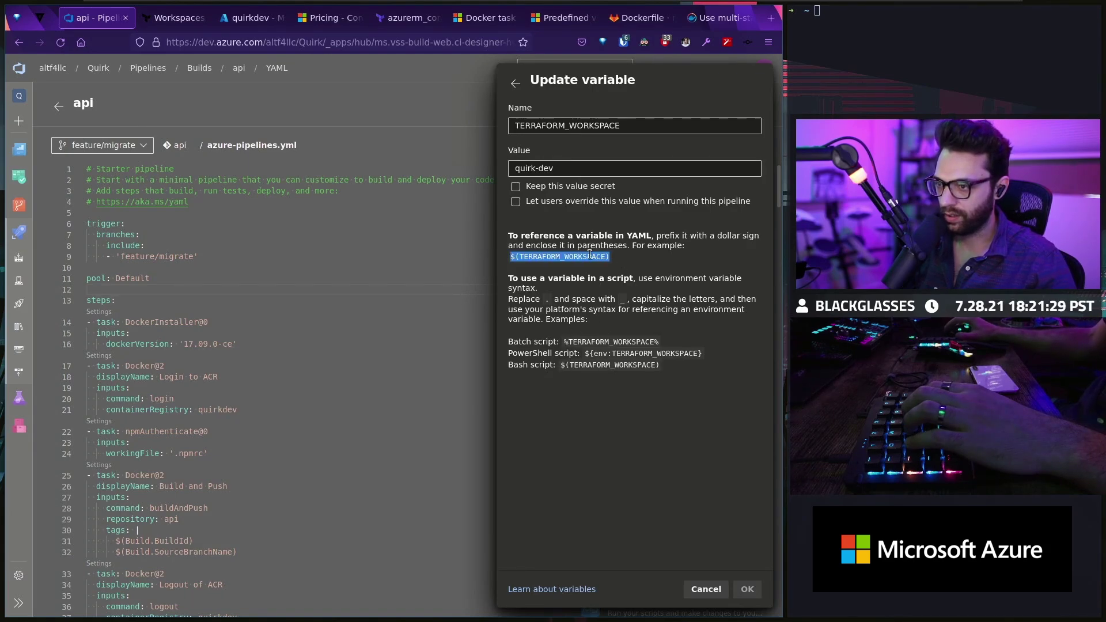
key(super+2)
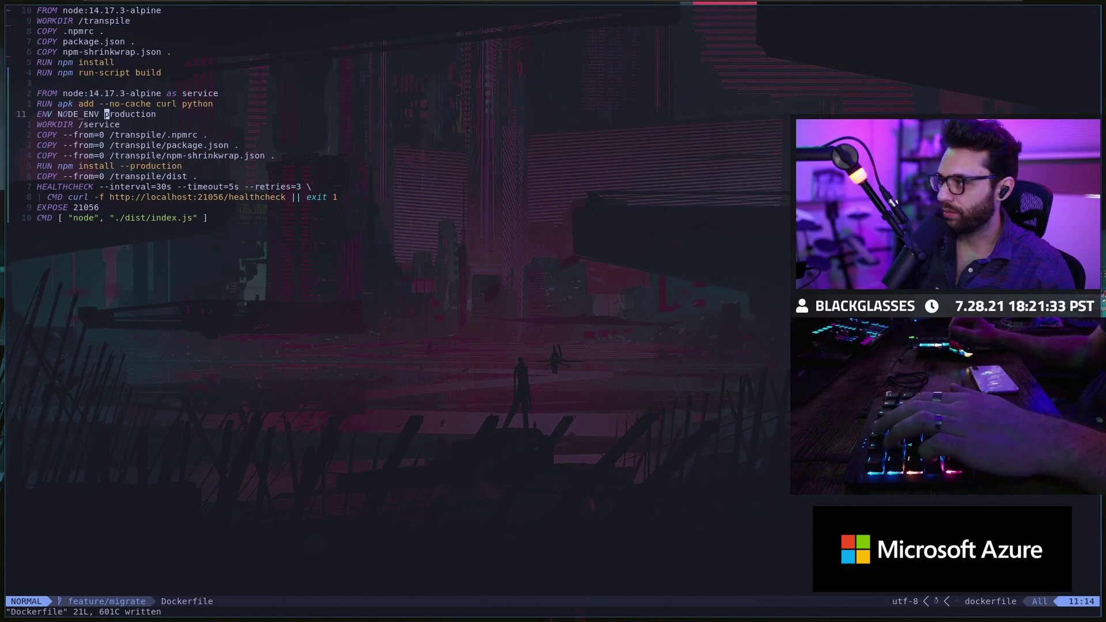
text(OARG )
text(TERRA)
text(_WORKSPACE)
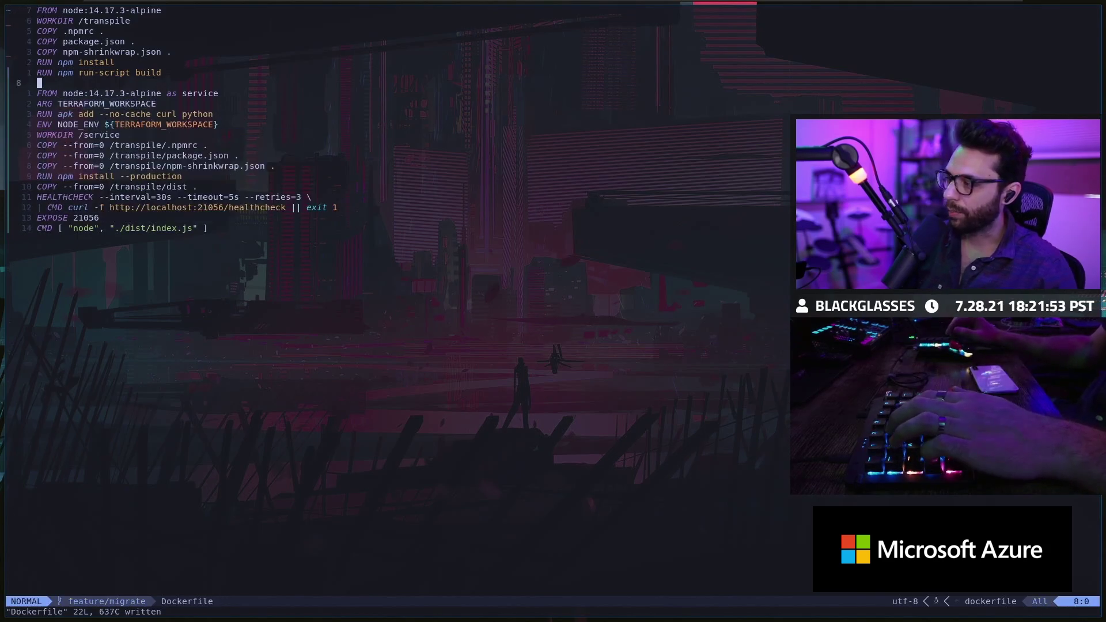
Add 'ARG TERRAFORM_WORKSPACE', set NODE_ENV to ${TERRAFORM_WORKSPACE}, and undo the scratch lines
key(j)
key(j)
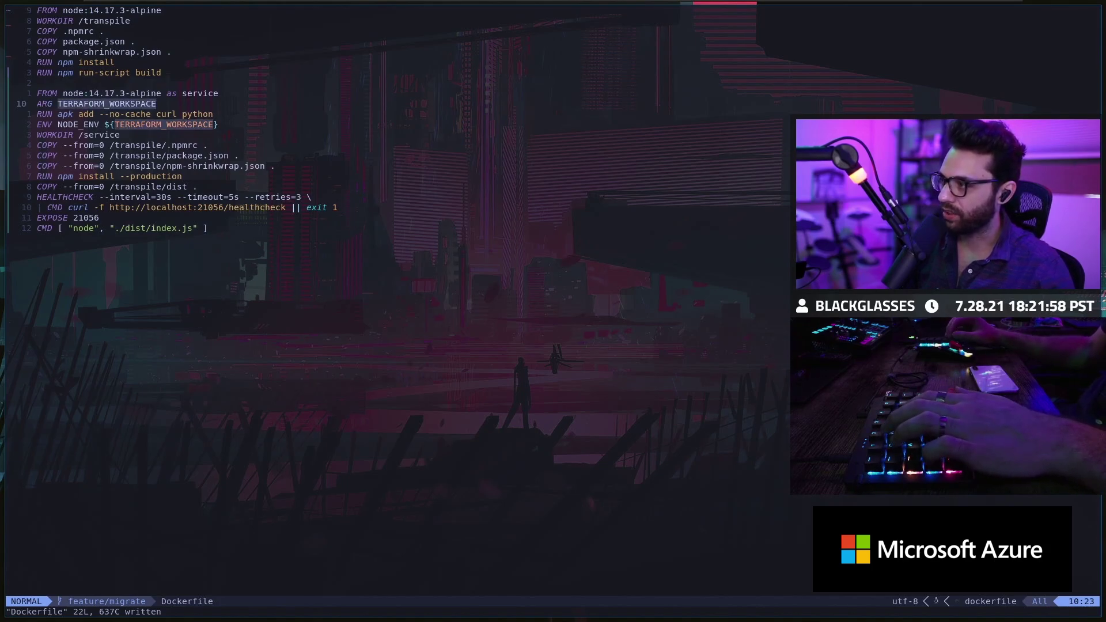
key(j)
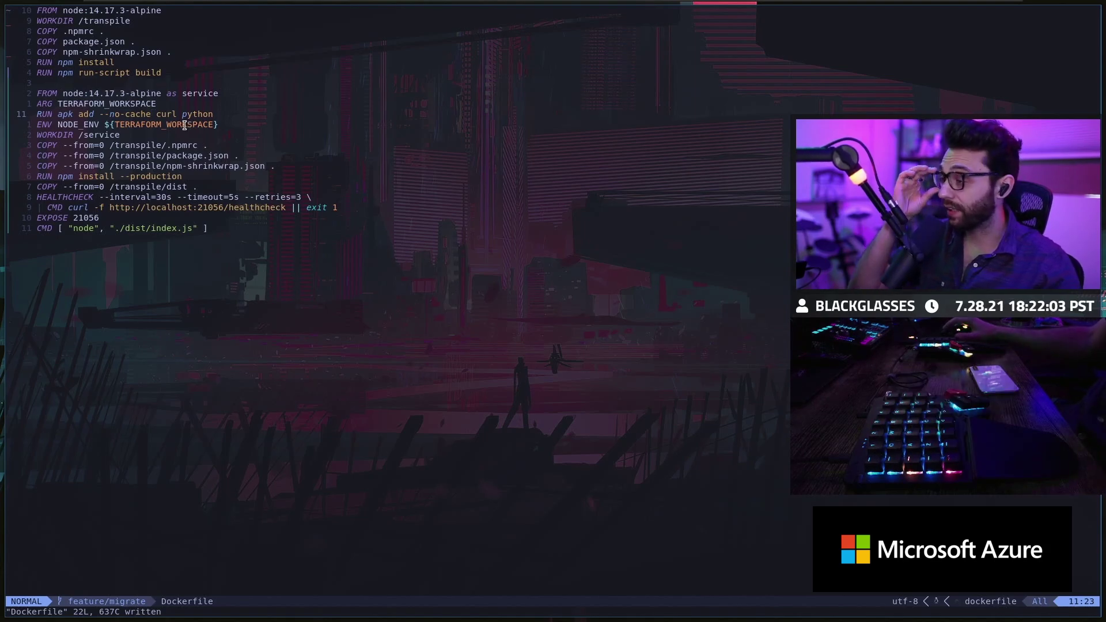
key(G)
key(dollar)
key(o)
key(Return)
text(quirk-dev)
key(Escape)
key(u)
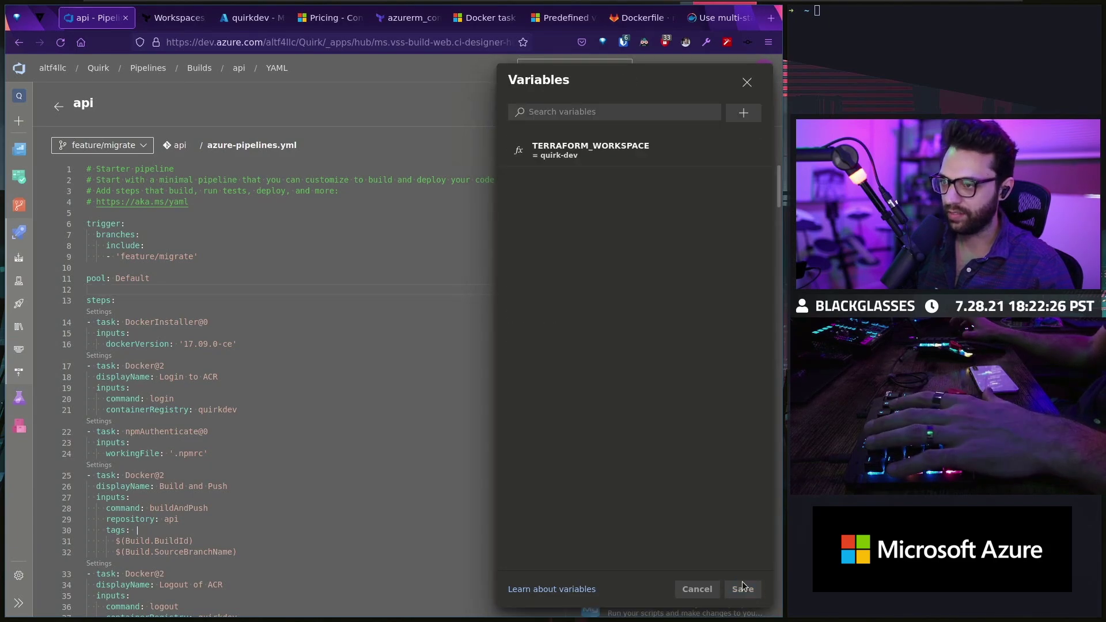
Save TERRAFORM_WORKSPACE as quirk-dev, close the Variables dialog, and return to the Dockerfile
click(744, 589)
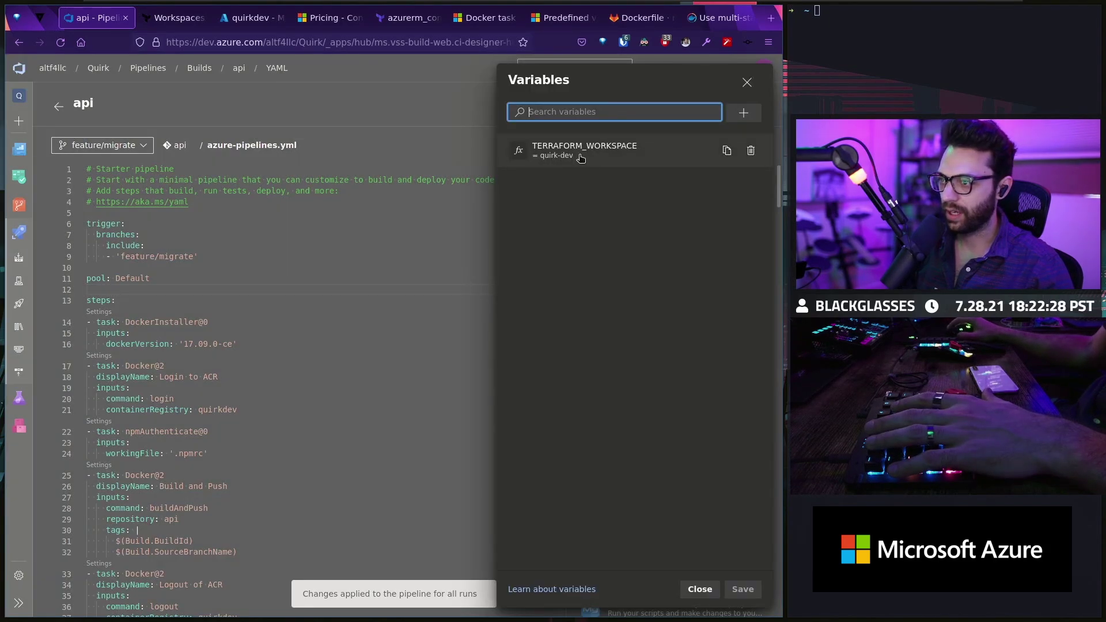
key(Escape)
key(super+2)
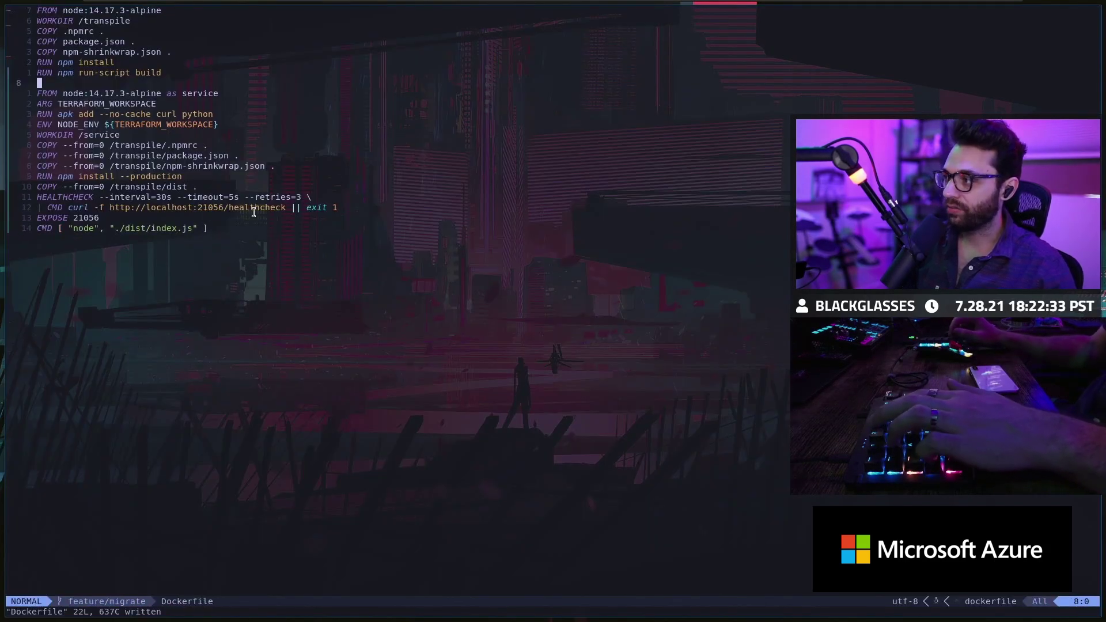
Check the ENV NODE_ENV and npm install --production lines, then save the Dockerfile with :w
key(4)
key(j)
key(e)
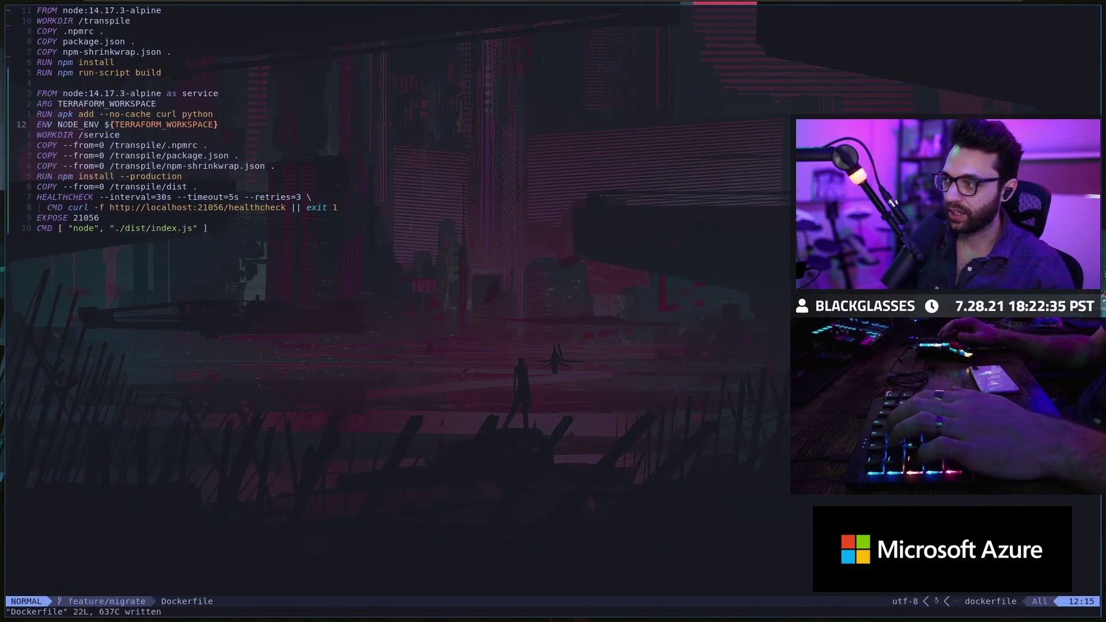
key(5)
key(j)
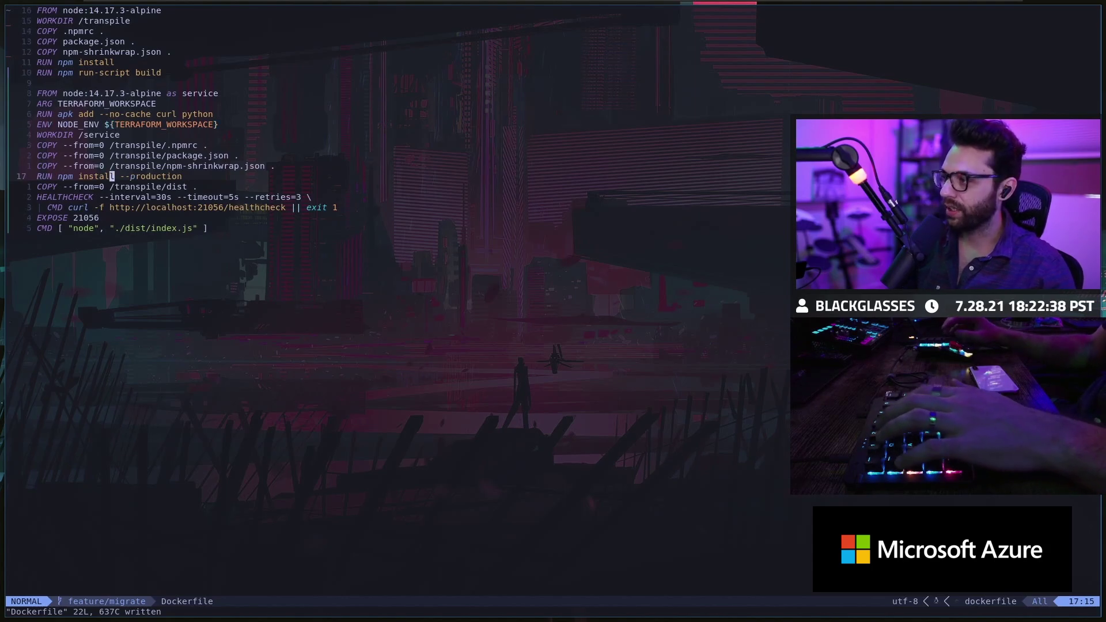
key(dollar)
key(colon)
text(w)
key(Return)
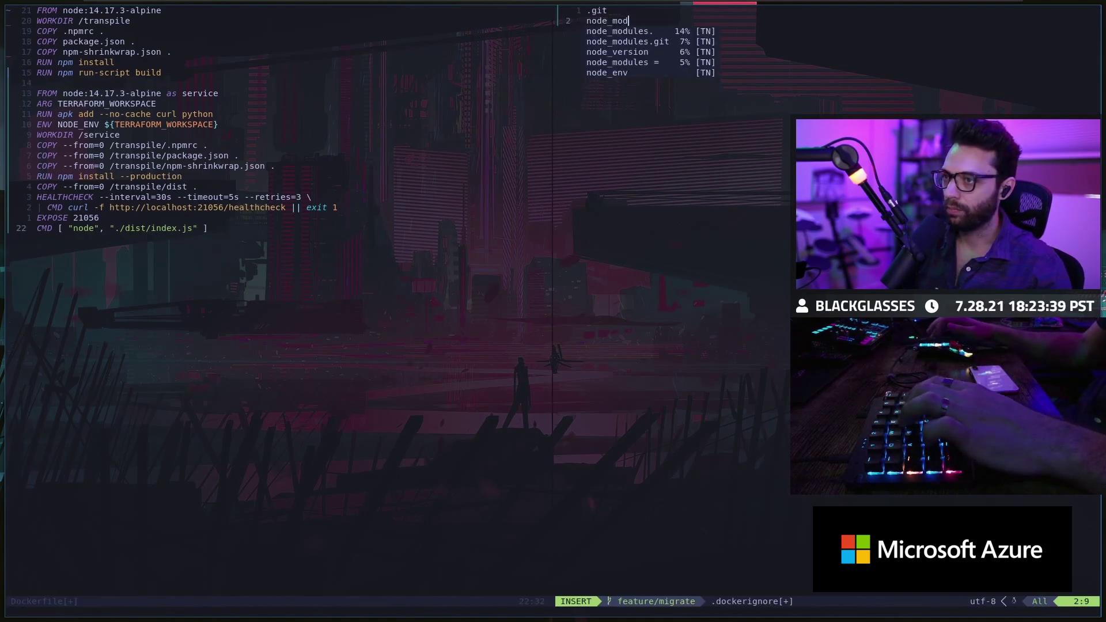
Add the node_modules ignore entry and list the repo's files in floaterm
key(ctrl+n)
key(Escape)
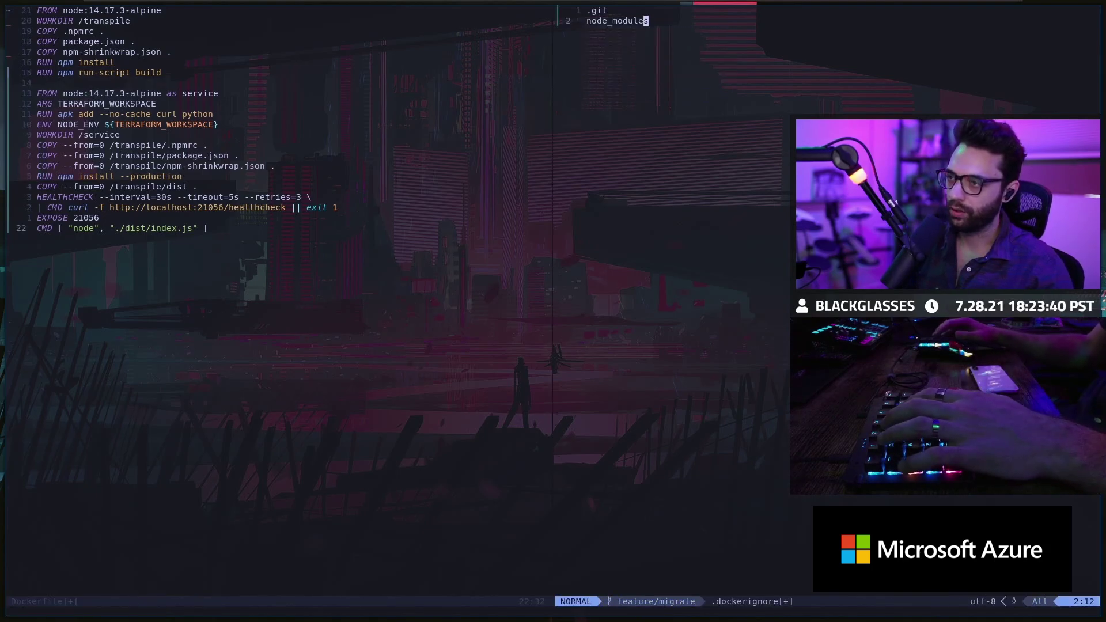
key(F12)
text(ll)
key(Return)
key(ctrl+l)
text(o)
key(F12)
text(oazure)
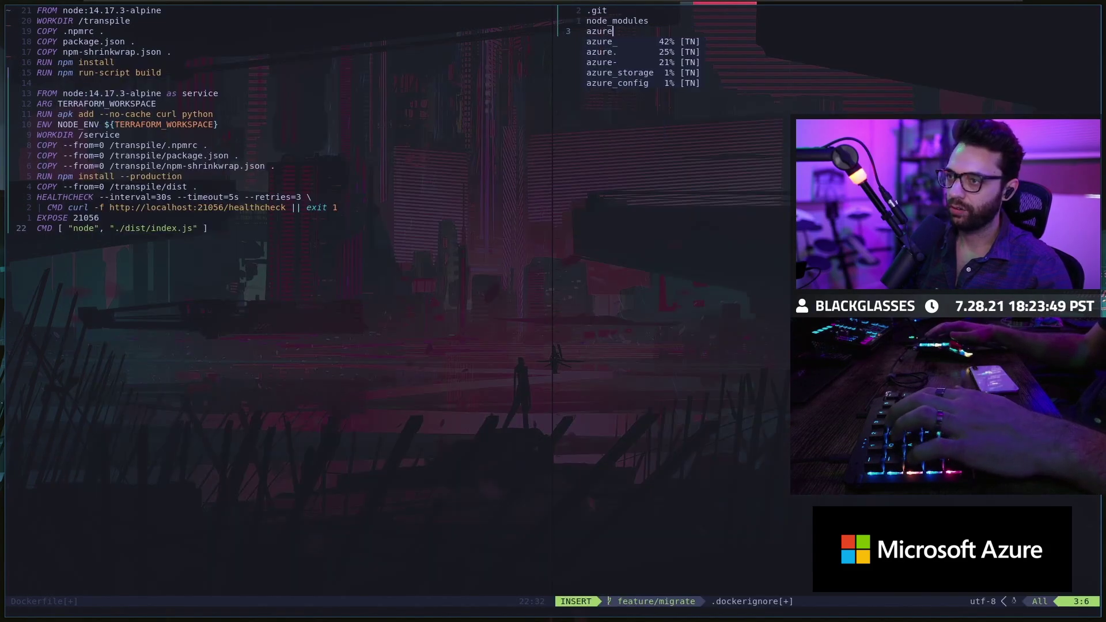
Add the azure-pipelines.yml entry and write .dockerignore
key(ctrl+n)
text(.yml)
key(Escape)
key(:w)
key(Return)
Browse the repo's file list, add a Dockerfile entry, and save .dockerignore
key(F12)
key(Down)
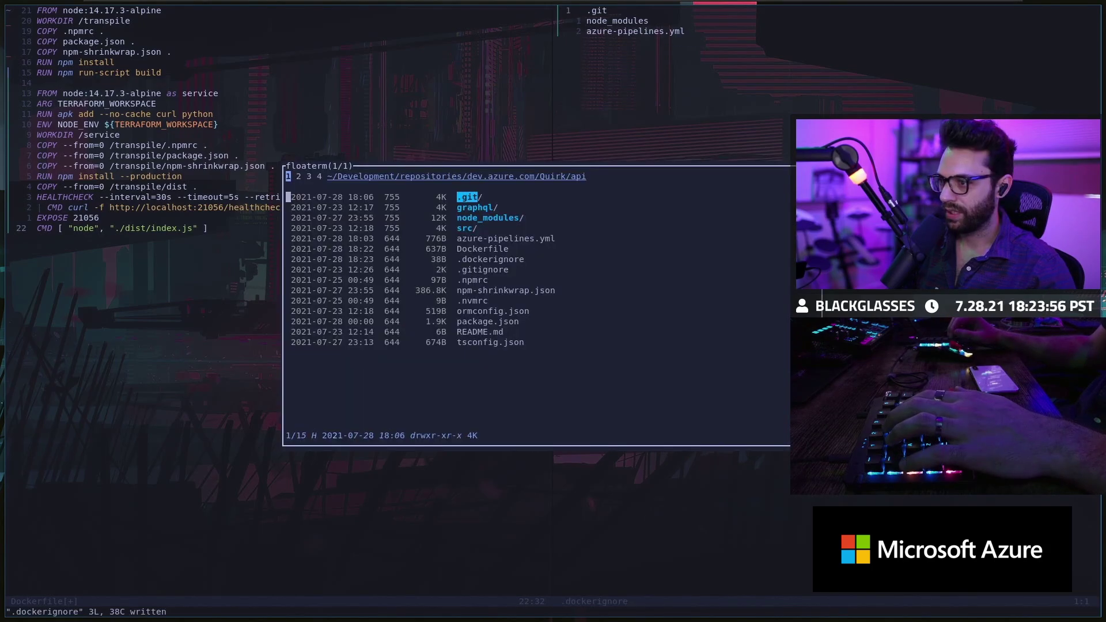
key(k)
key(k)
key(j)
key(j)
key(j)
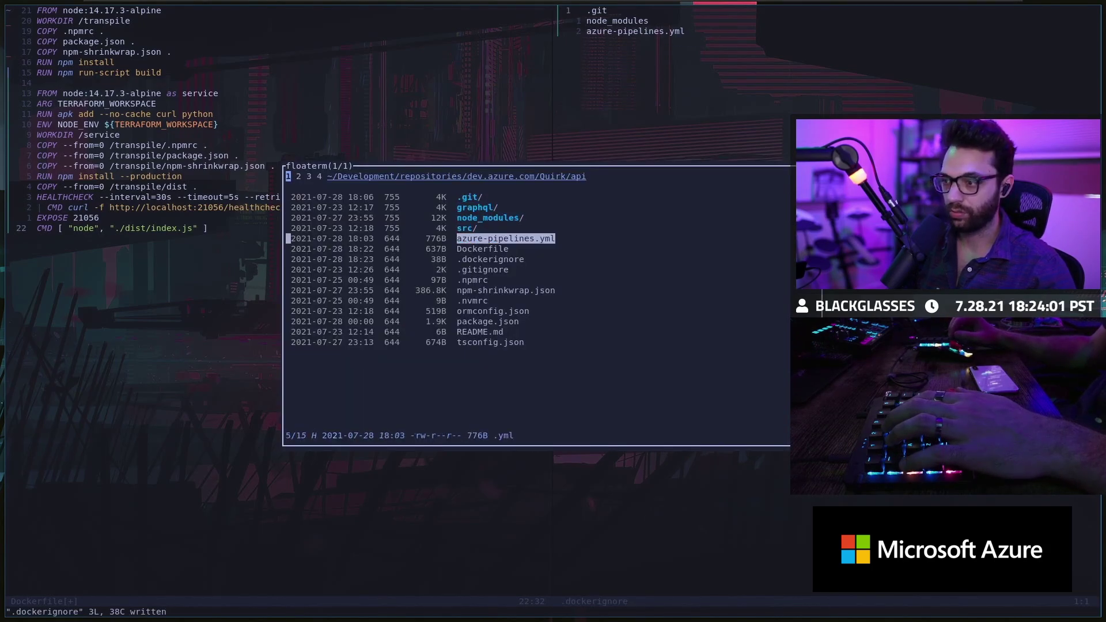
key(j)
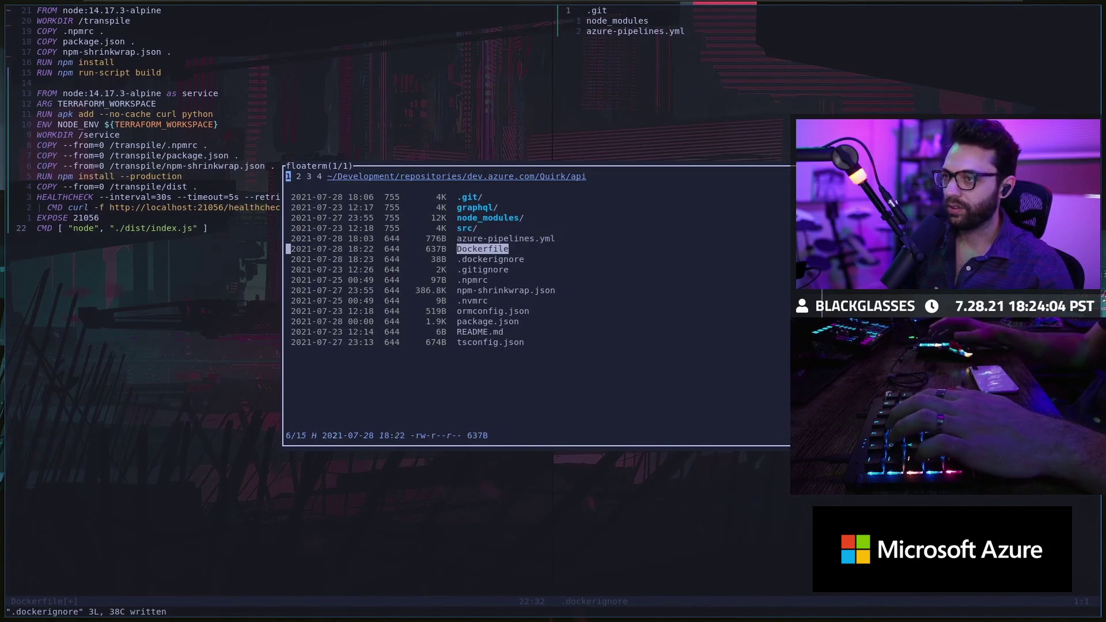
text(q)
text(oDockerfile)
key(Escape)
text(:w)
key(Return)
Recheck the repo file list, add the README.md entry, and return to the list's top
key(F12)
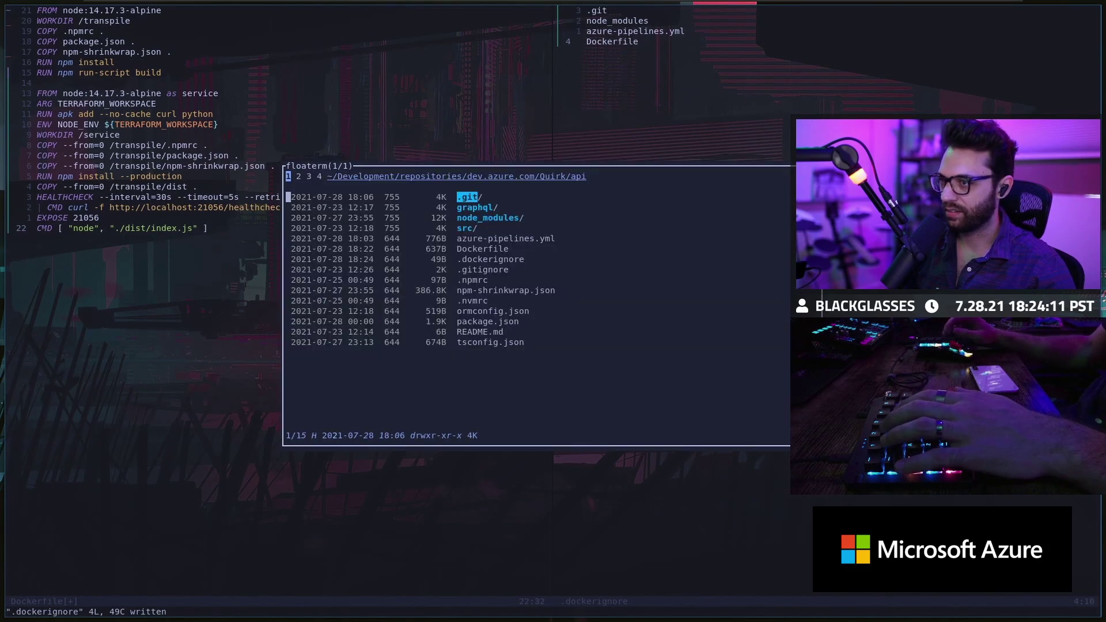
key(j)
key(j)
key(j)
key(j)
key(j)
key(j)
key(j)
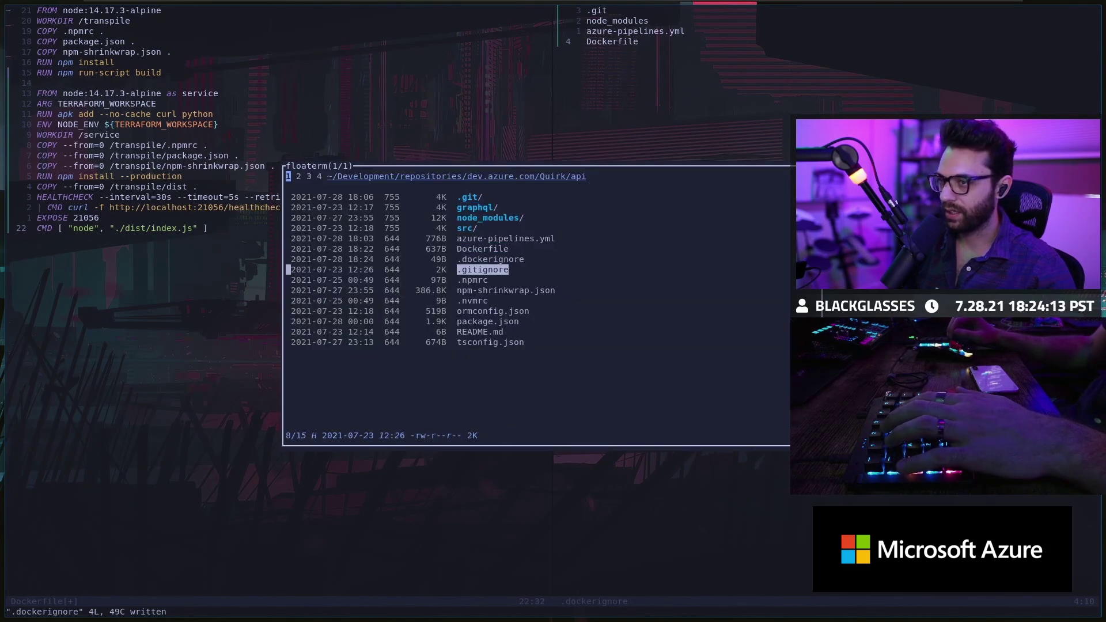
key(j)
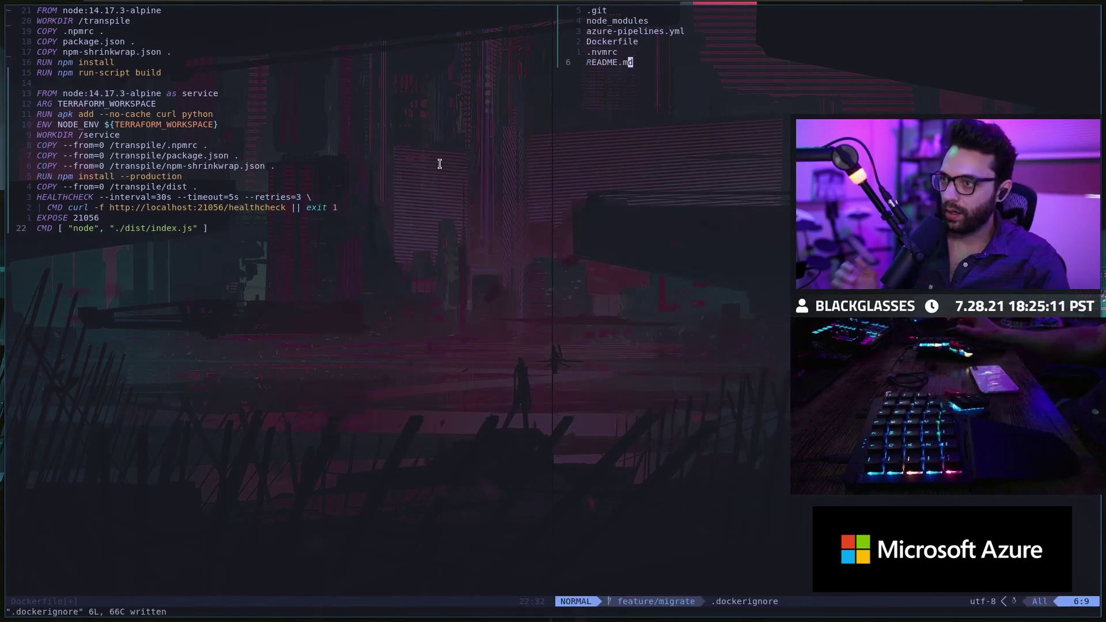
text(d)
key(Escape)
key(g)
key(g)
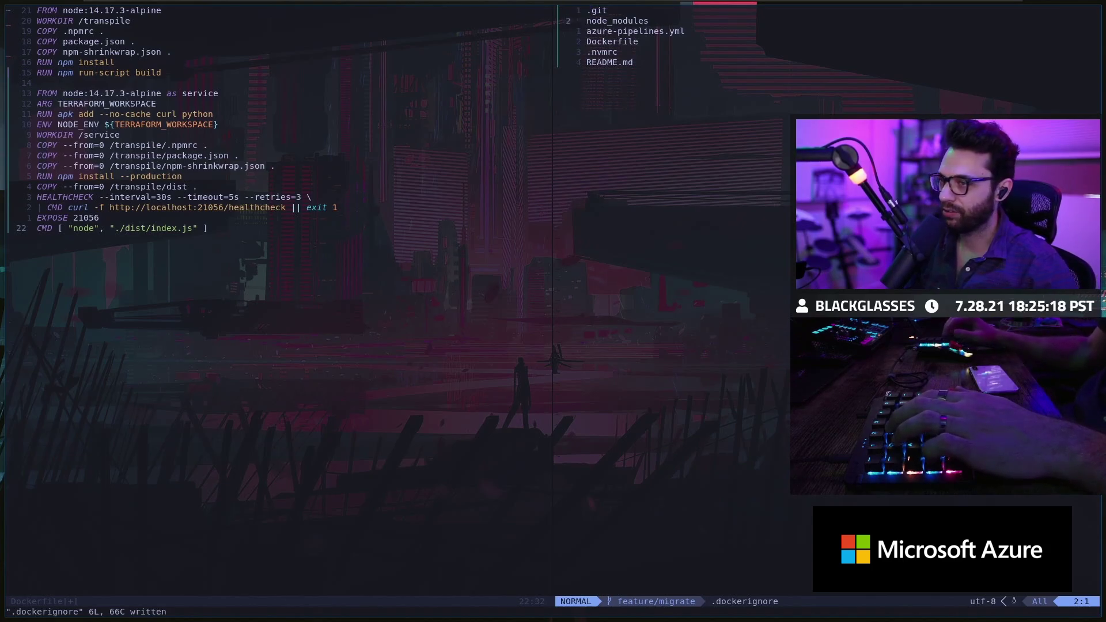
key(l)
key(space)
key(n)
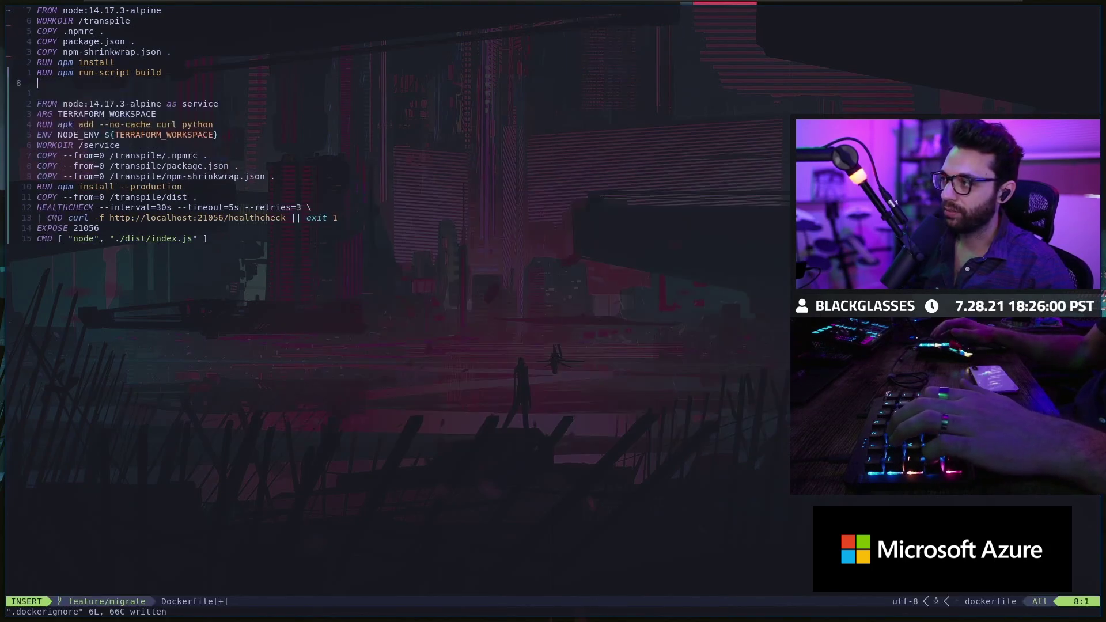
Insert 'COPY . .' after RUN npm install using the COPY snippet, and save the Dockerfile
key(BackSpace)
key(Up)
key(Return)
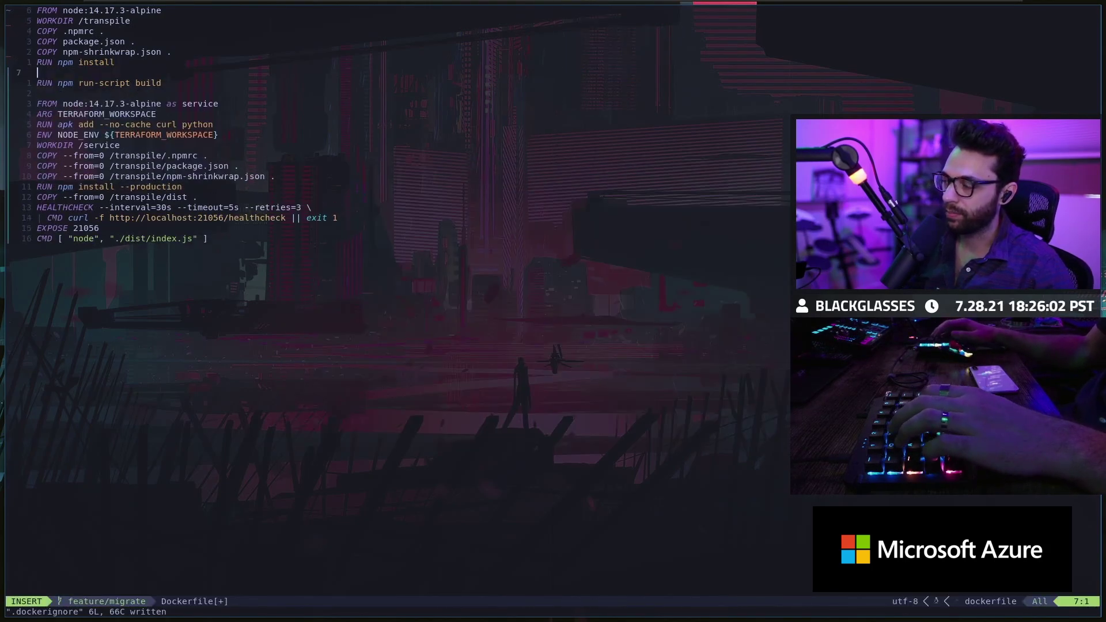
text(CO)
key(ctrl+n)
key(Return)
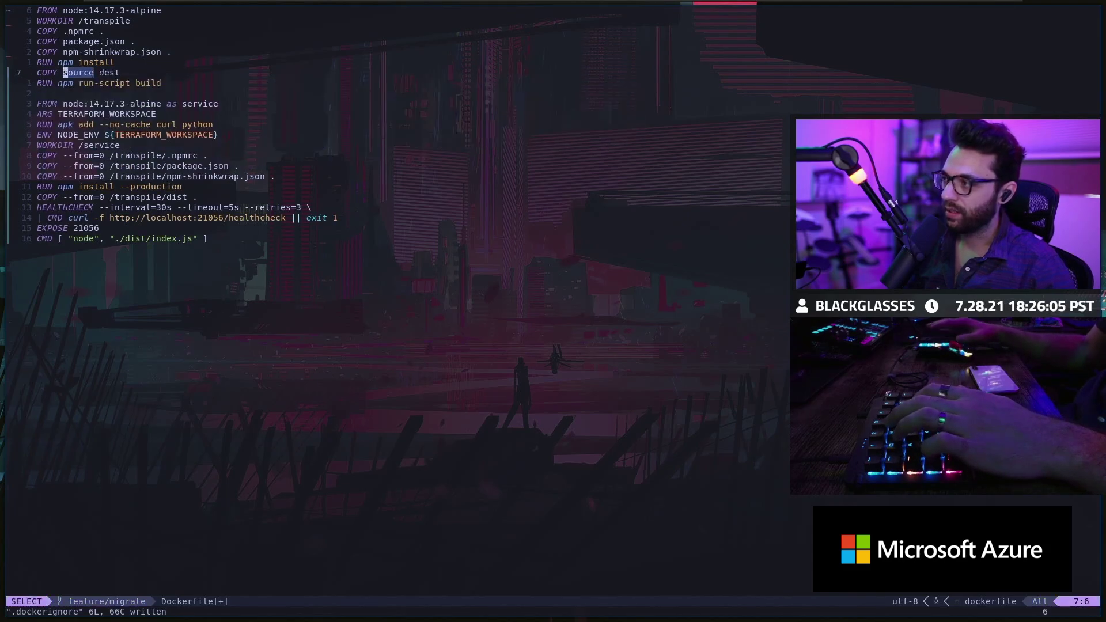
text(.)
key(Tab)
text(.)
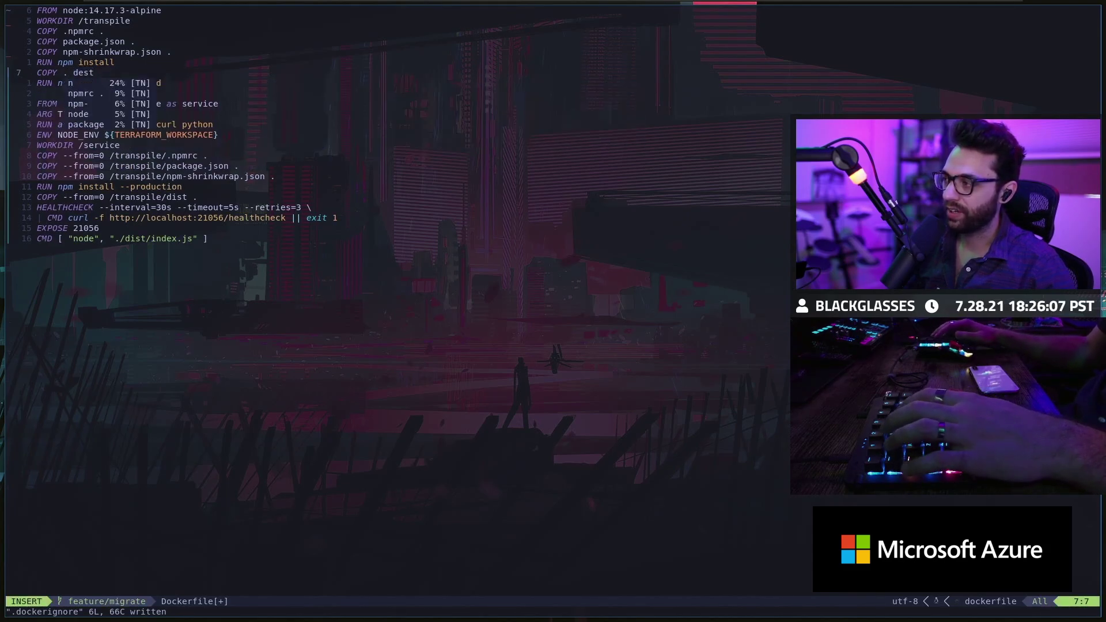
key(Escape)
key(j)
key(o)
key(Escape)
key(ctrl+s)
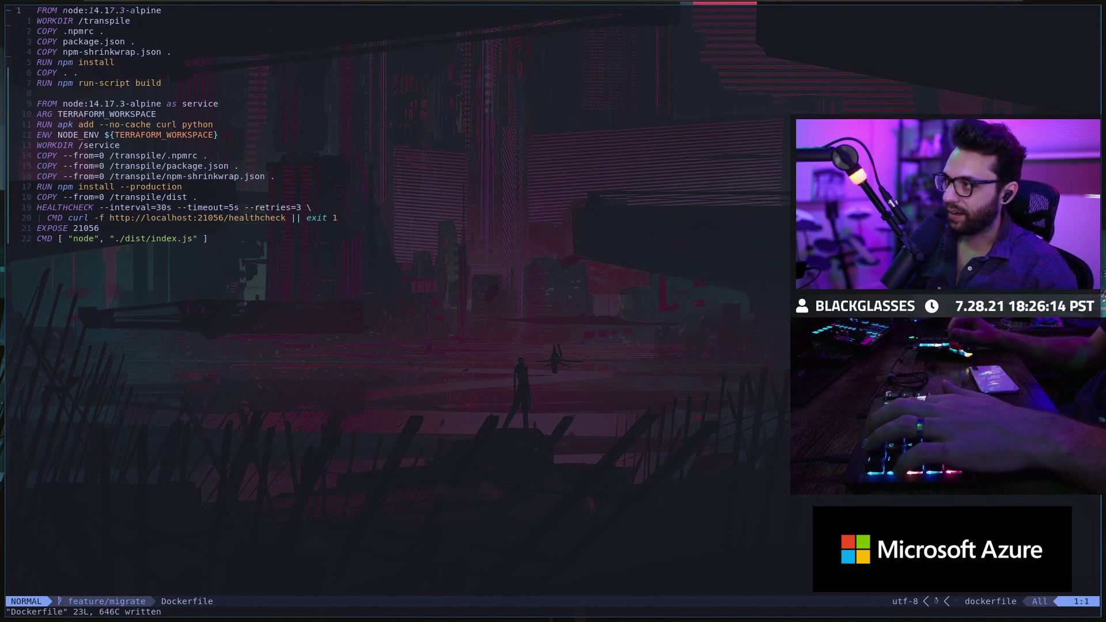
key(j)
key(j)
key(j)
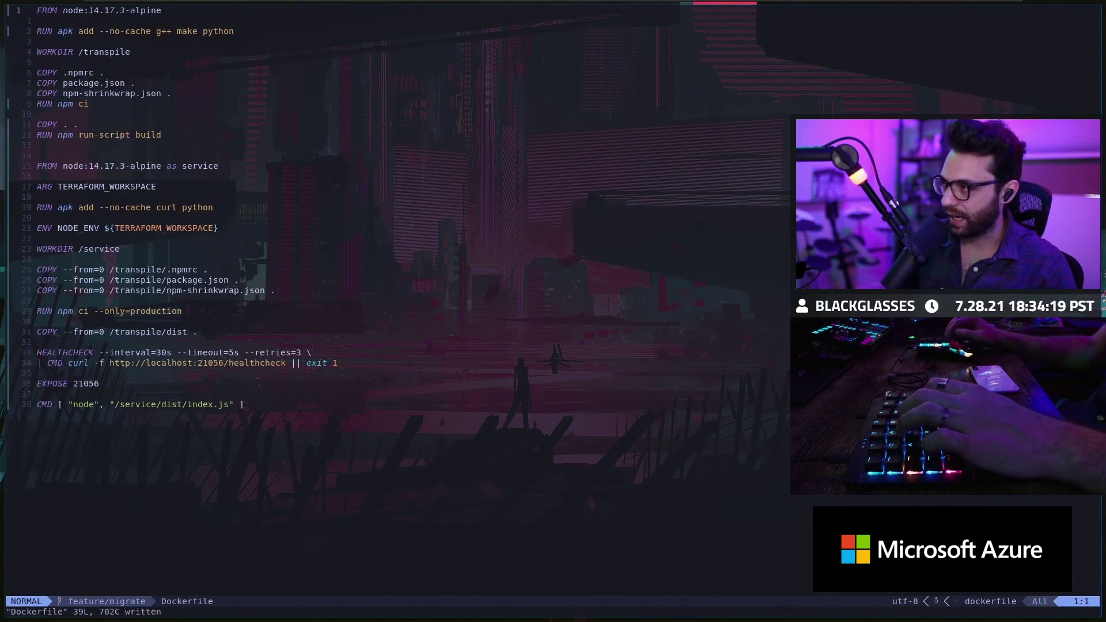
Review the first FROM line and the apk install lines by selecting them
key(V)
key(j)
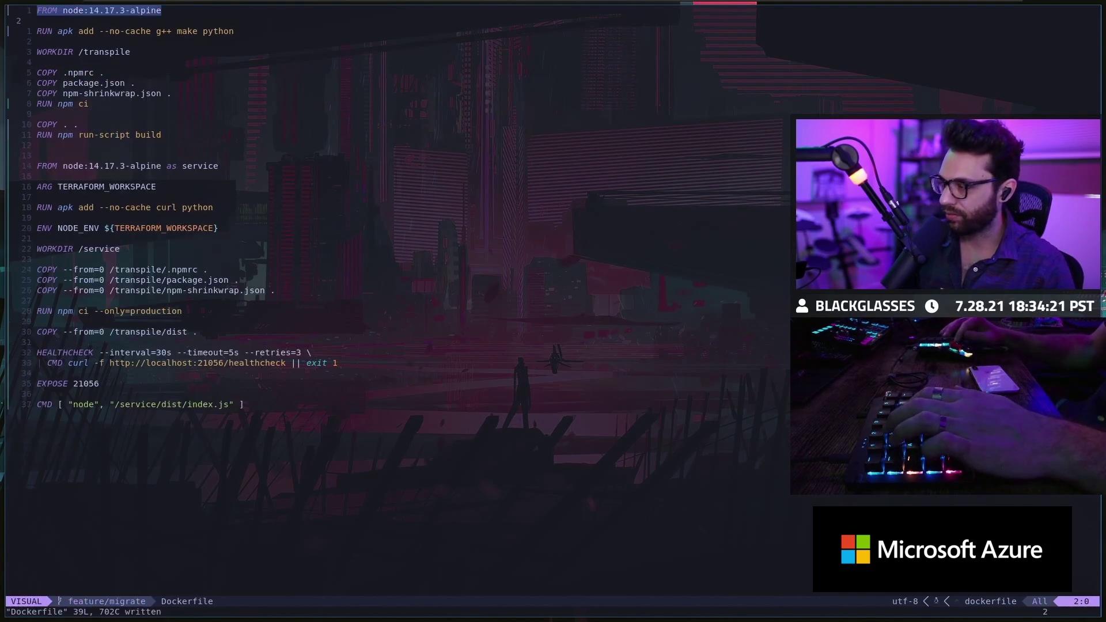
key(Escape)
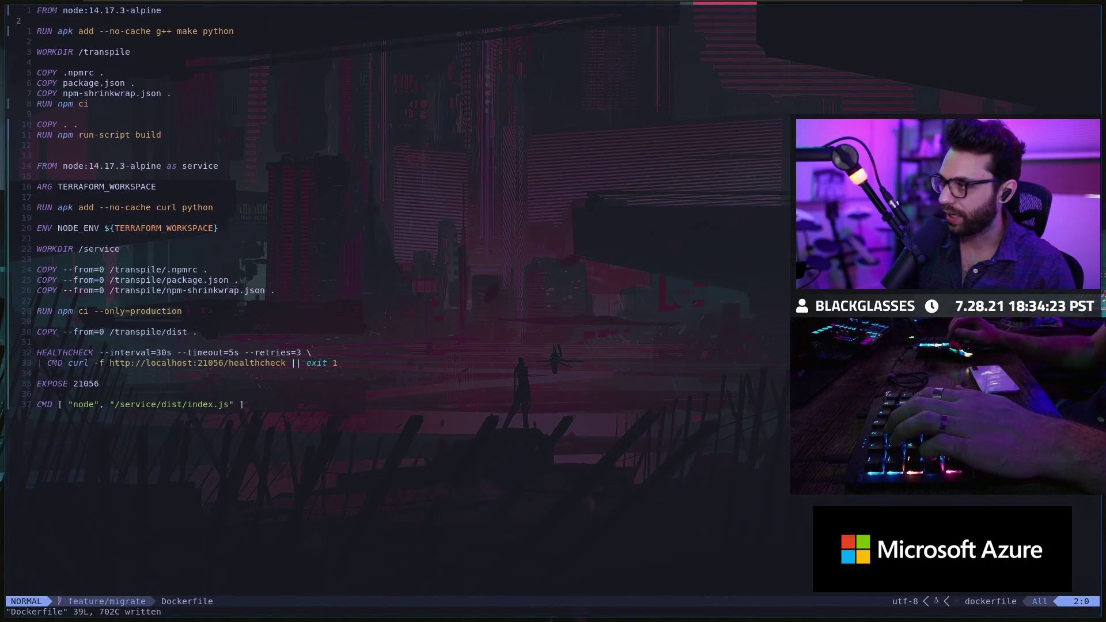
key(V)
key(j)
key(j)
key(Escape)
Review the dependency install block and the COPY and build script lines
key(V)
key(})
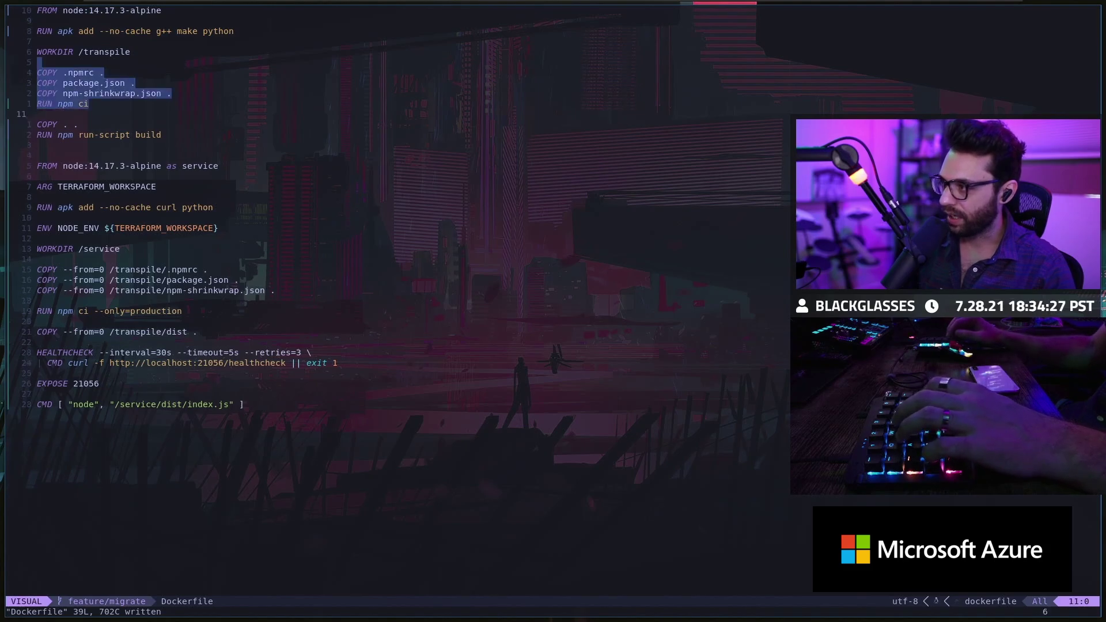
key(Escape)
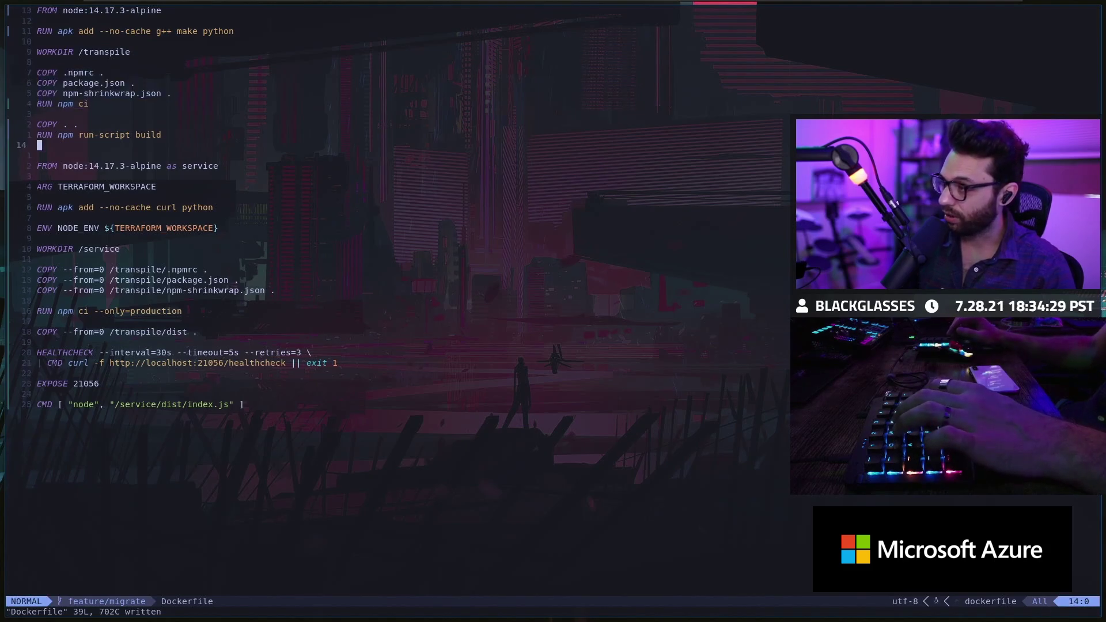
key(V)
key(})
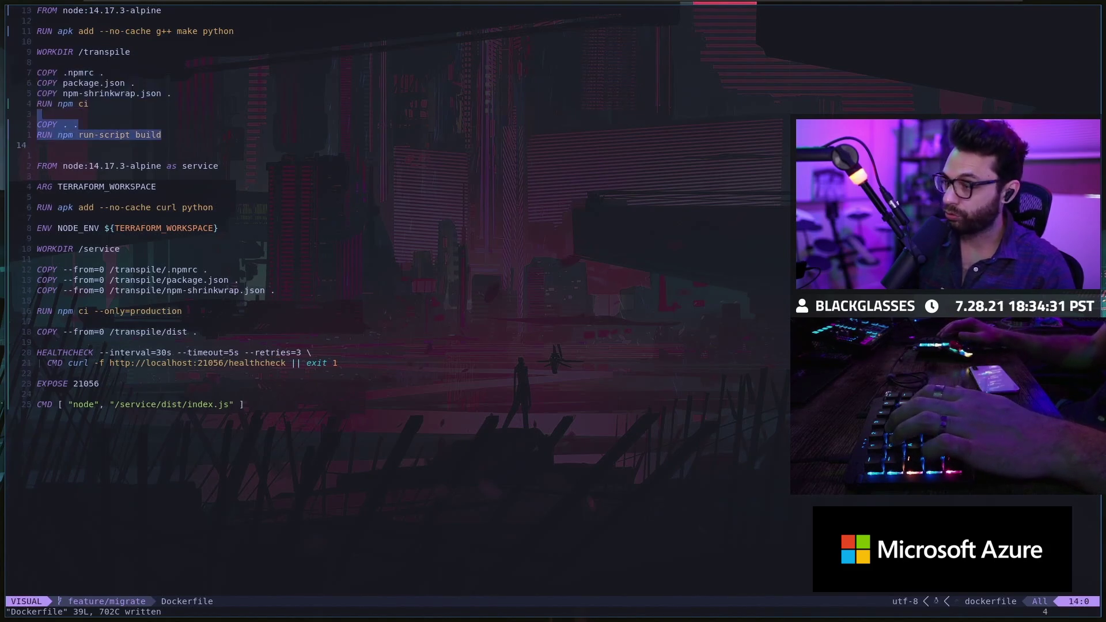
key(Escape)
key(})
key(})
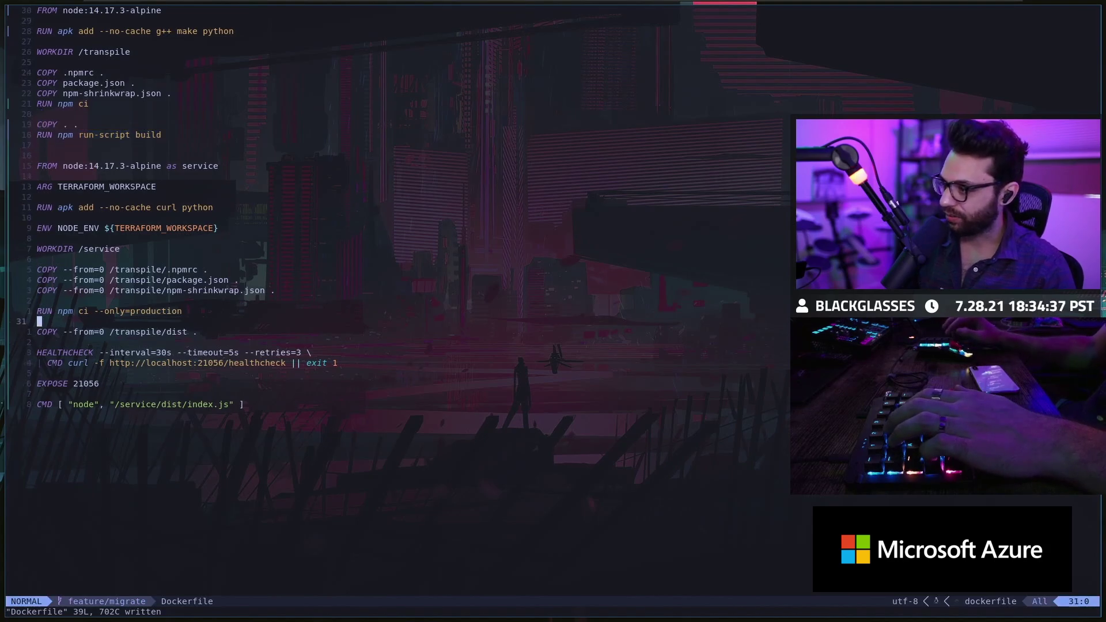
Change the /transpile/dist COPY destination from '.' to src/ and save
key(j)
key(w)
key(w)
key(w)
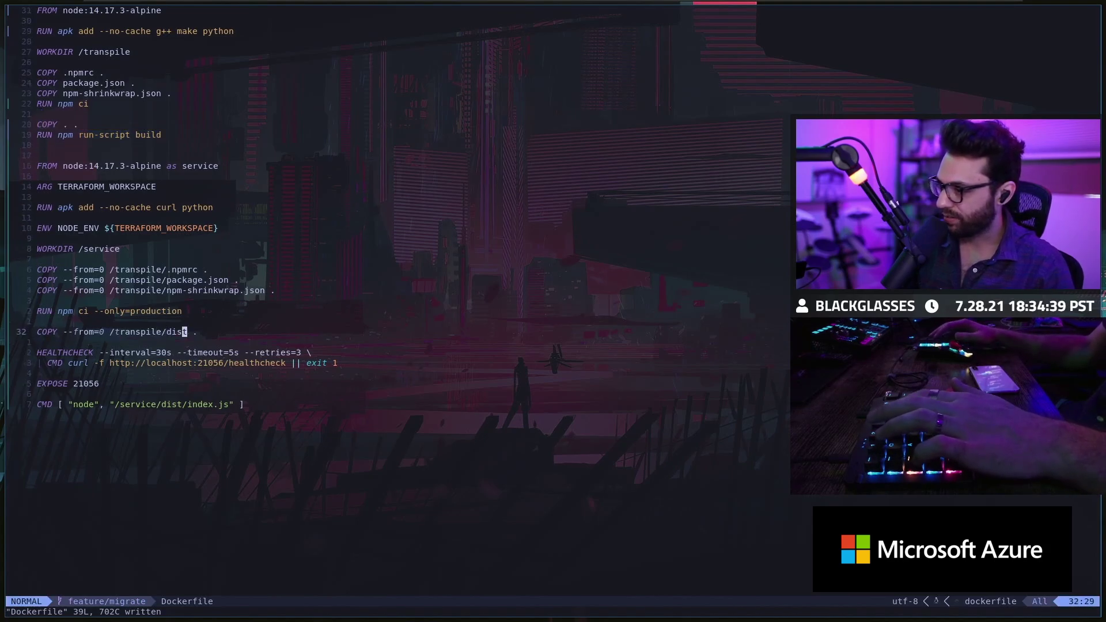
key(Delete)
text(c/)
key(Escape)
text(:w)
key(Return)
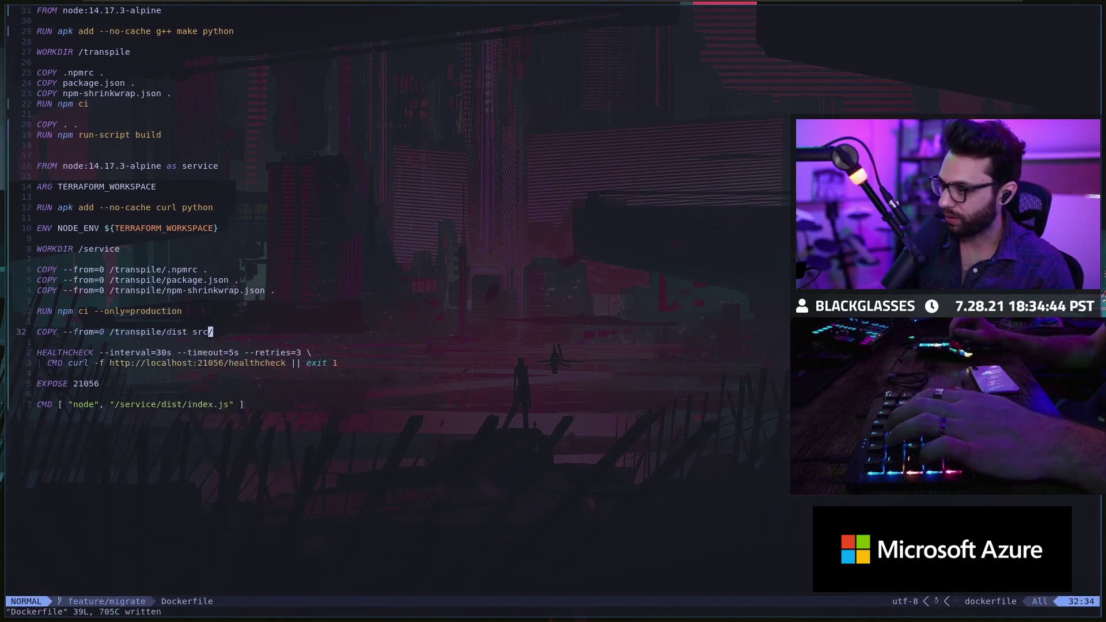
Change the CMD start path to src and save the Dockerfile
key(j)
key(j)
key(j)
key(w)
key(w)
key(w)
key(w)
text(cw)
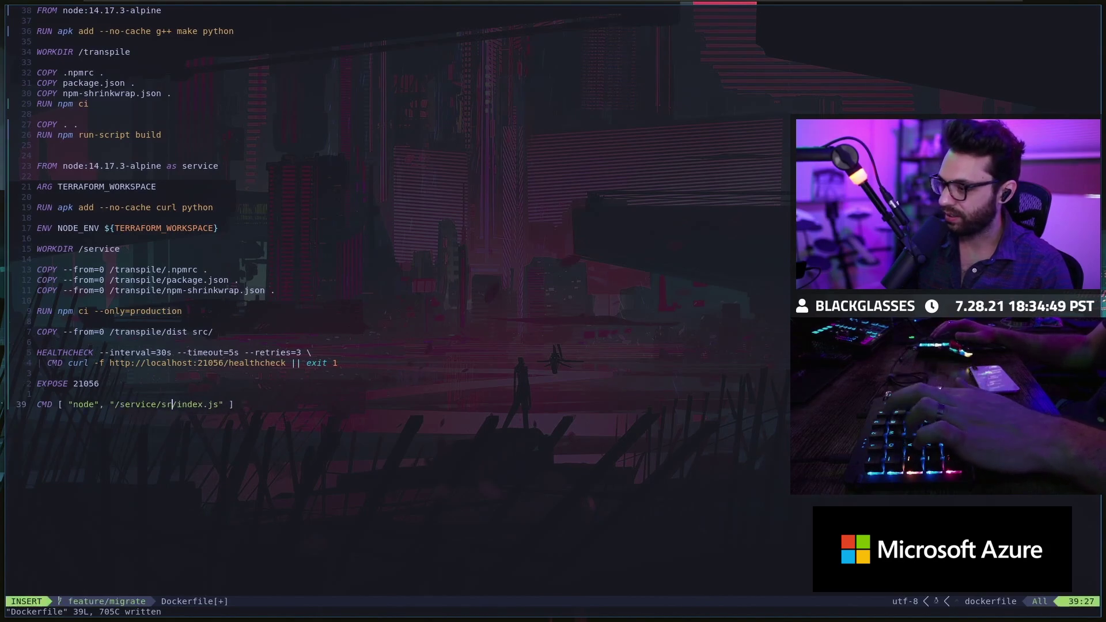
text(c)
key(Escape)
key(:w)
key(Return)
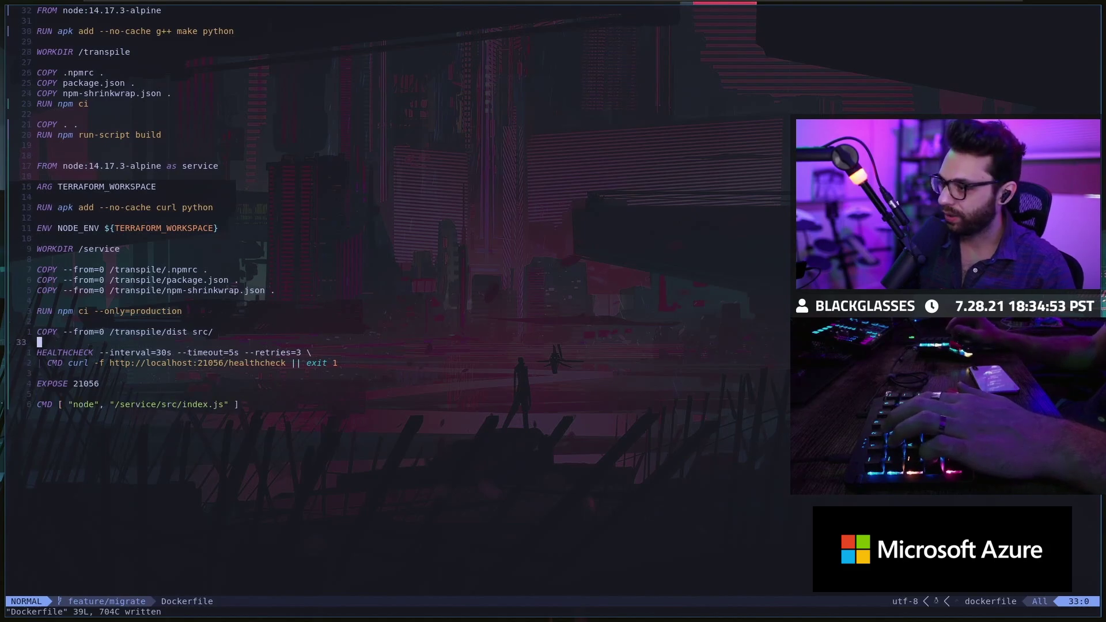
Move back to the dist COPY line and the blank line before it
key(k)
key(w)
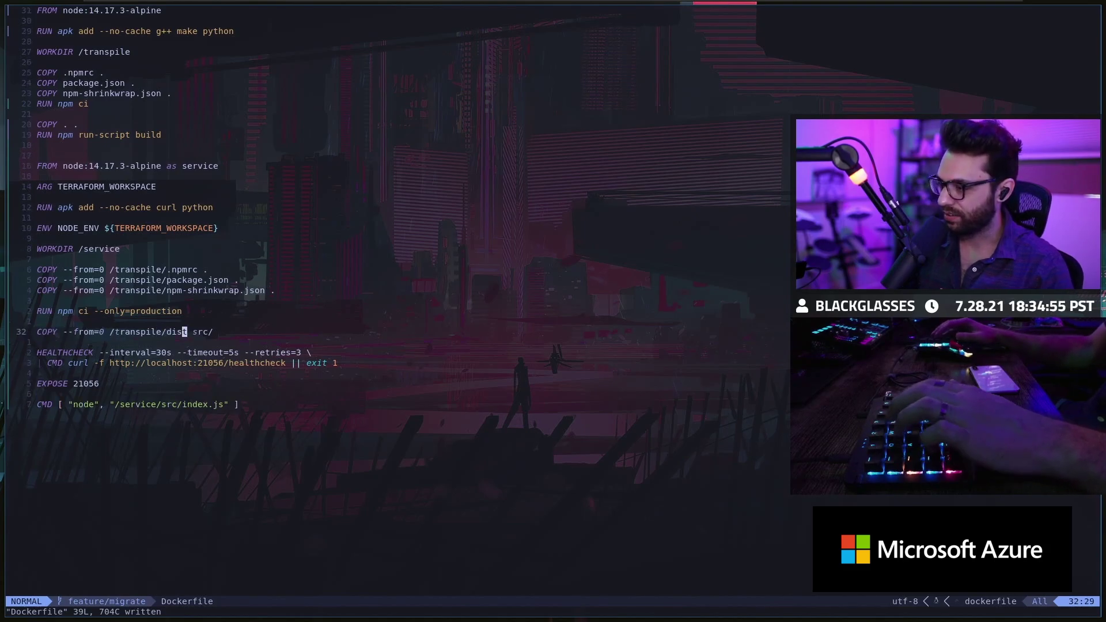
key(k)
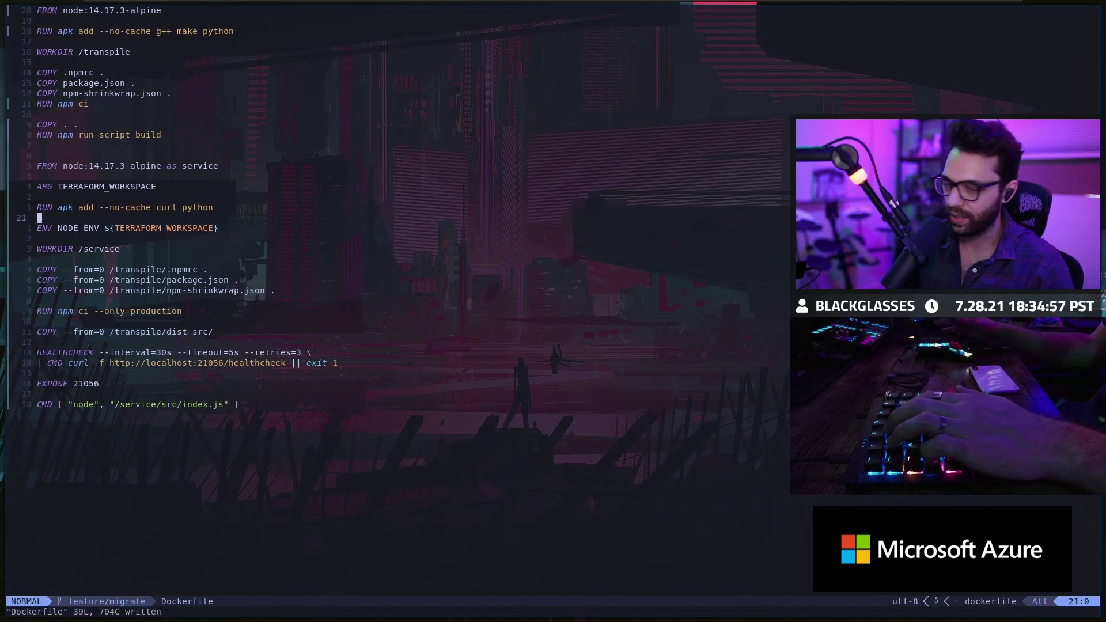
key(1)
key(0)
key(j)
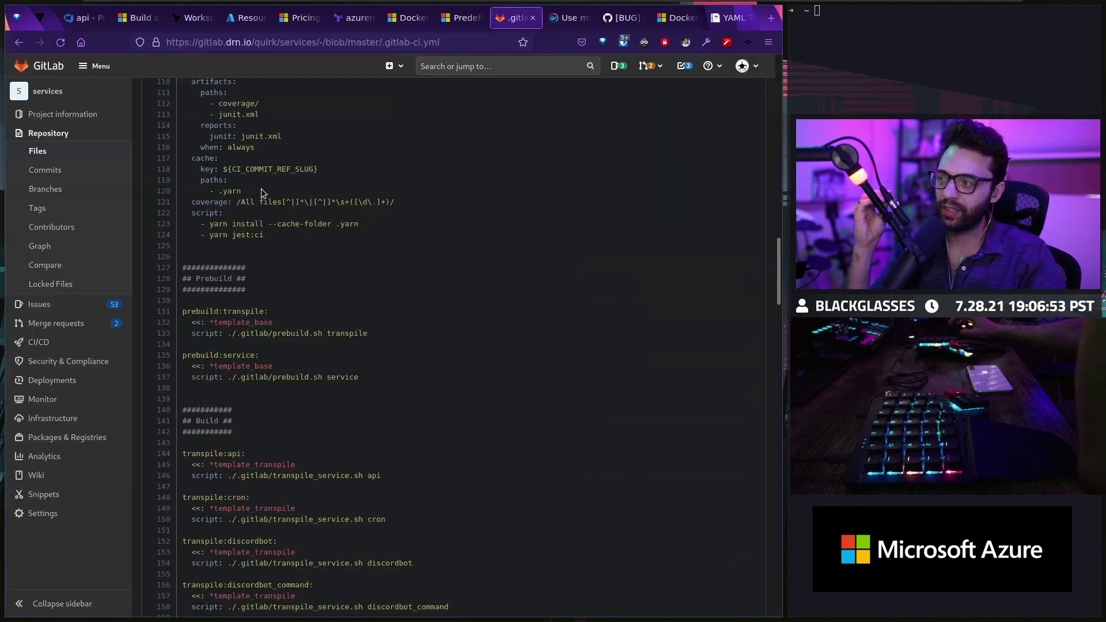
scroll(261, 189, up, 10)
scroll(261, 188, up, 10)
scroll(227, 182, up, 5)
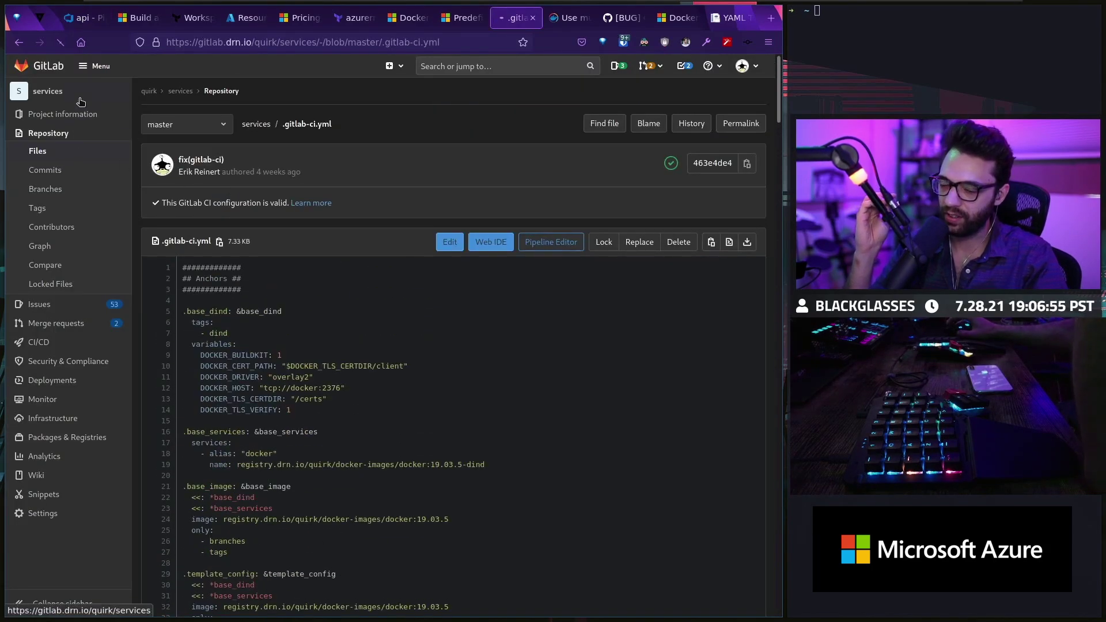
Browse from the services project into packages, view shared, and return to packages
click(48, 91)
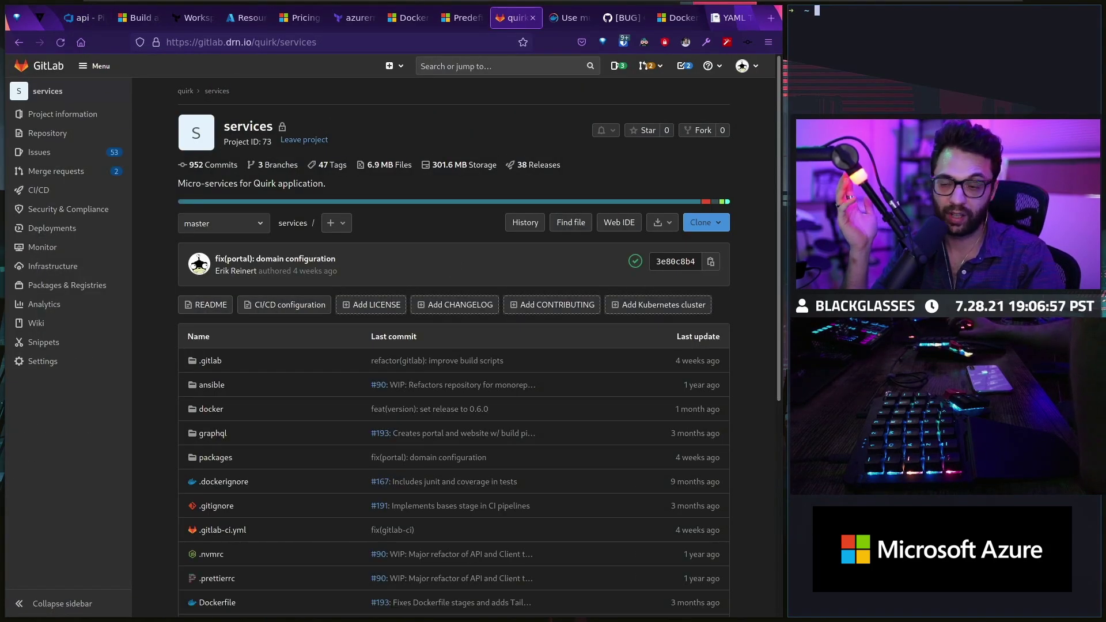
scroll(311, 407, down, 1)
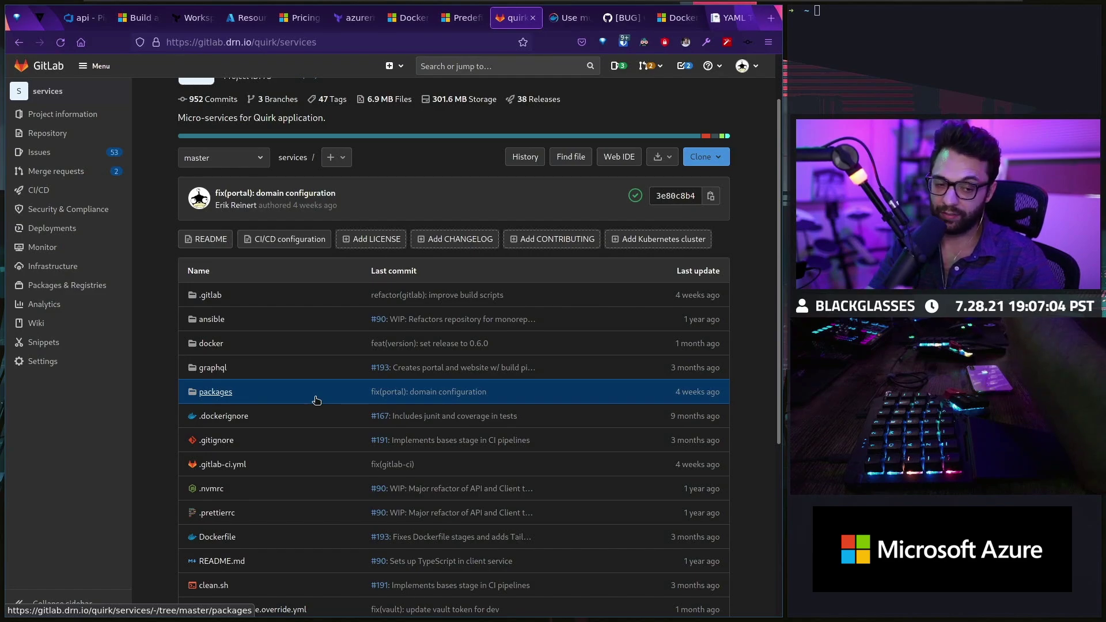
click(317, 400)
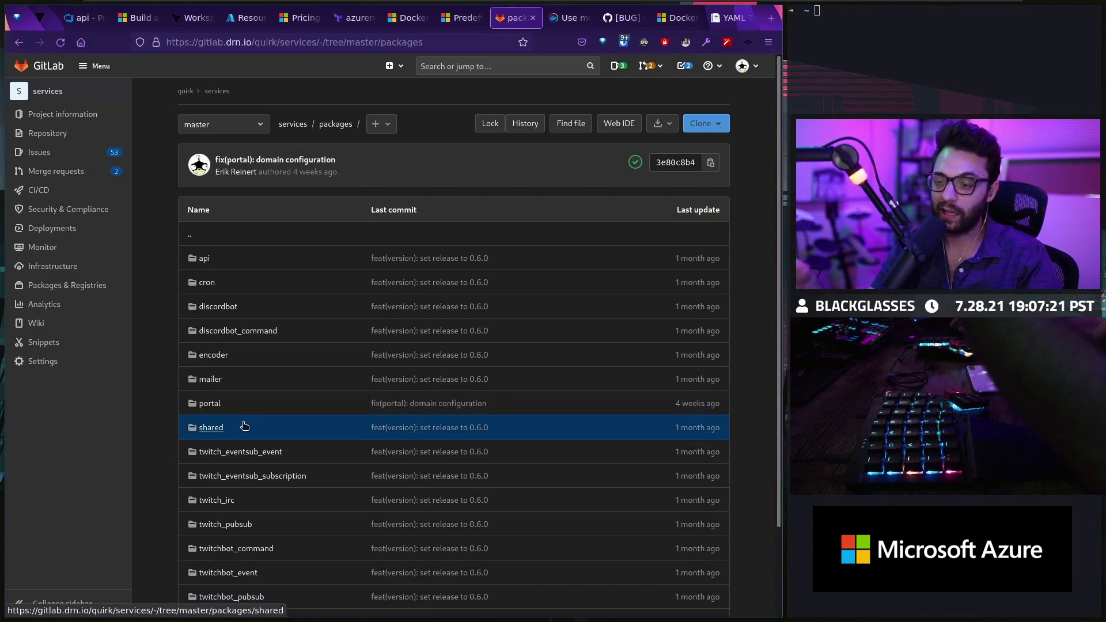
click(245, 427)
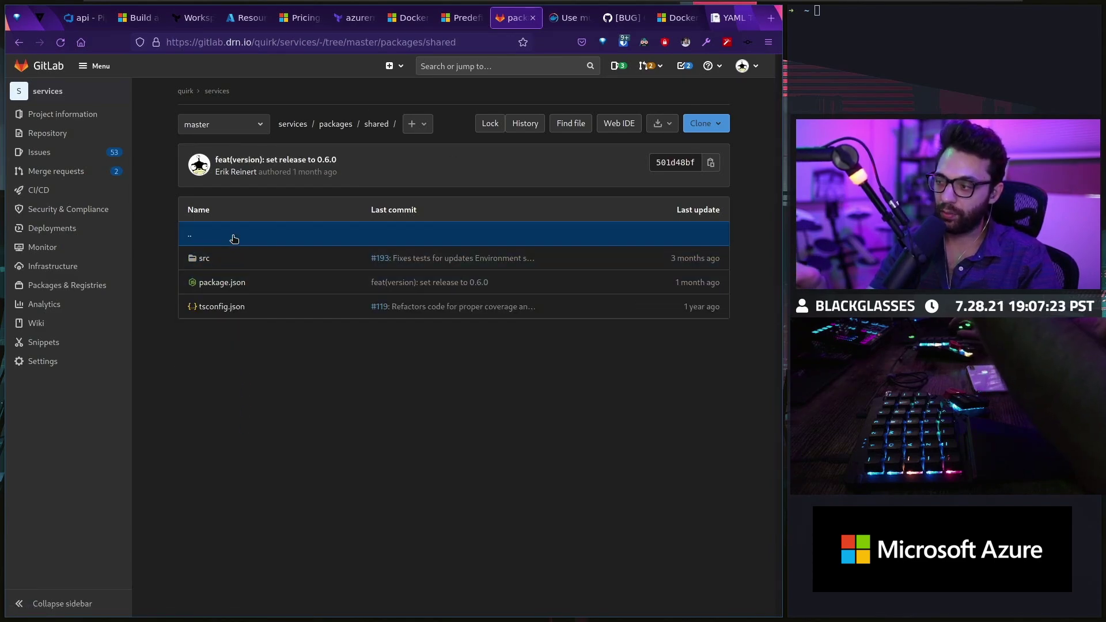
click(260, 235)
scroll(260, 389, down, 2)
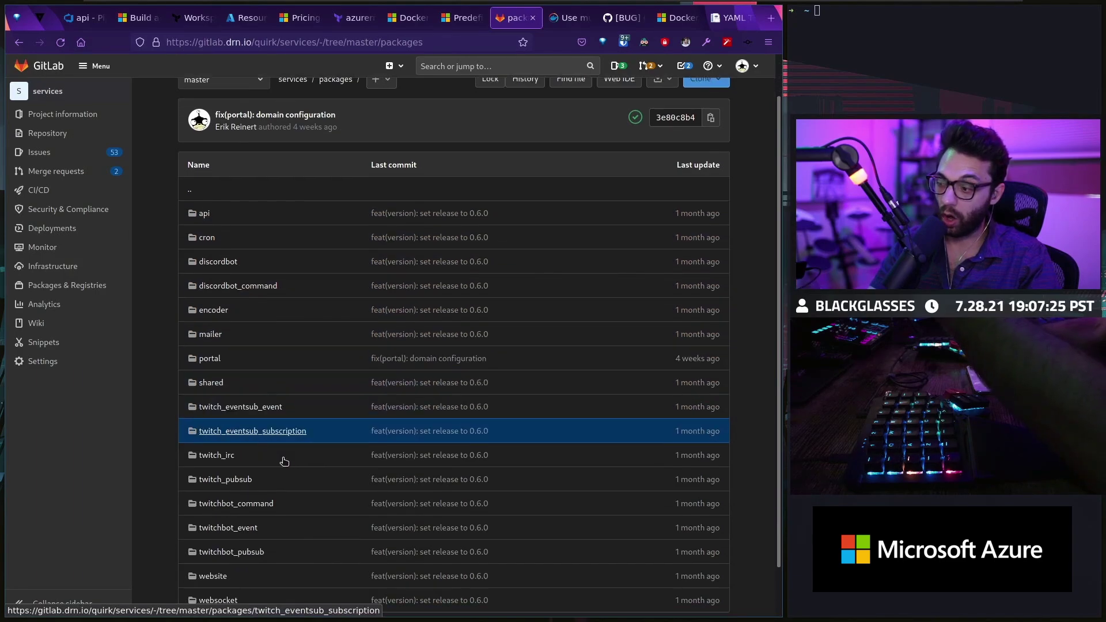
scroll(236, 249, up, 2)
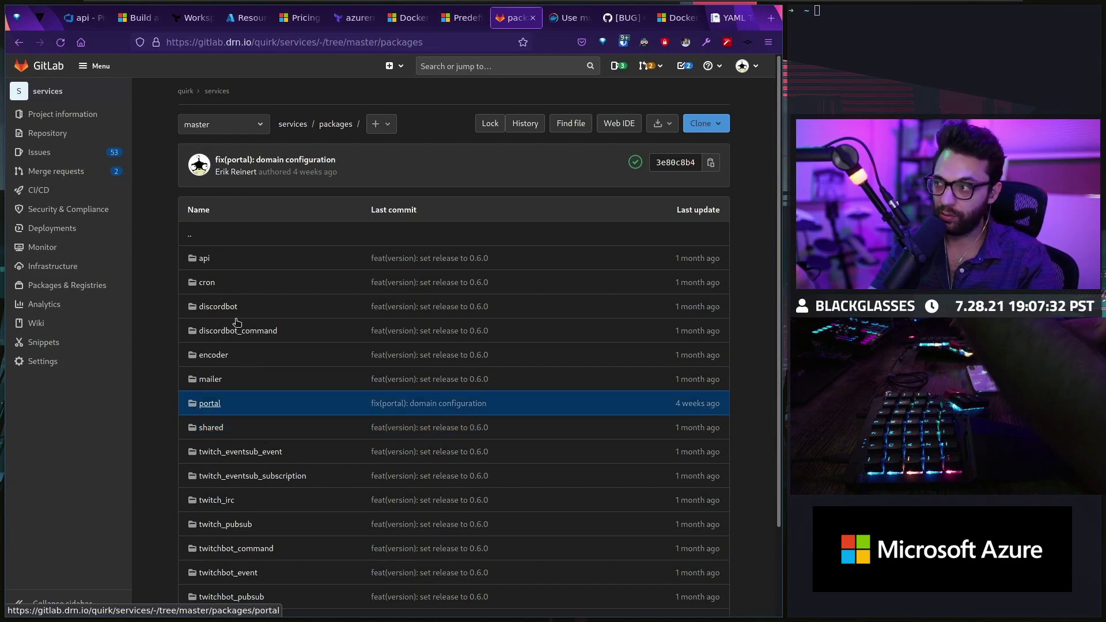
Switch to Azure DevOps and open the Quirk project
click(83, 17)
click(52, 67)
click(289, 198)
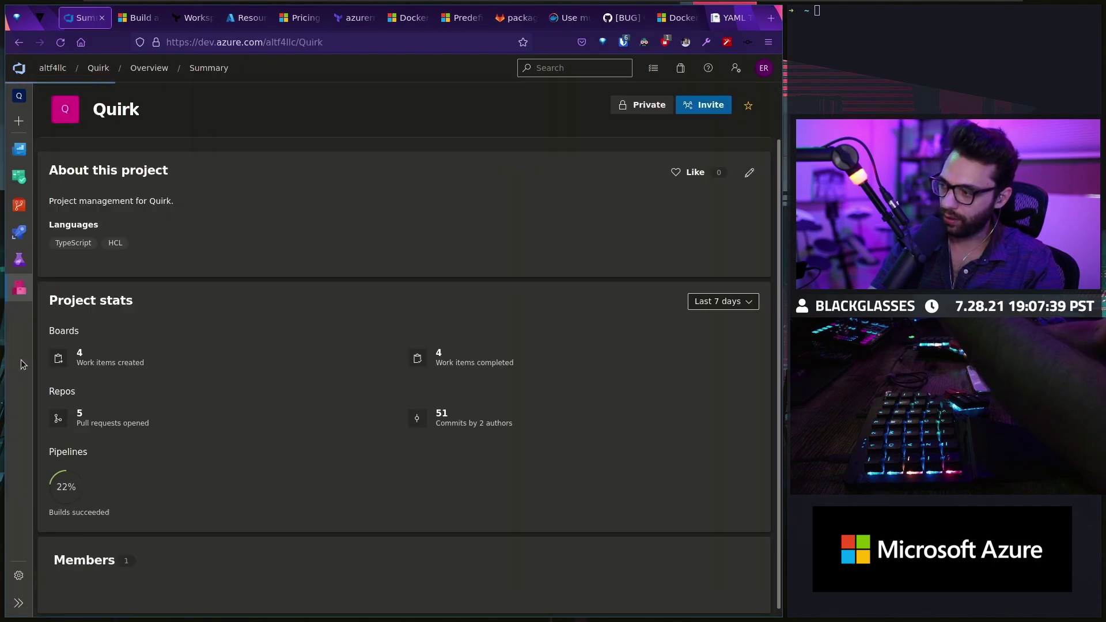
Go to the dev feed in Artifacts and open its Upstream sources settings
click(19, 289)
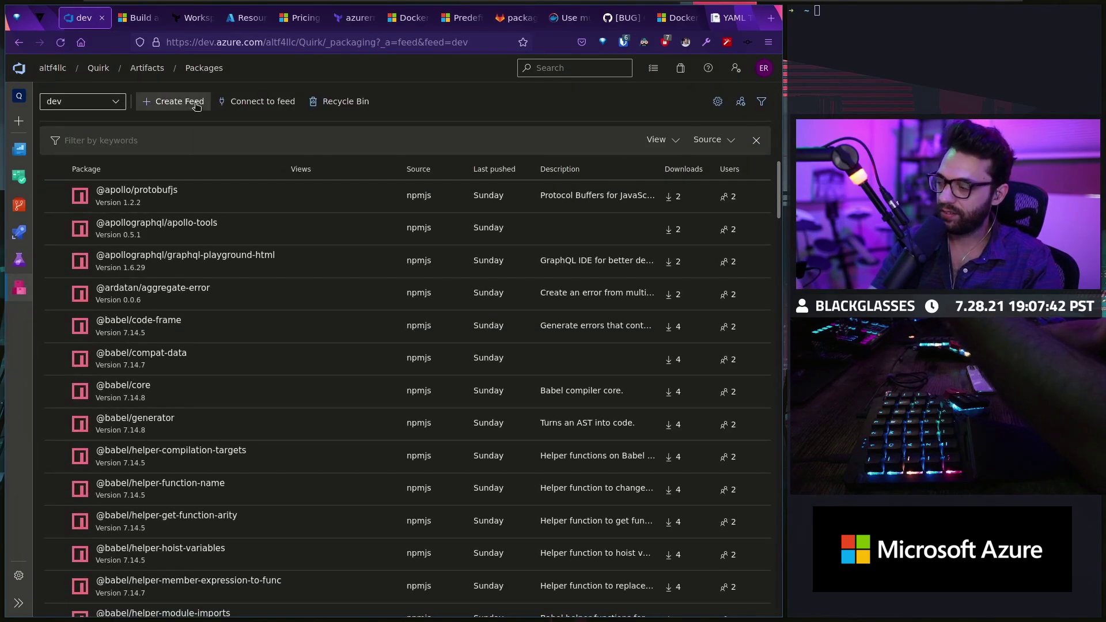
click(217, 141)
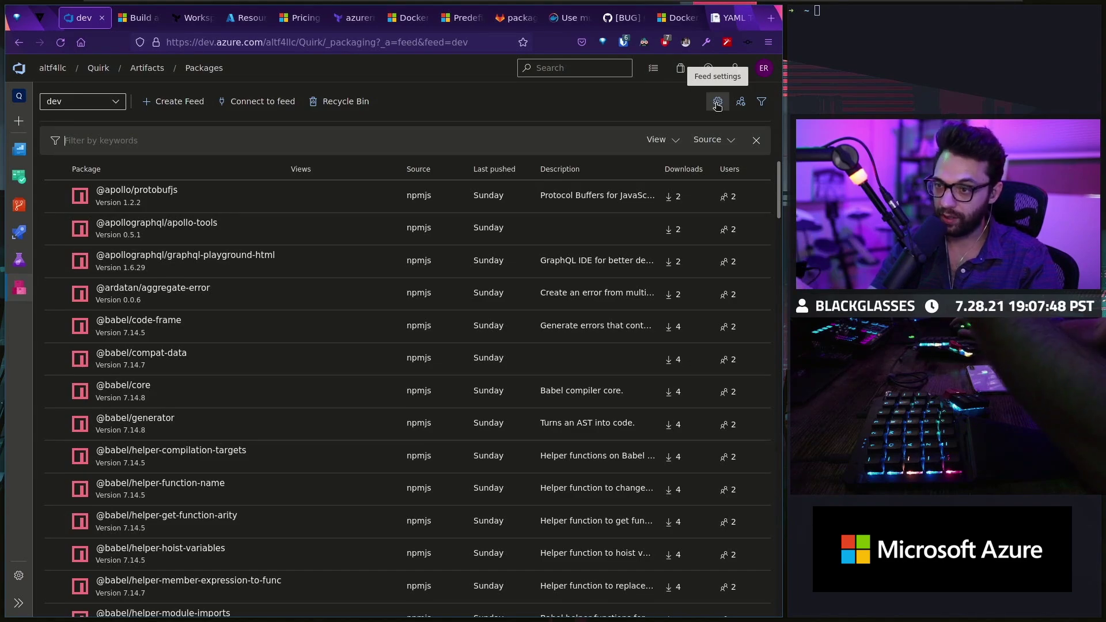
click(717, 101)
click(243, 119)
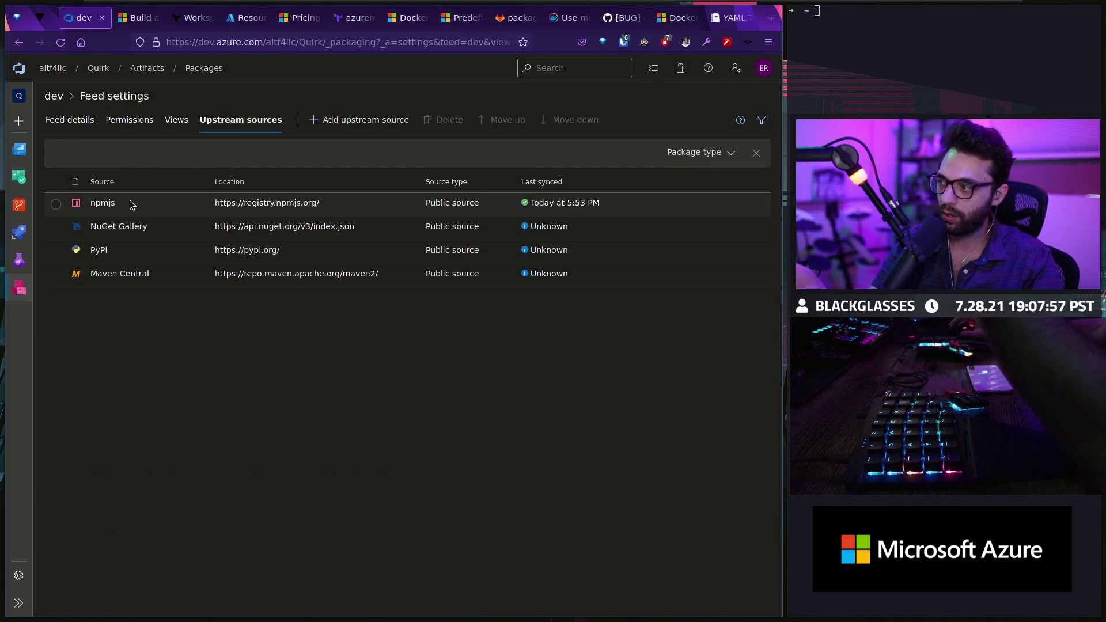
Delete the NuGet Gallery, PyPI and Maven Central upstream sources
click(56, 226)
click(56, 250)
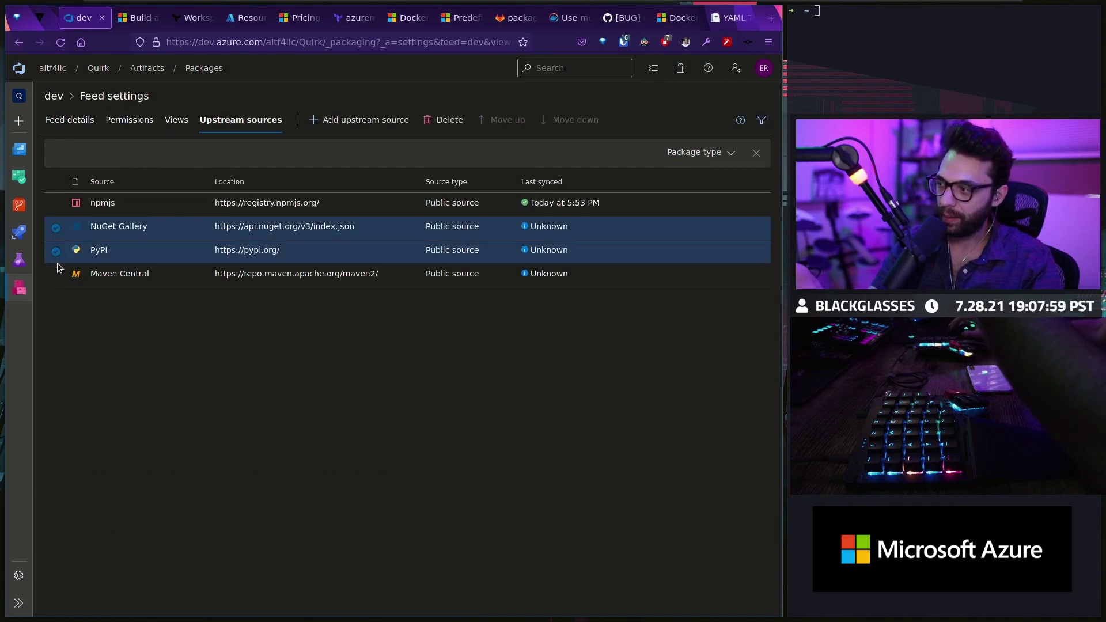
click(56, 273)
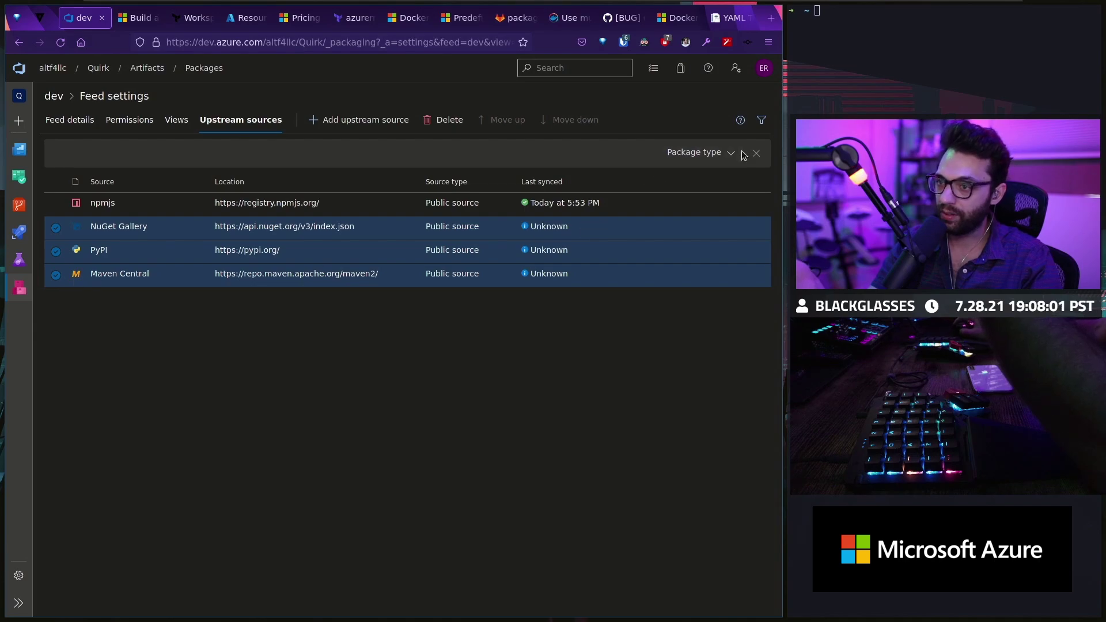
click(442, 124)
click(498, 368)
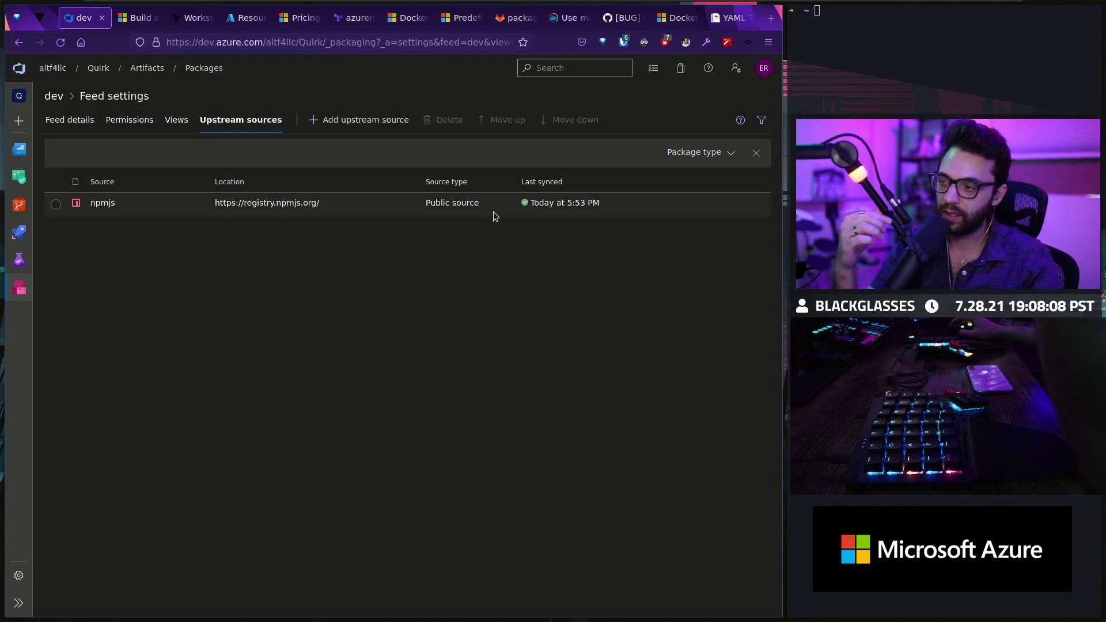
click(54, 96)
scroll(342, 326, down, 5)
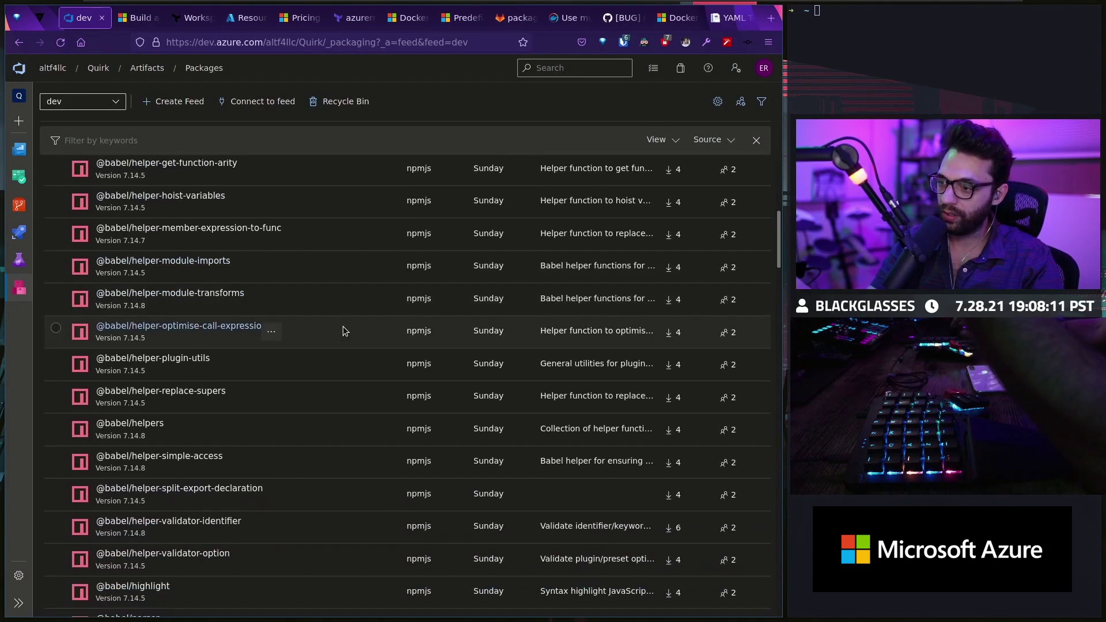
scroll(344, 326, up, 5)
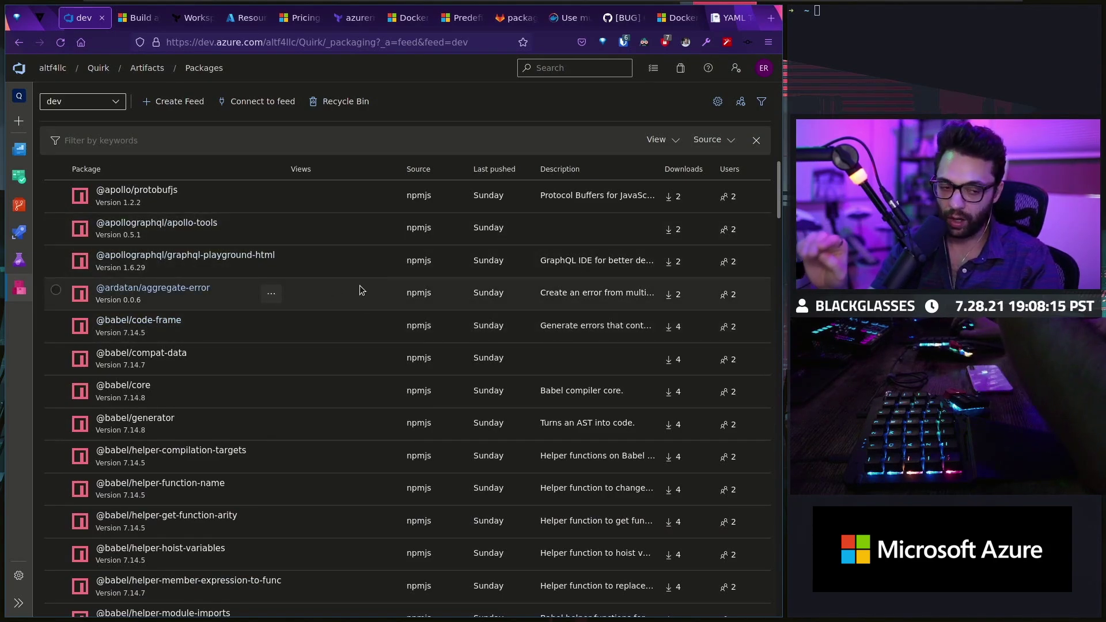
click(347, 140)
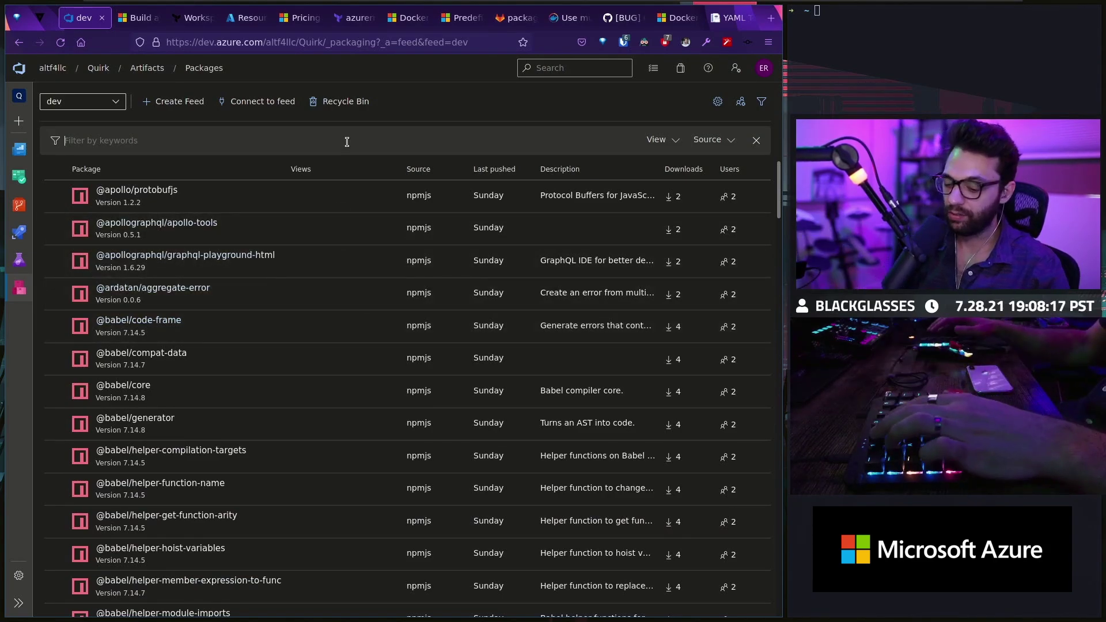
text(@quirk/)
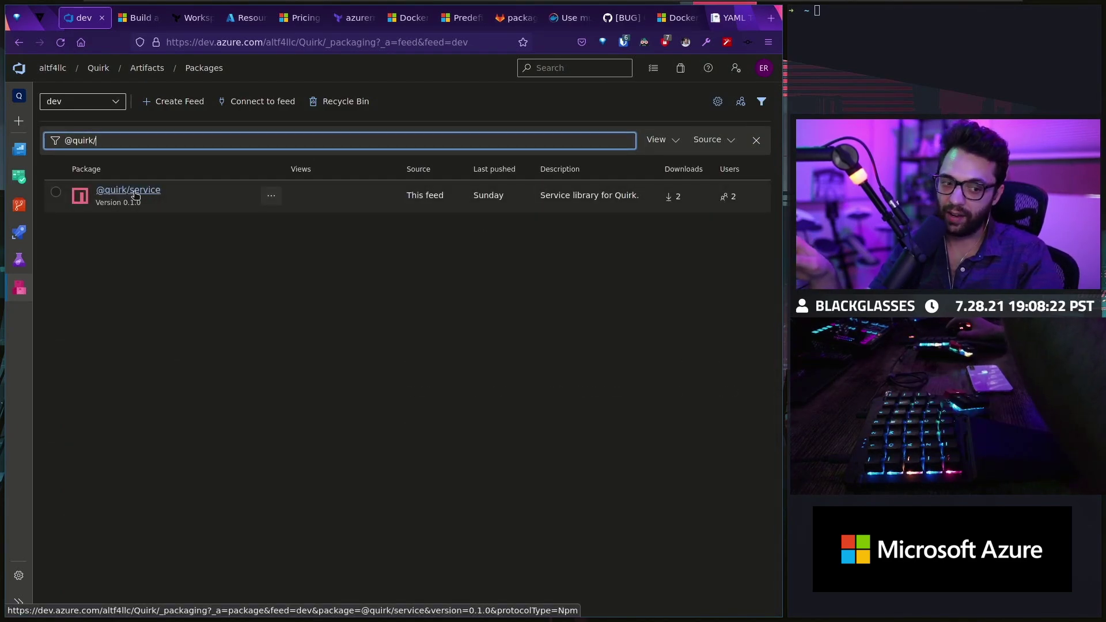
click(128, 190)
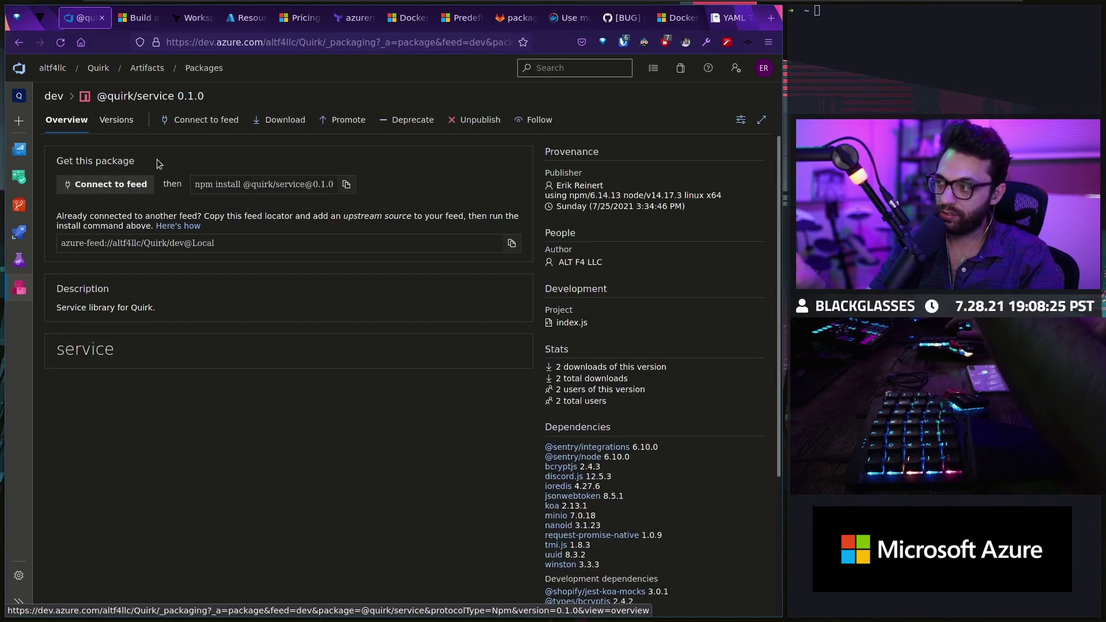
click(515, 18)
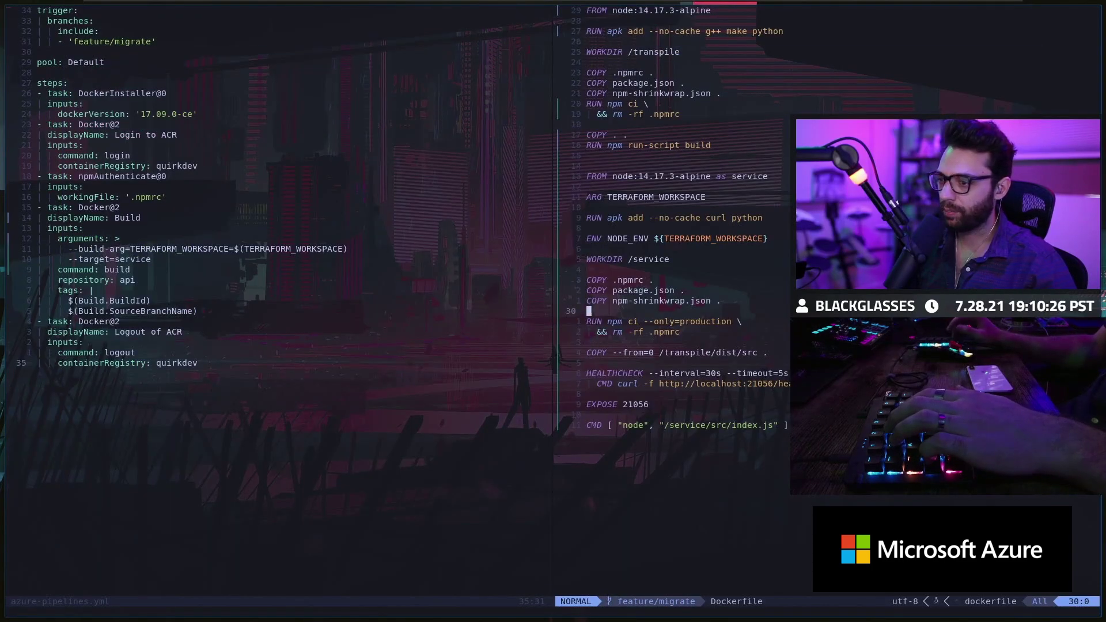
Save the Dockerfile and move to the azure-pipelines.yml pane
key(j)
key(j)
key(j)
key(:w)
key(Return)
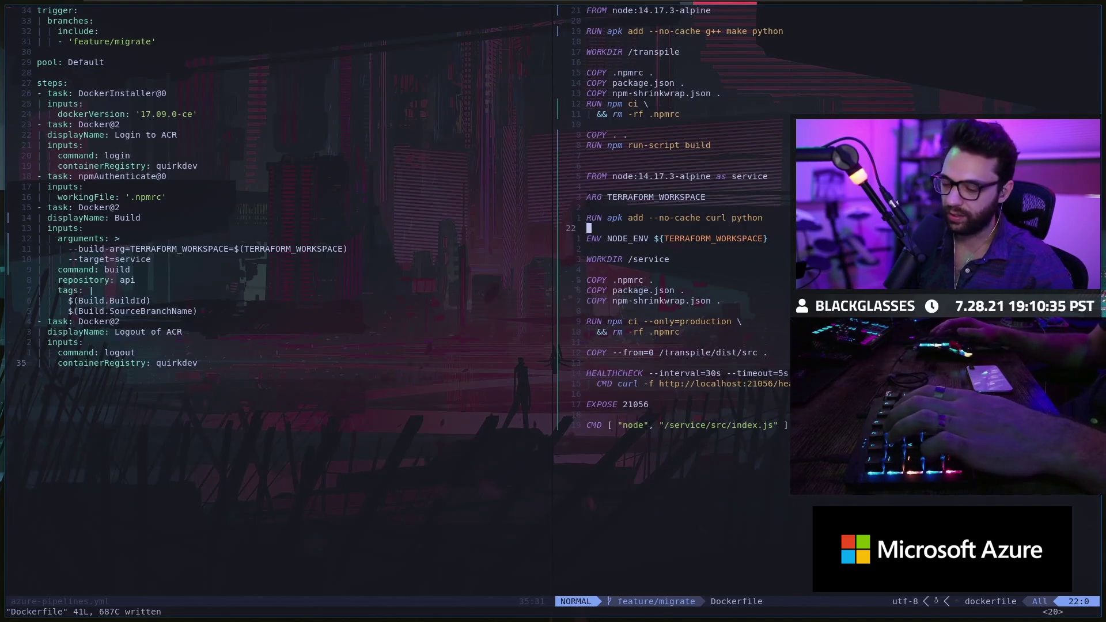
key(ctrl+w)
key(h)
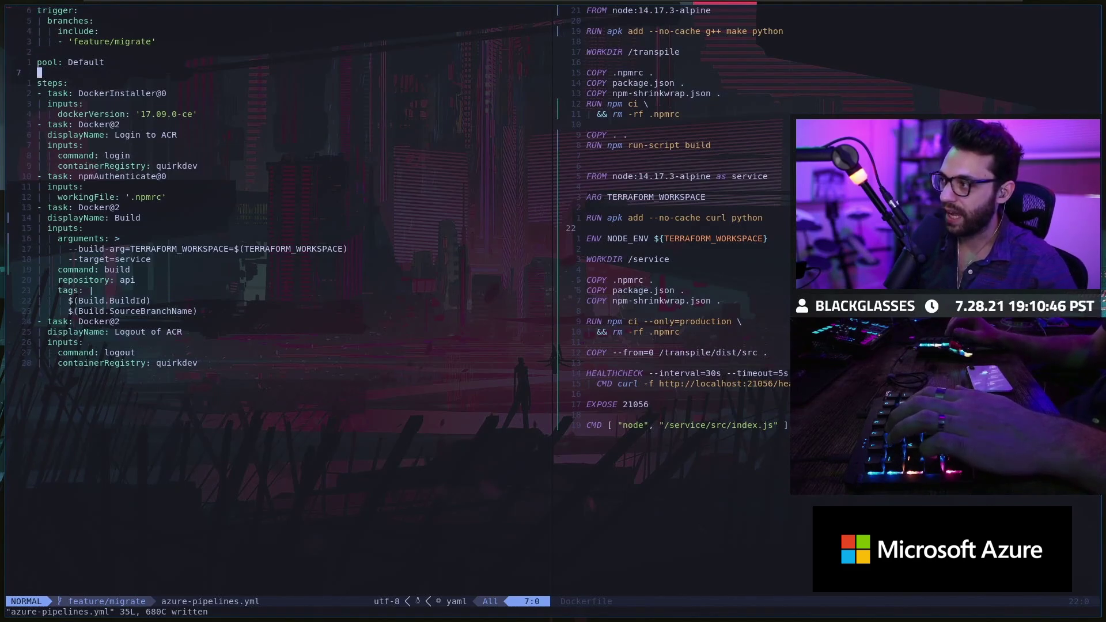
Select the trigger block and the pool: Default lines for review
key(g)
key(g)
key(v)
key(})
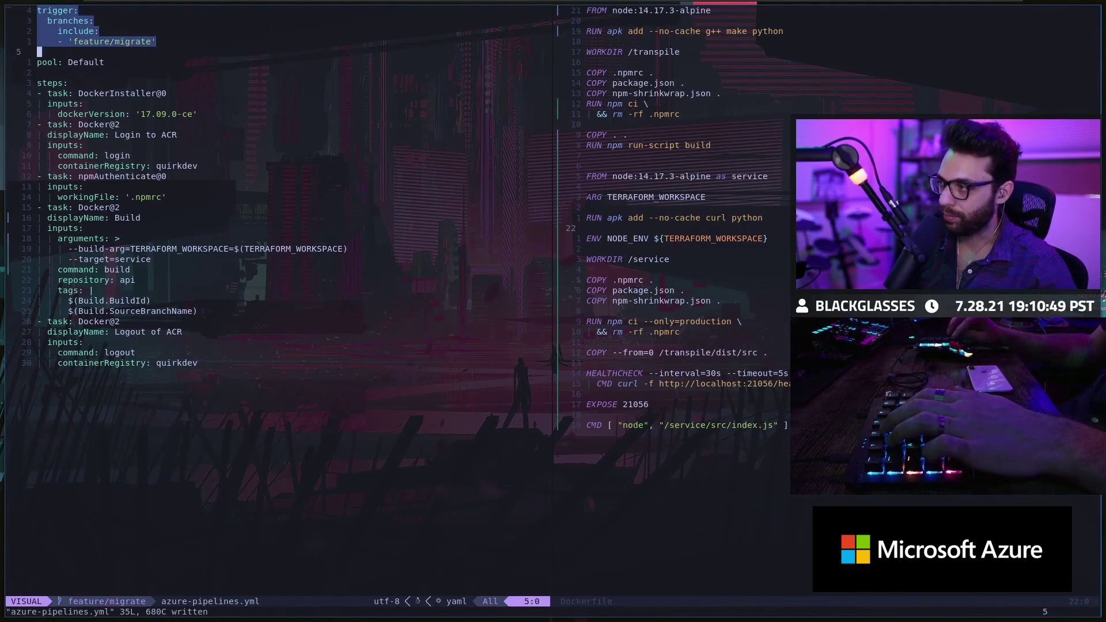
key(Escape)
key(j)
key(v)
key(})
Extend the selection to the steps line, then run 'docker container ls' in floaterm
key(j)
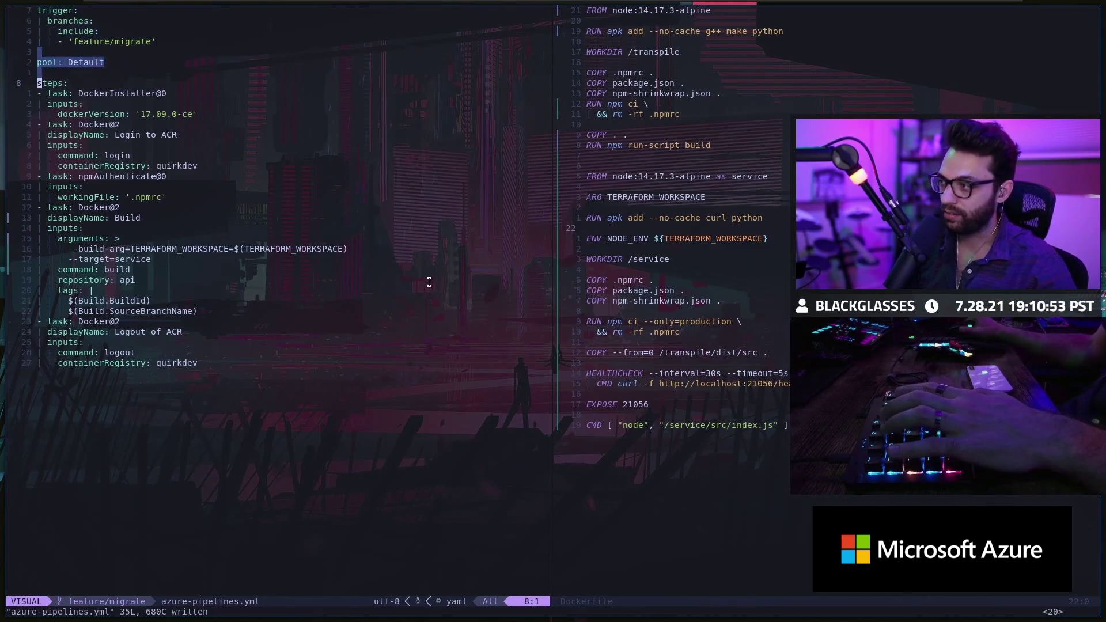
key(Escape)
key(l)
key(F12)
text(docker container ls)
key(Return)
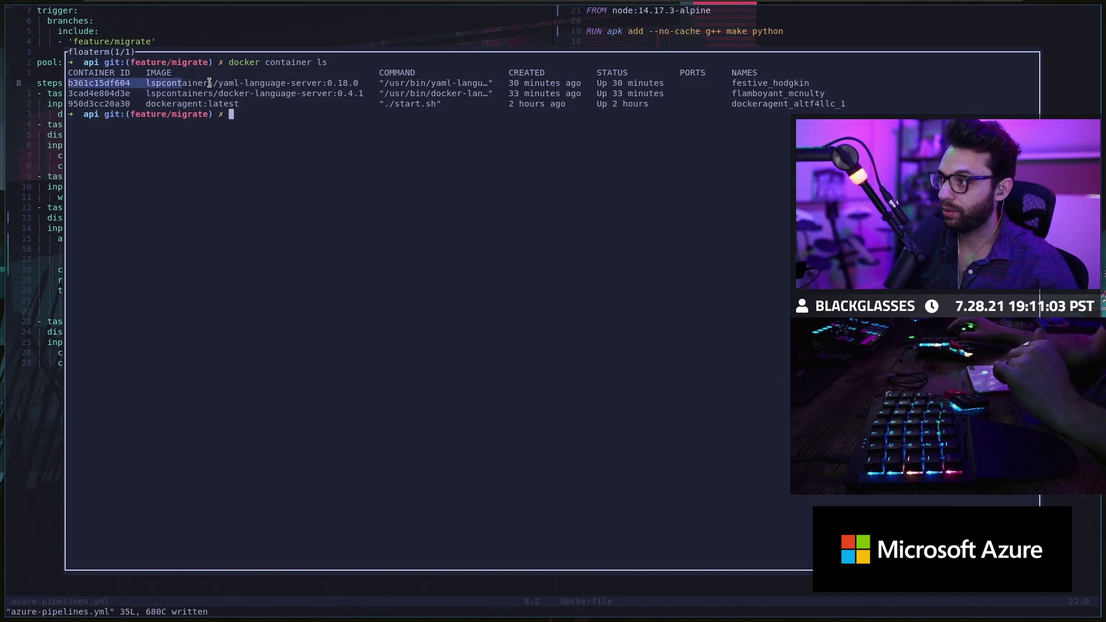
Highlight the three container rows, including dockeragent, then return to Azure DevOps
drag(217, 83, 382, 83)
drag(596, 83, 813, 83)
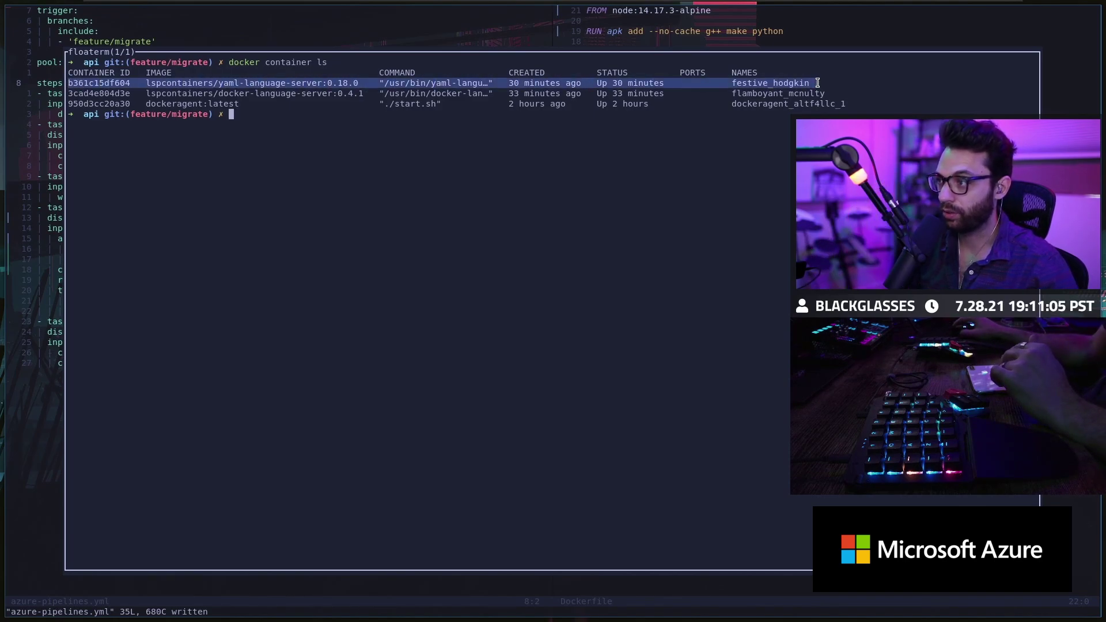
drag(69, 94, 826, 93)
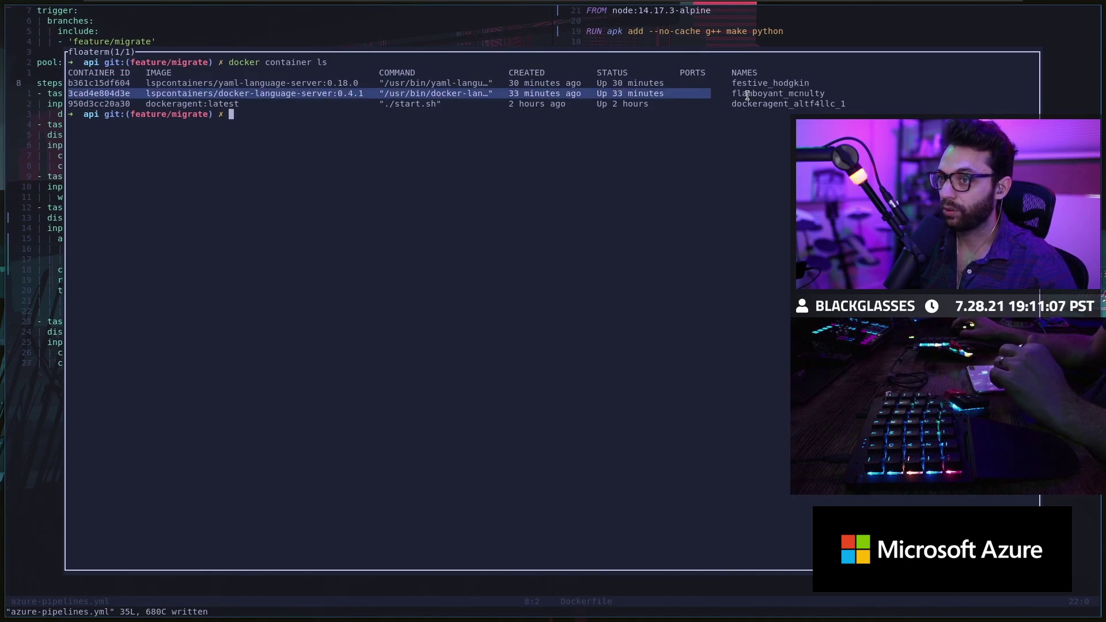
drag(145, 103, 214, 104)
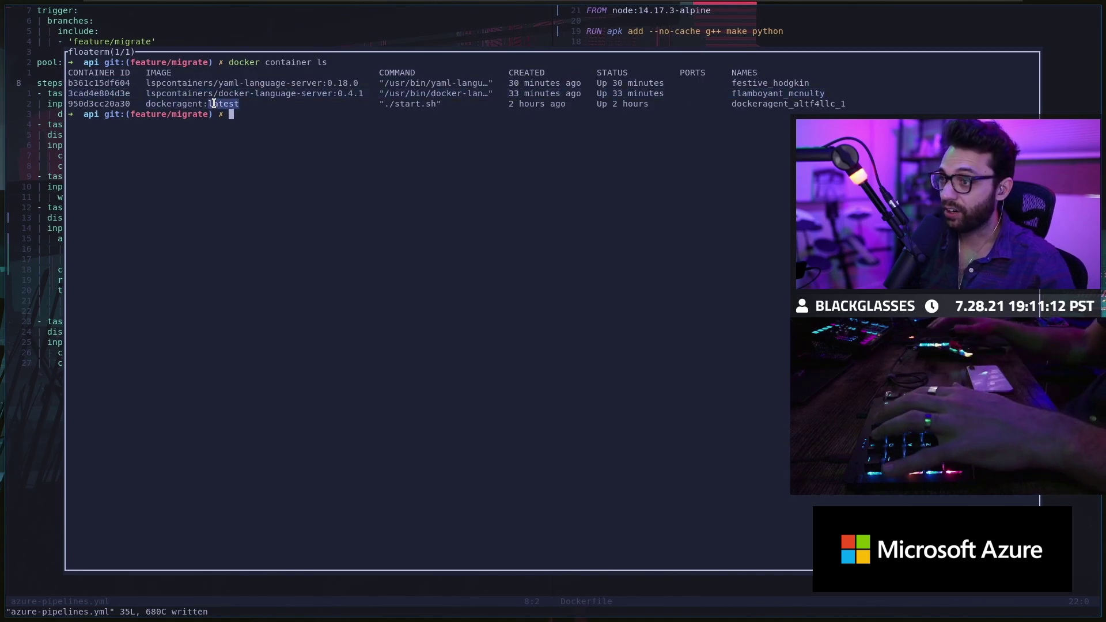
key(super+2)
click(52, 67)
View the Default pool's Agents, where altf4llc is online and idle
click(68, 599)
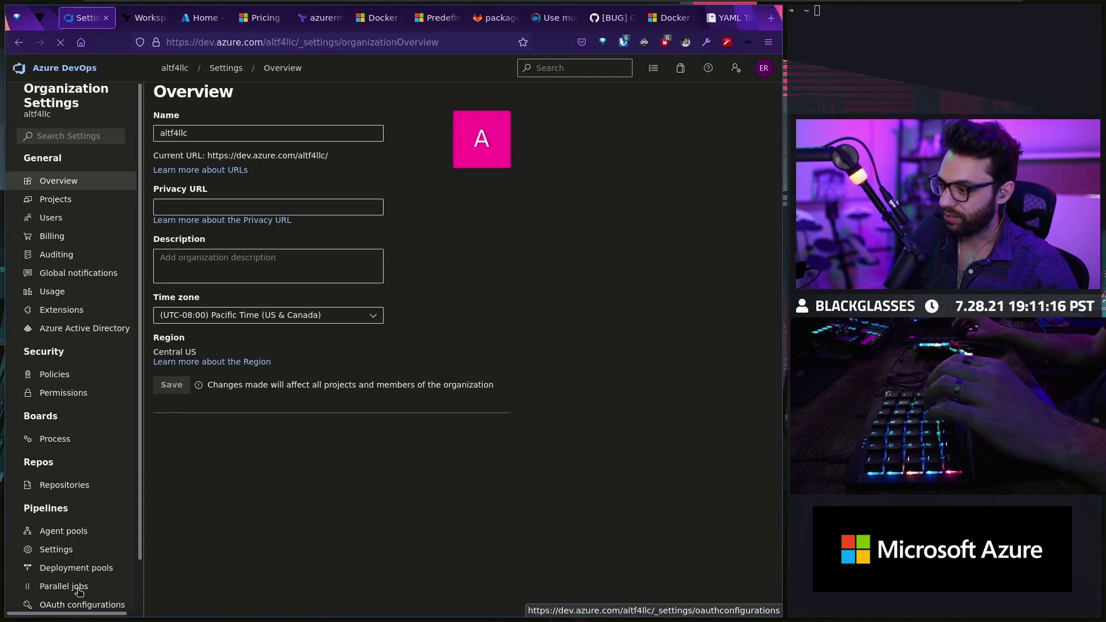
click(63, 531)
click(216, 195)
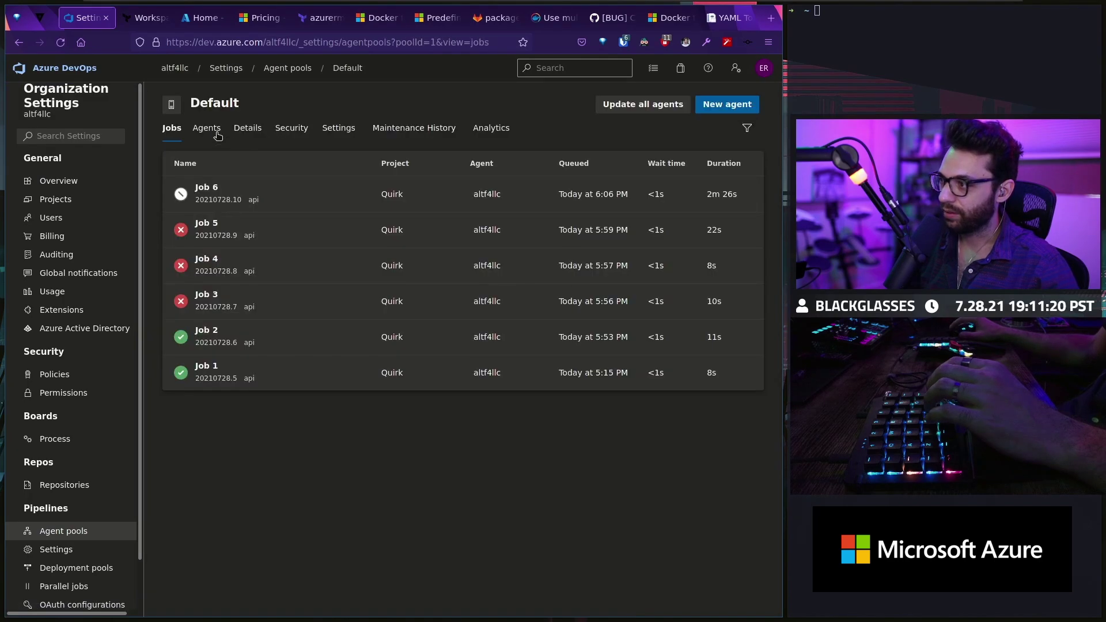
click(206, 127)
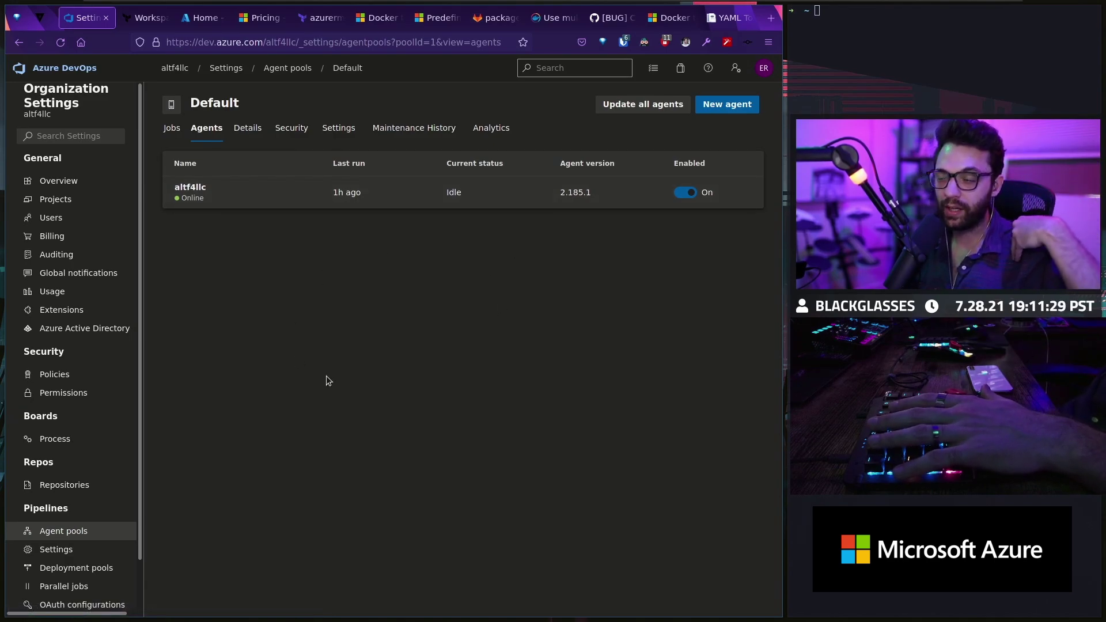
click(64, 68)
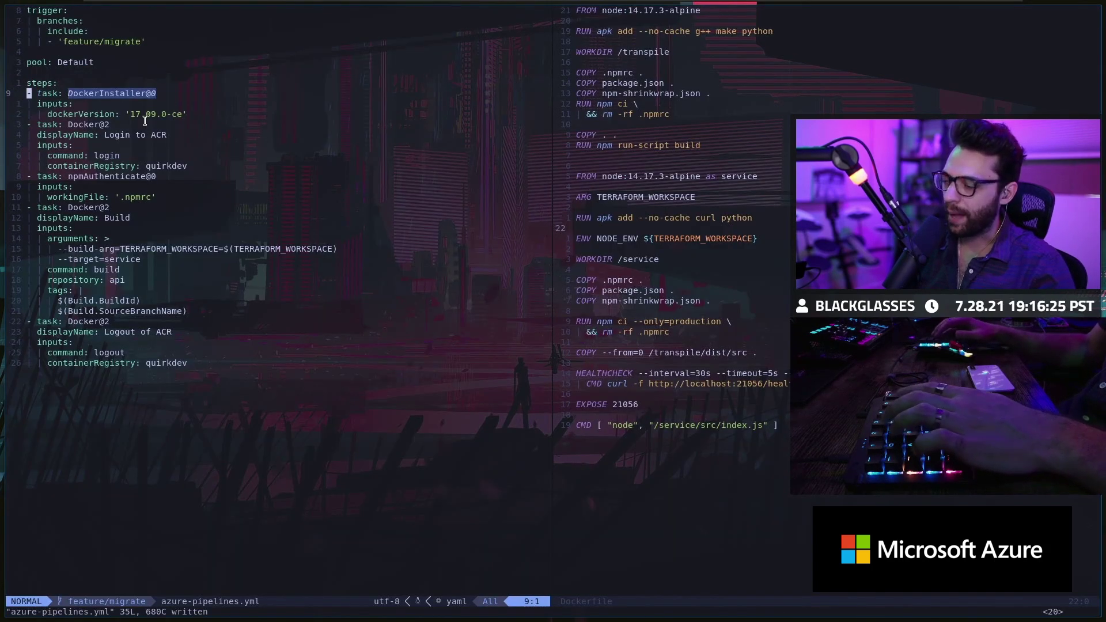
key(F12)
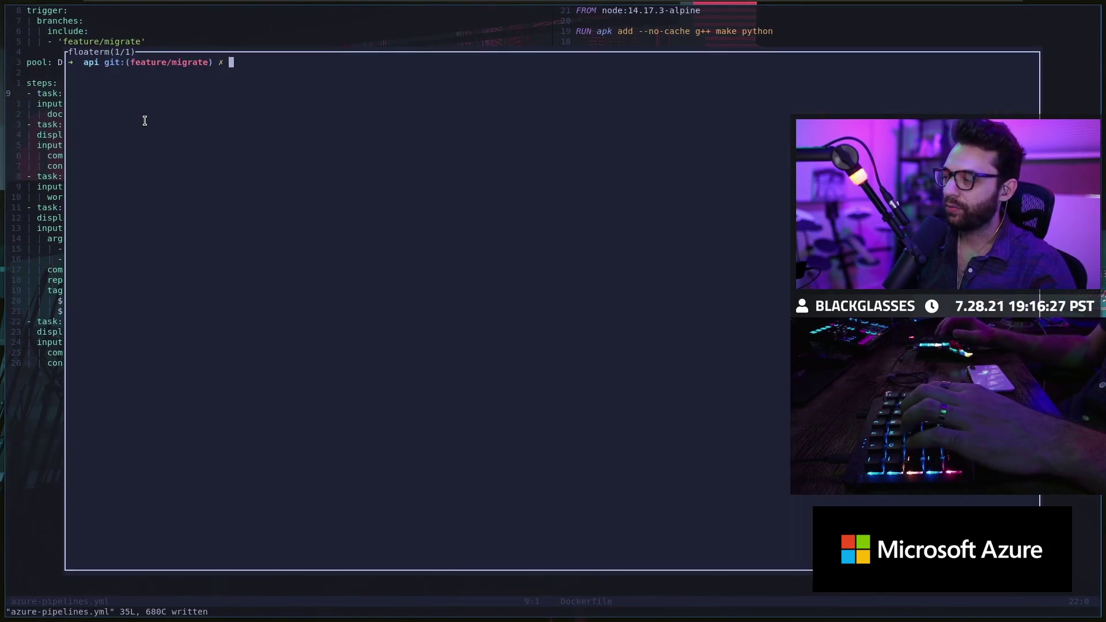
text(n)
key(Return)
key(Left)
key(Right)
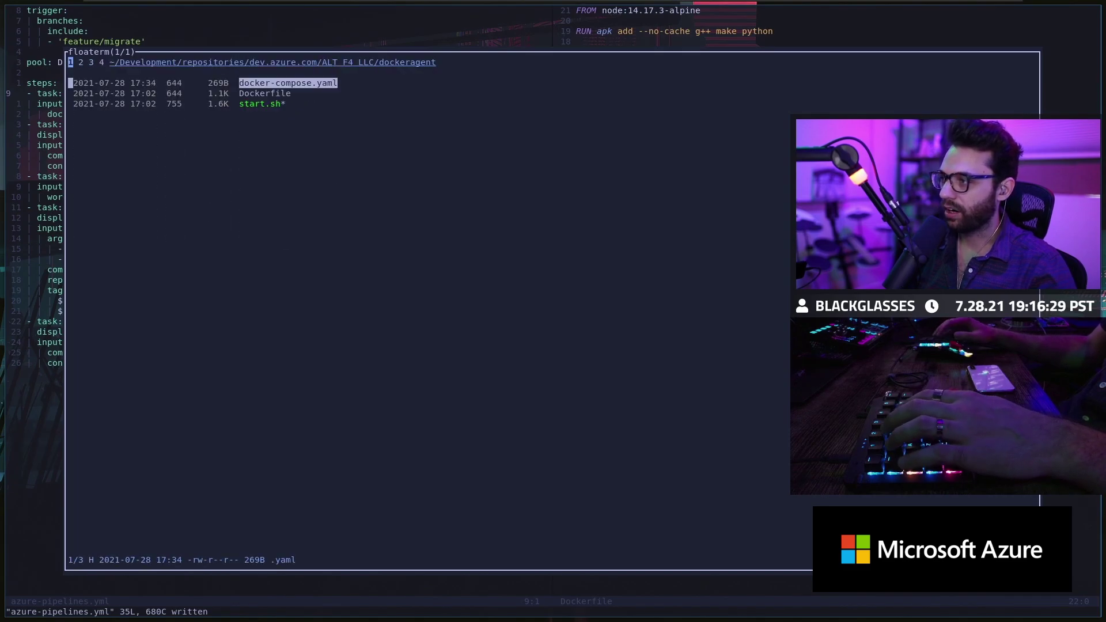
key(Return)
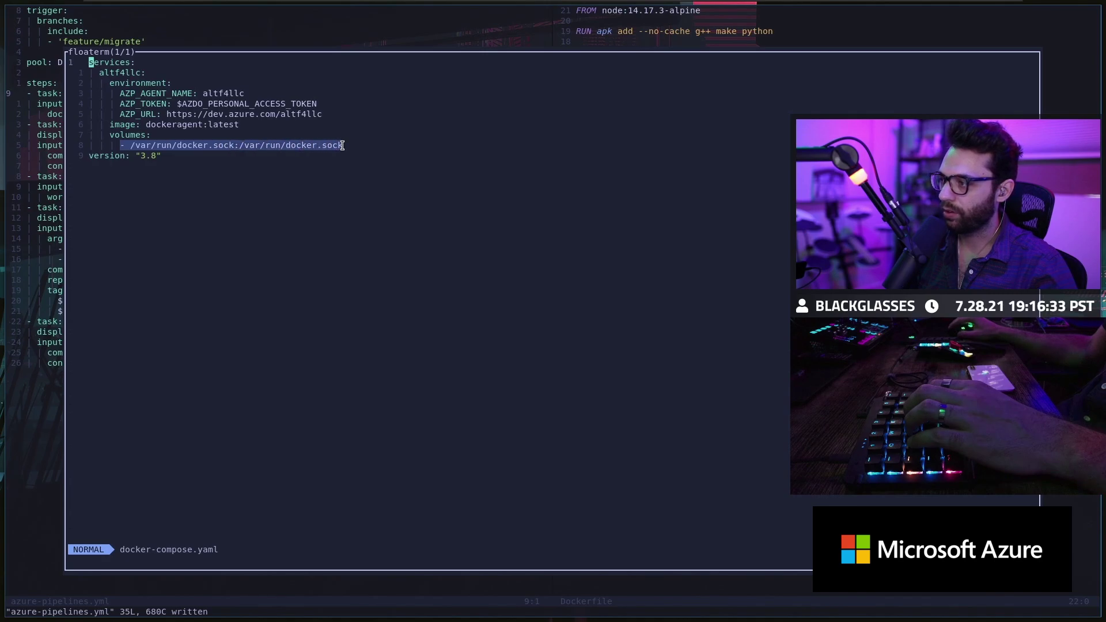
click(291, 145)
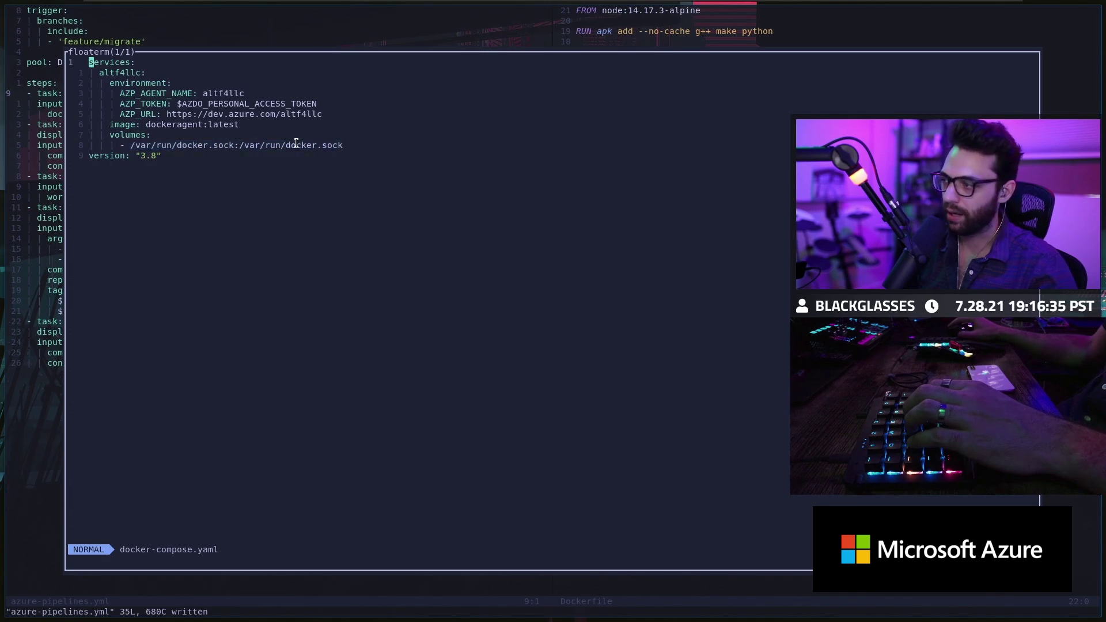
click(158, 149)
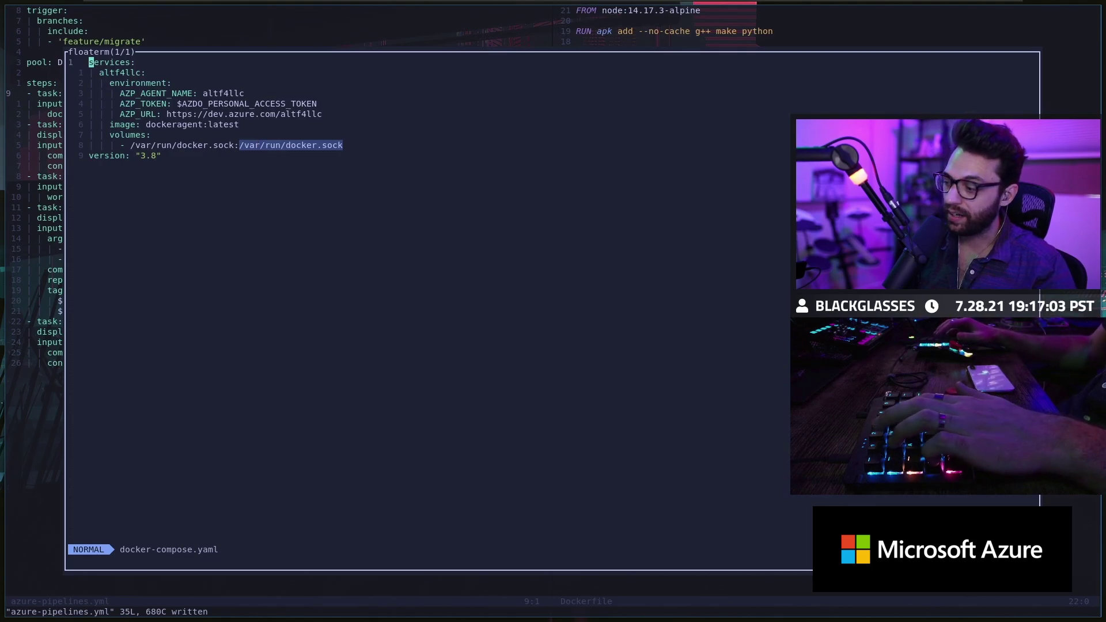
text(:q)
key(Return)
text(qexit)
key(Return)
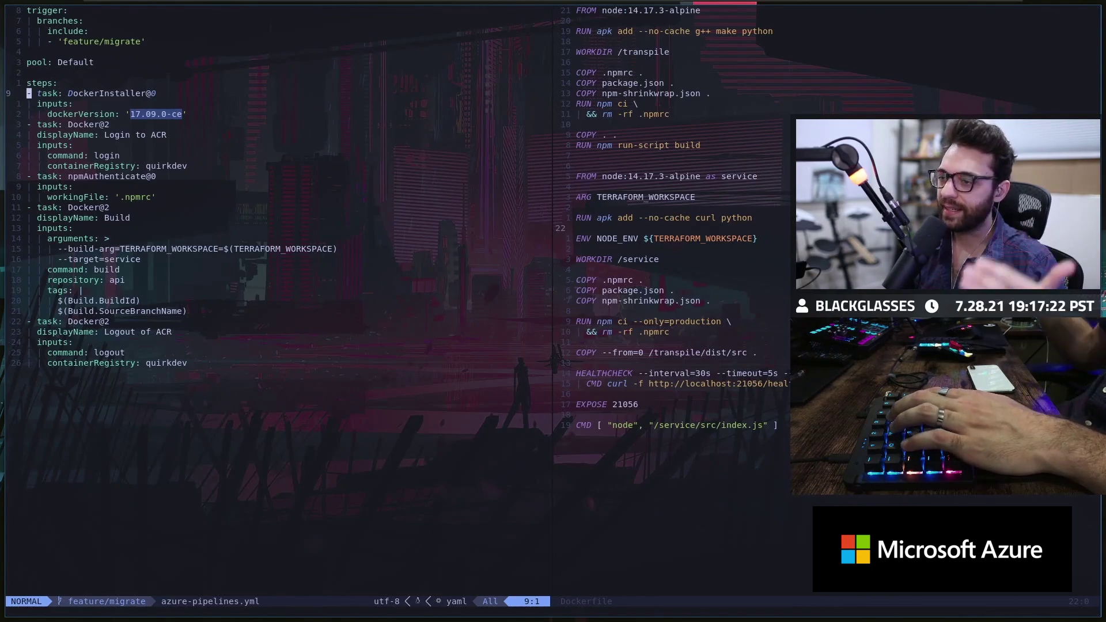
Open floaterm and exit it to return to the Dockerfile
key(F12)
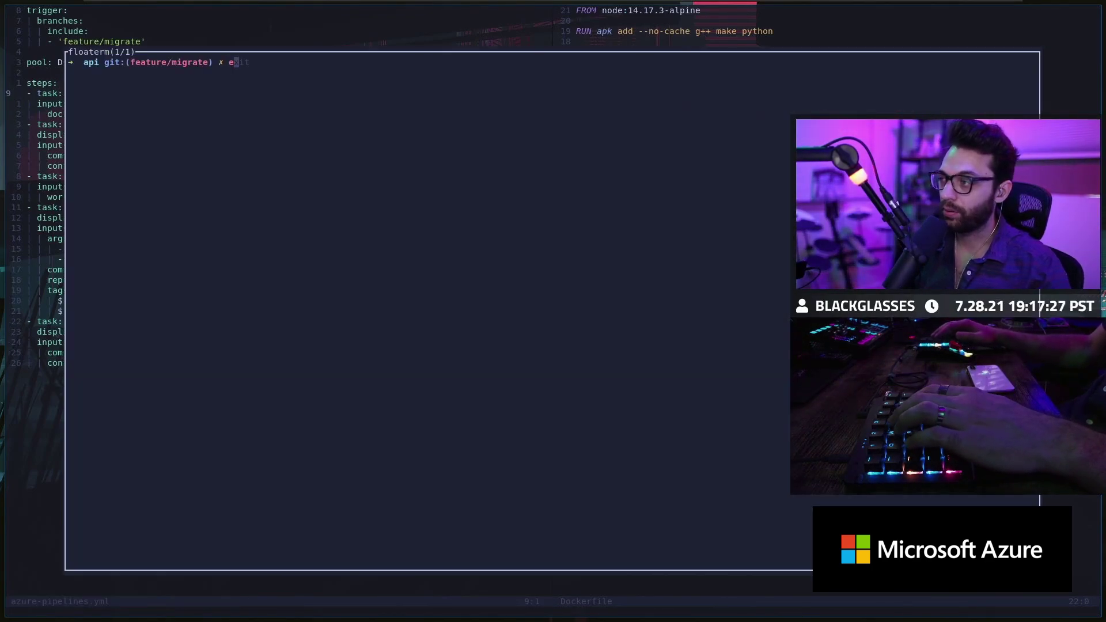
text(xit)
key(Return)
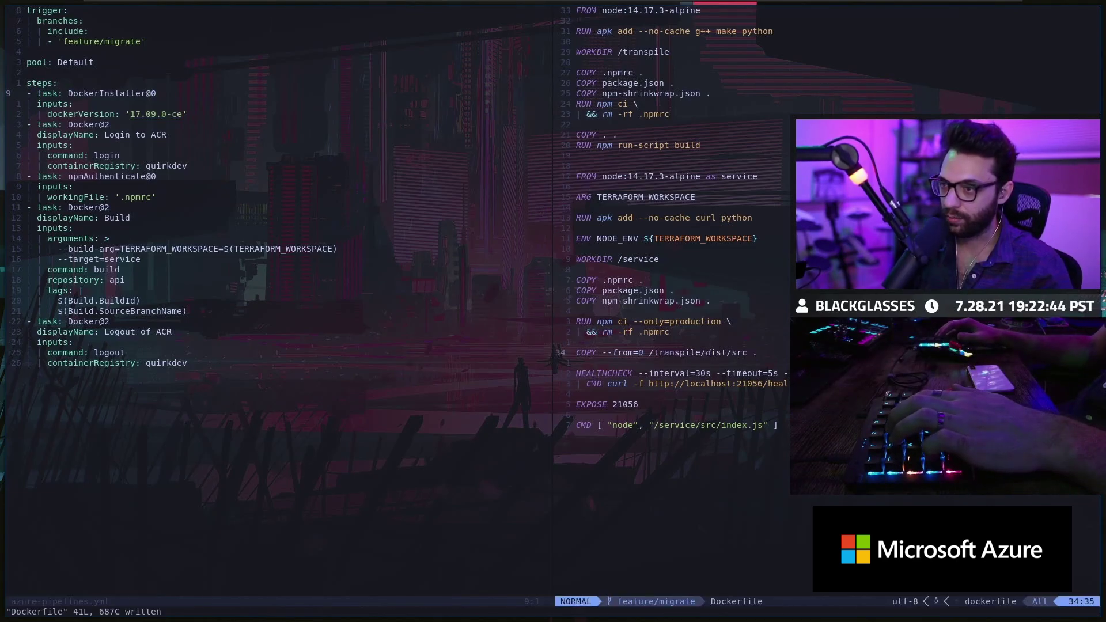
Commit the changes in lazygit as 'feat(ci): add docker build tasks' and push the branch
key(space)
key(g)
key(g)
text(c)
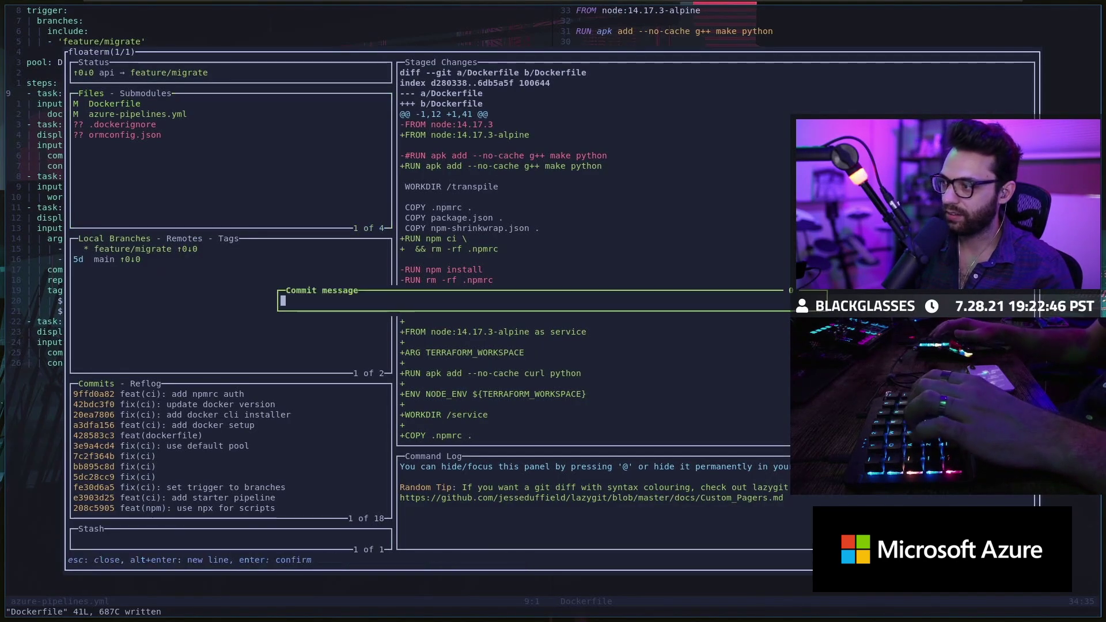
text((ci )
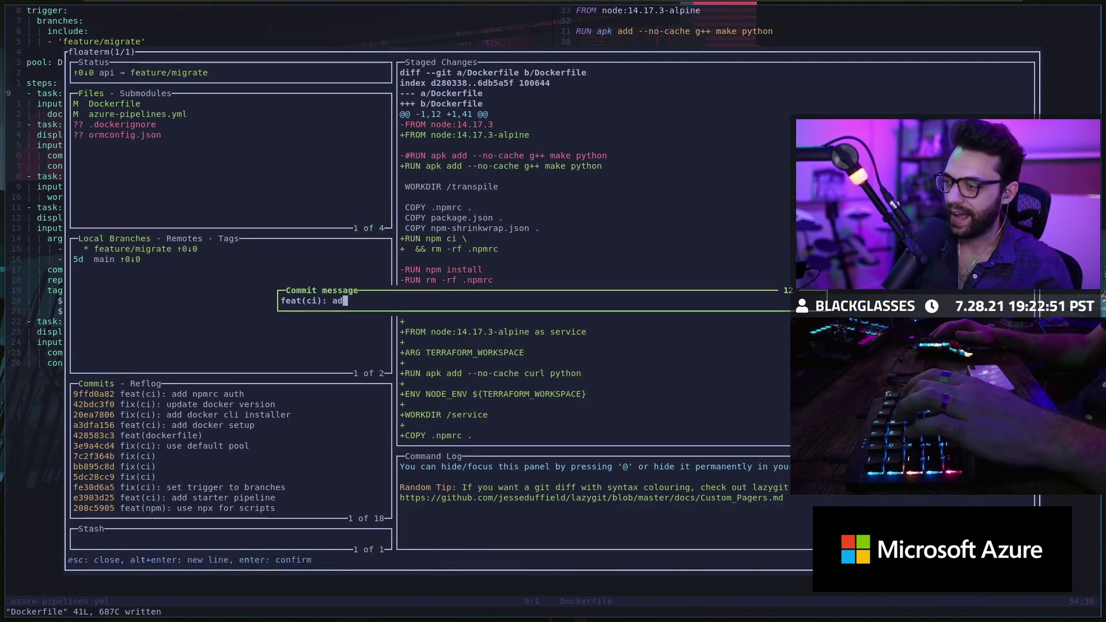
text(docker build tasks)
key(Return)
key(shift+p)
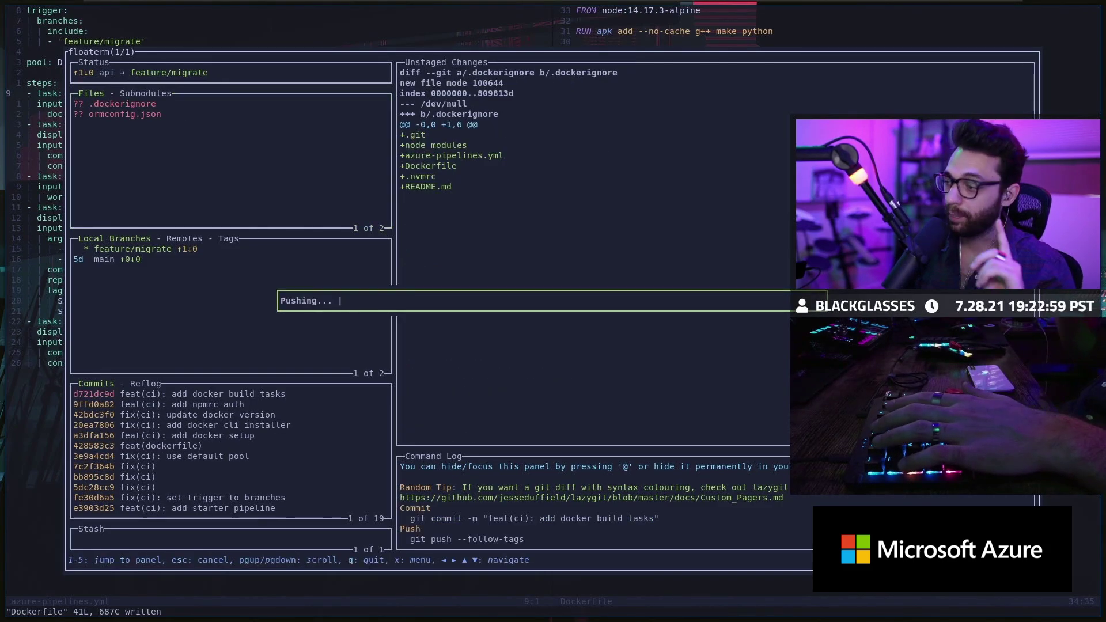
Quit lazygit and close the remaining editor windows
key(q)
key(ctrl+w)
text(q:q)
key(Return)
key(Return)
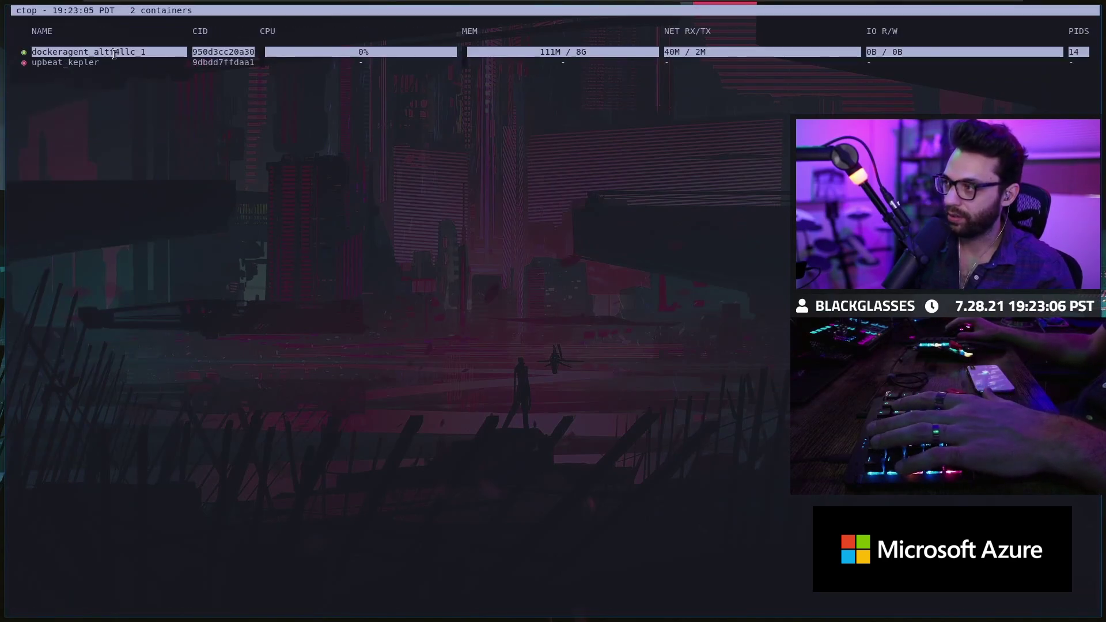
key(super+2)
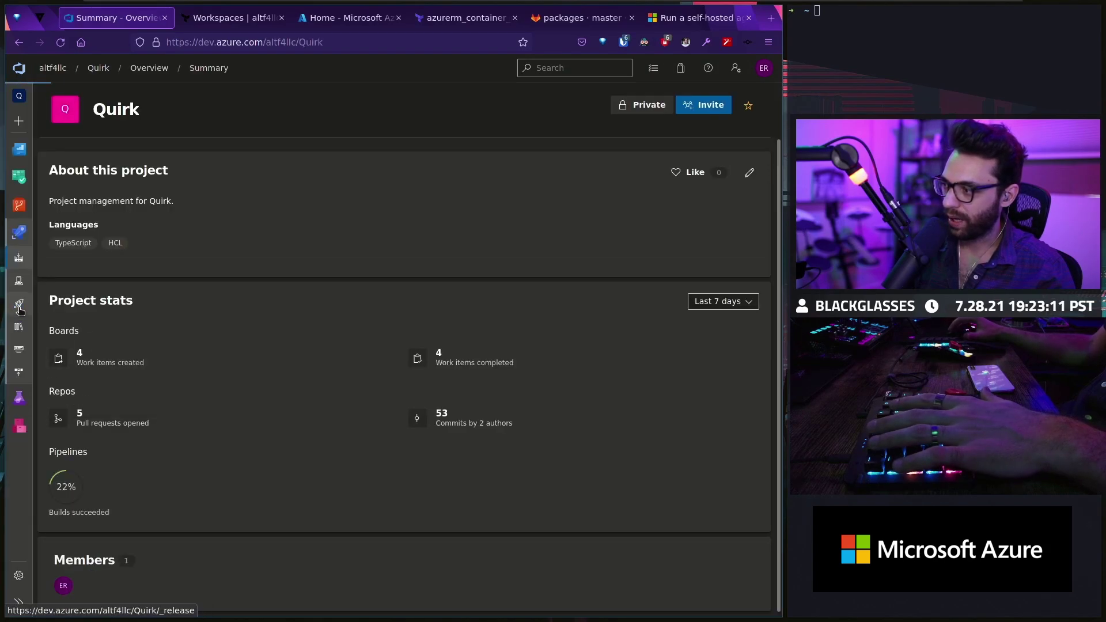
Go to the Quirk project's api pipeline and view run #20210728.11's running job log
click(18, 256)
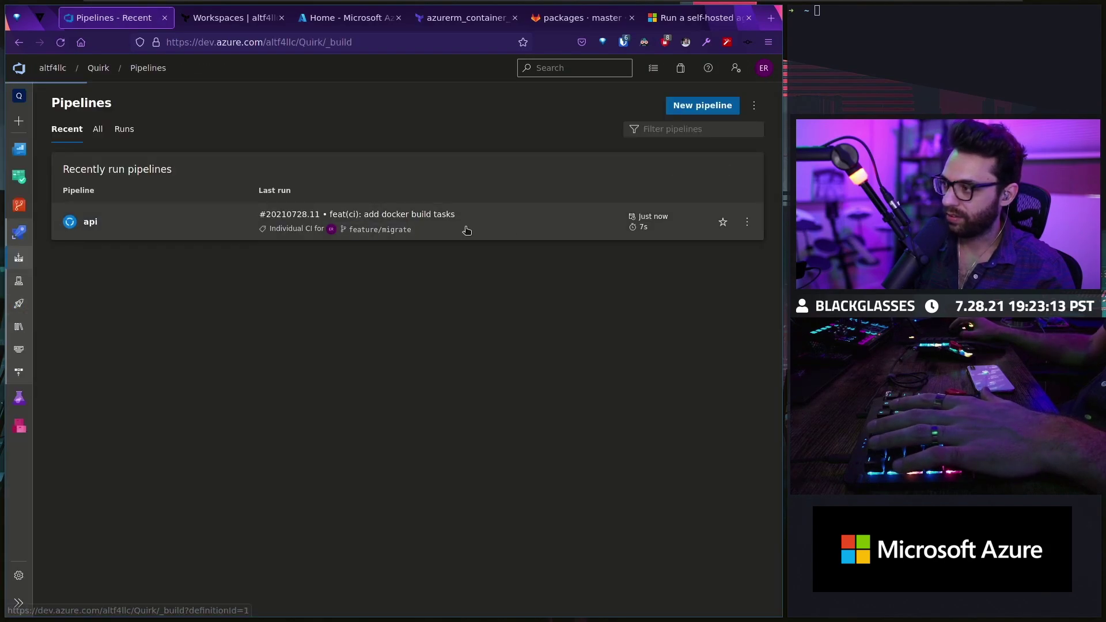
click(426, 228)
click(381, 230)
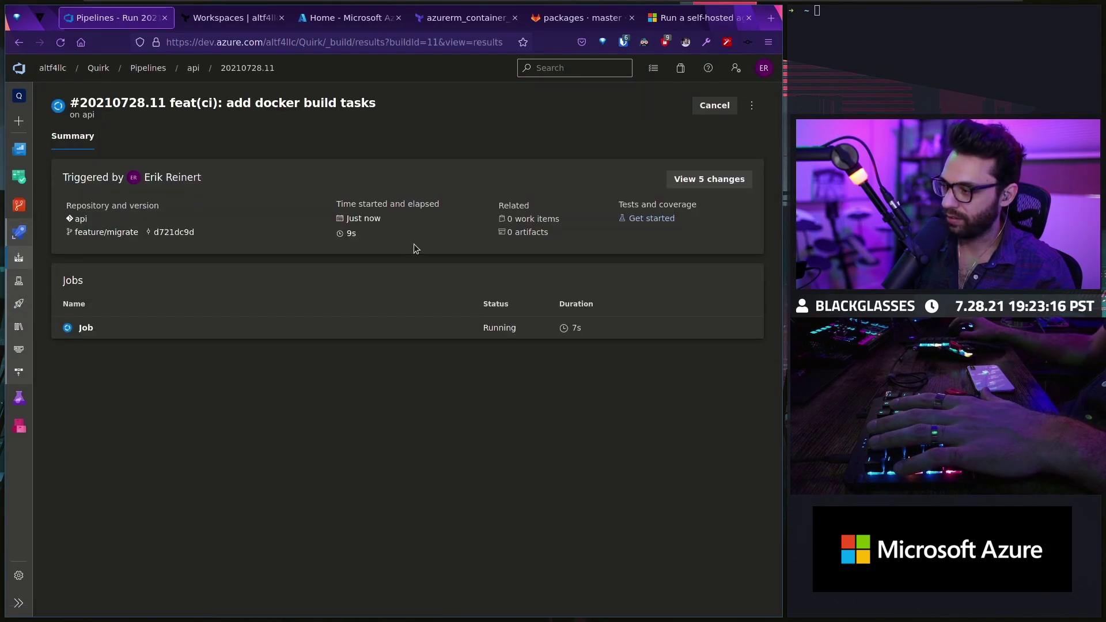
click(86, 328)
key(super+1)
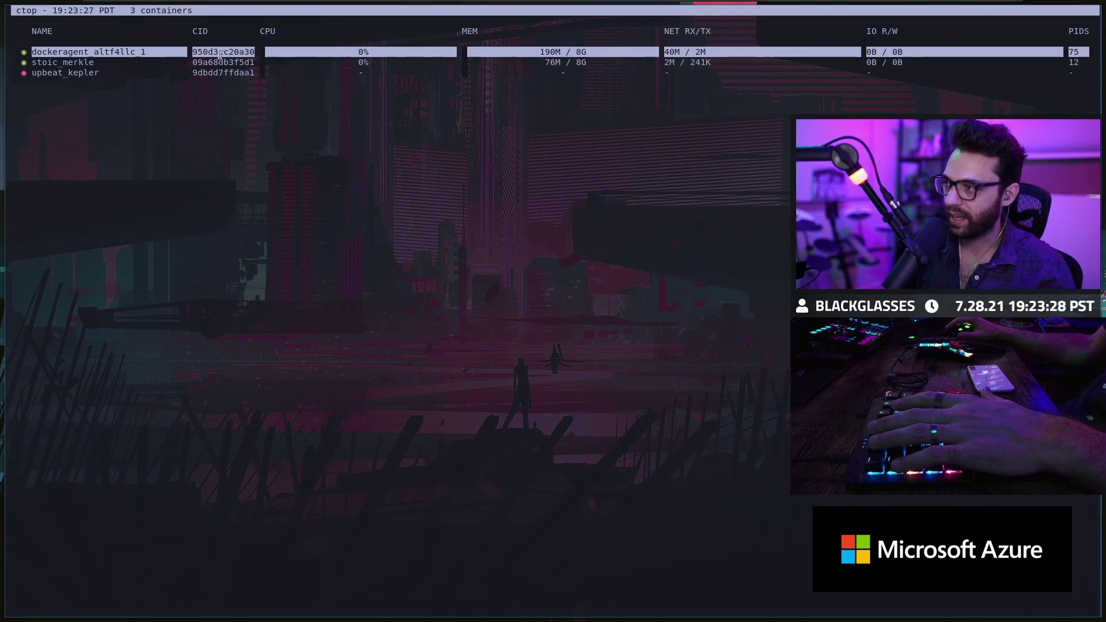
Return to the streaming build log after watching the build containers start in ctop
key(super+2)
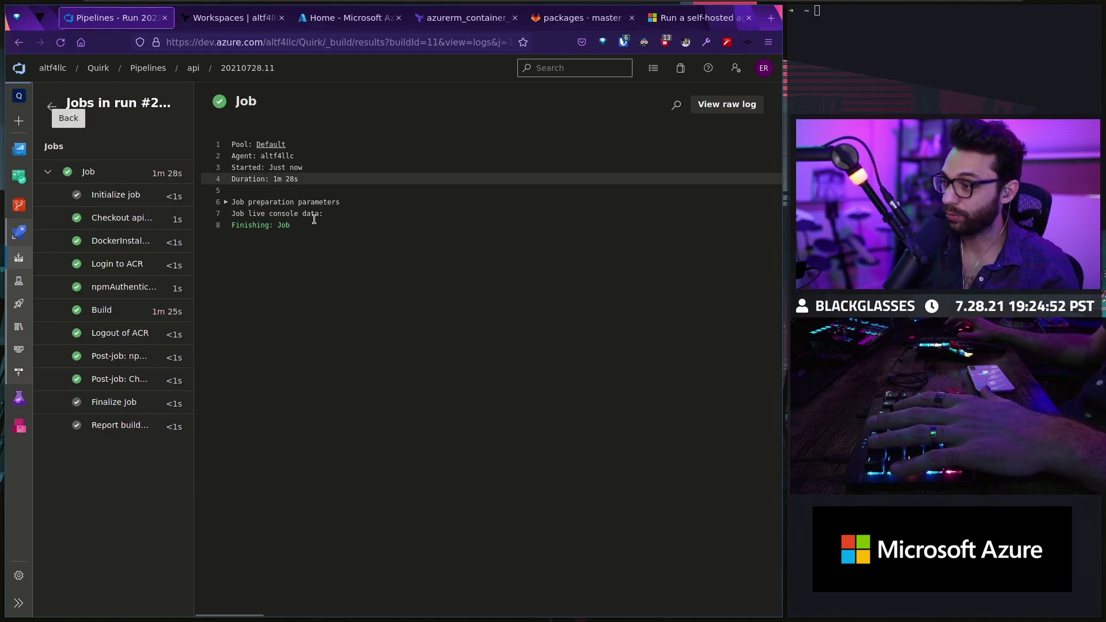
Go back from the job log to run 20210728.11's summary, succeeded in 1m 28s
click(52, 105)
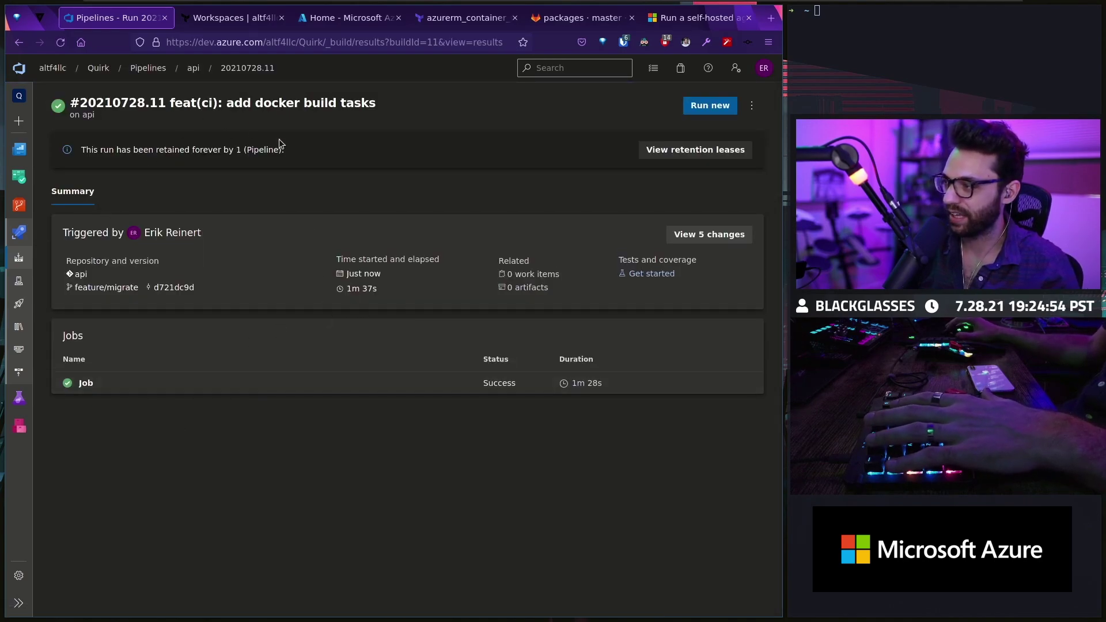
key(super+1)
key(super+2)
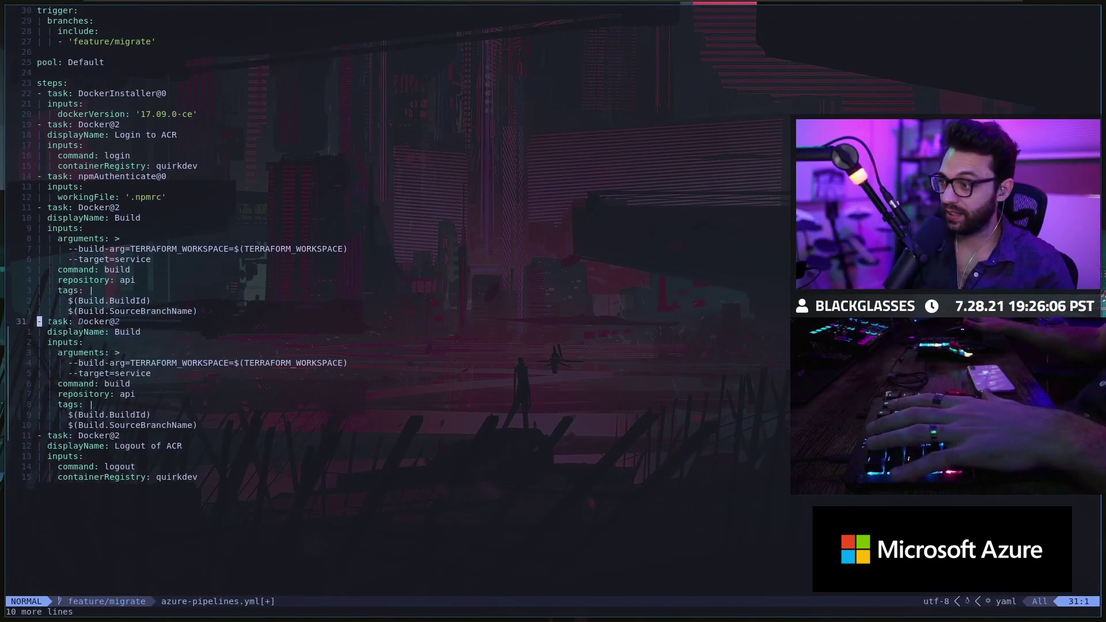
Return to run 20210728.11's page and show the job's step logs
key(super+1)
click(294, 382)
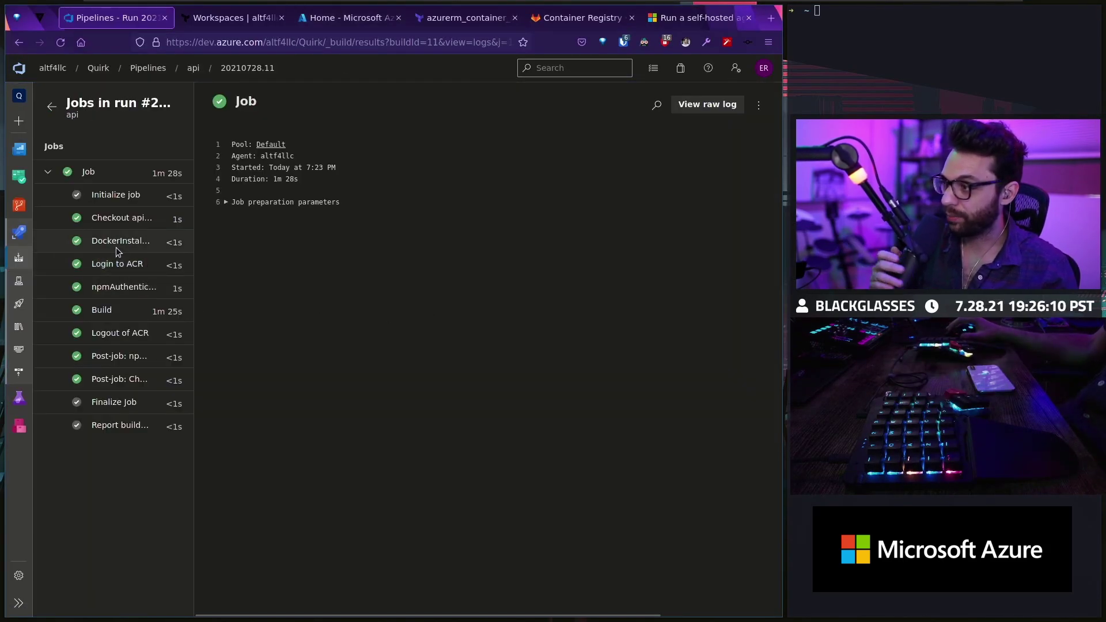
Read run 20210728.11's Build step log, then its Logout of ACR step log
click(102, 310)
scroll(456, 329, down, 2)
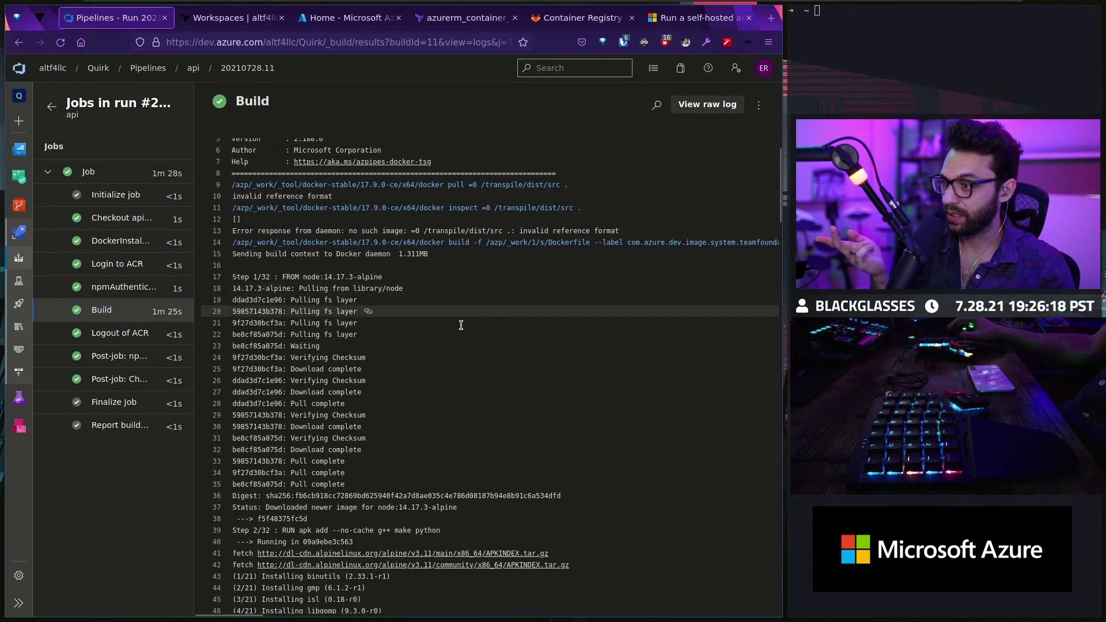
scroll(456, 329, down, 5)
scroll(456, 330, down, 5)
click(120, 333)
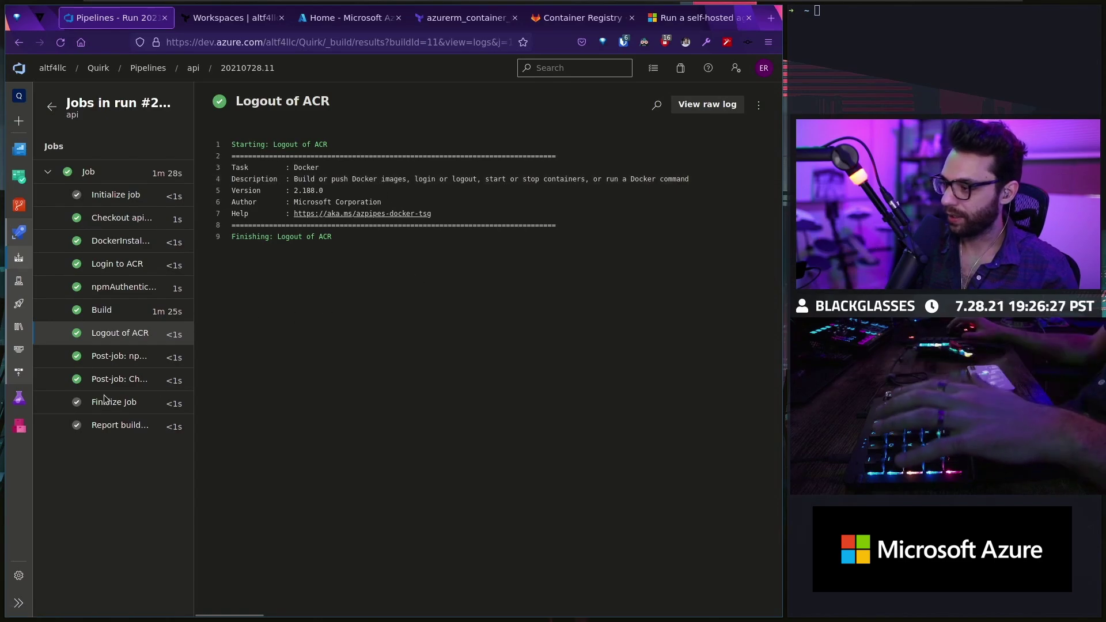
key(super+1)
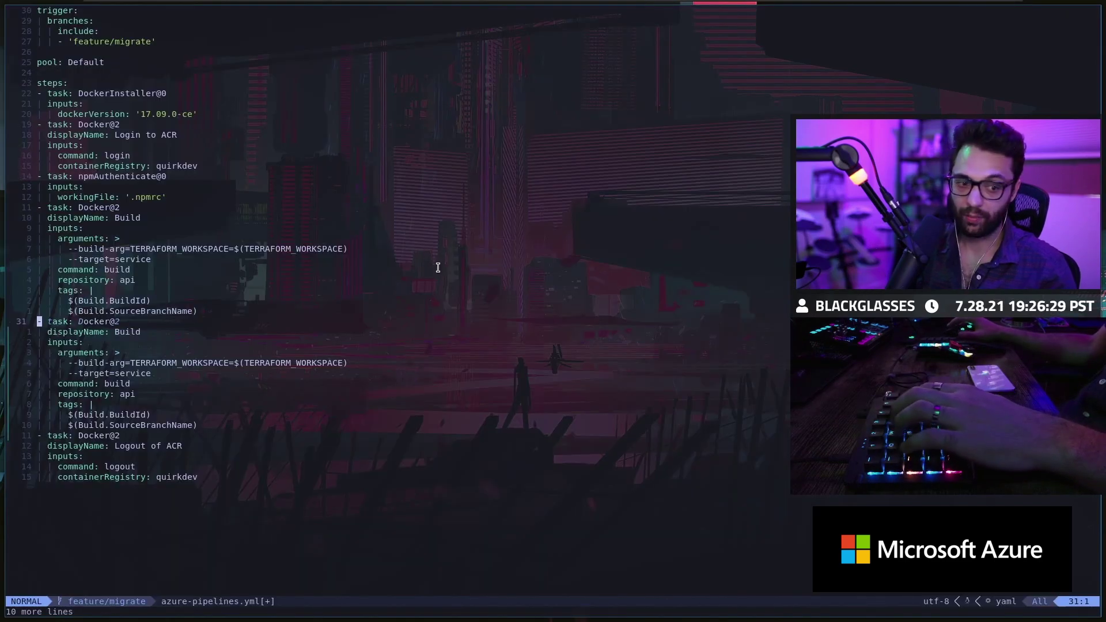